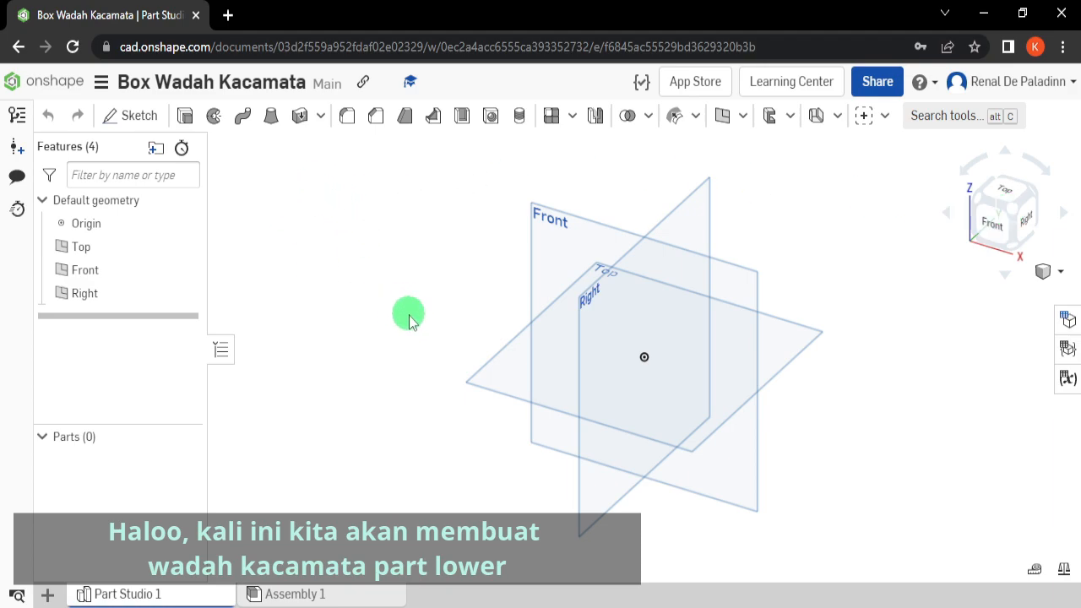
Start a new sketch on the Top plane and view it normal to the sketch plane
left_click(82, 246)
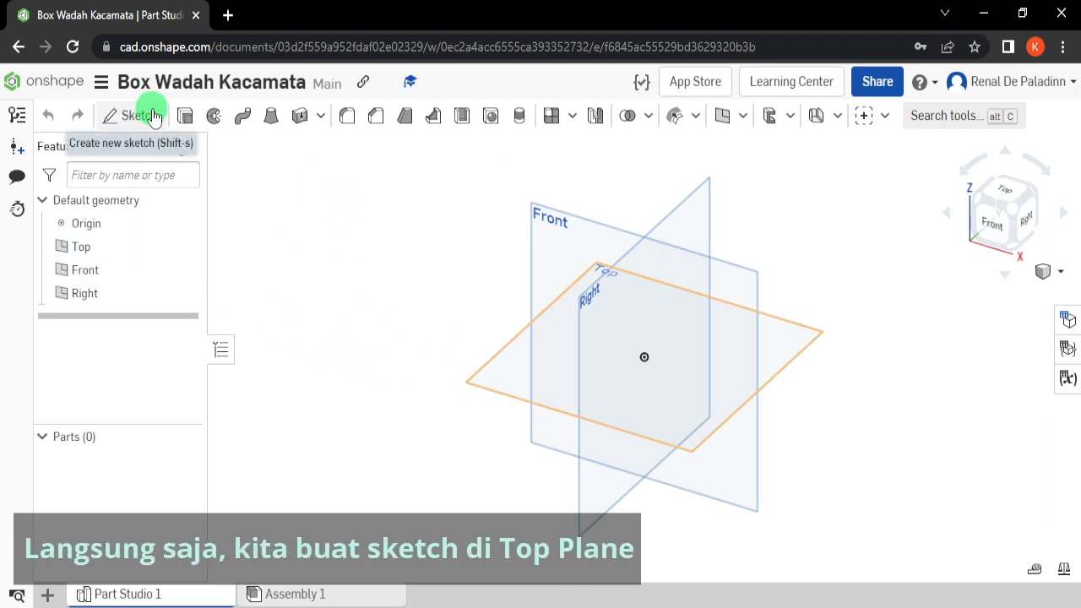
left_click(154, 116)
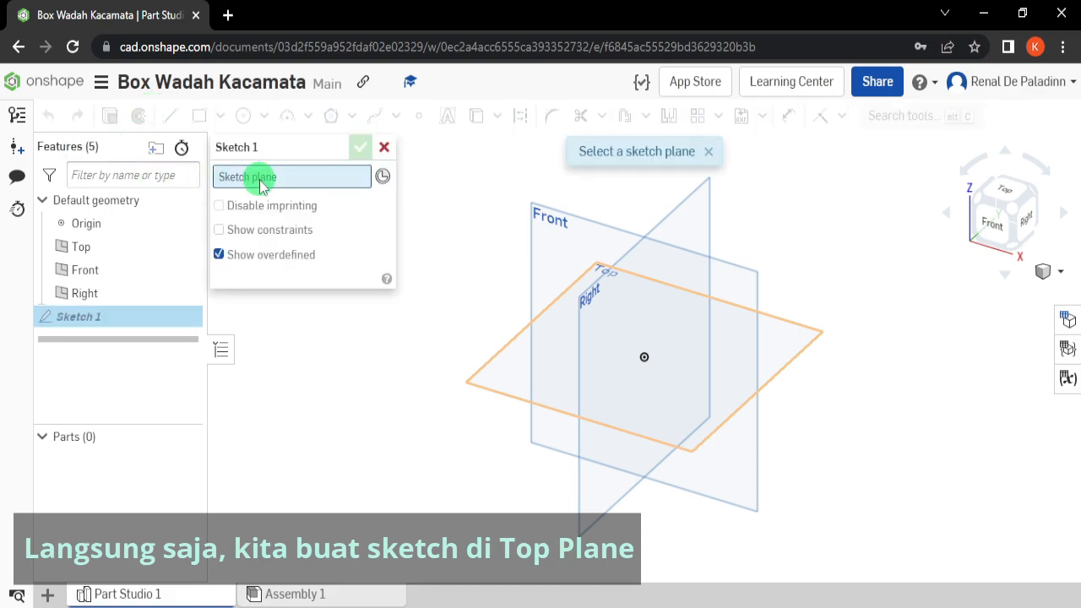
left_click(500, 372)
middle_click_drag(379, 391, 410, 386)
right_click(477, 209)
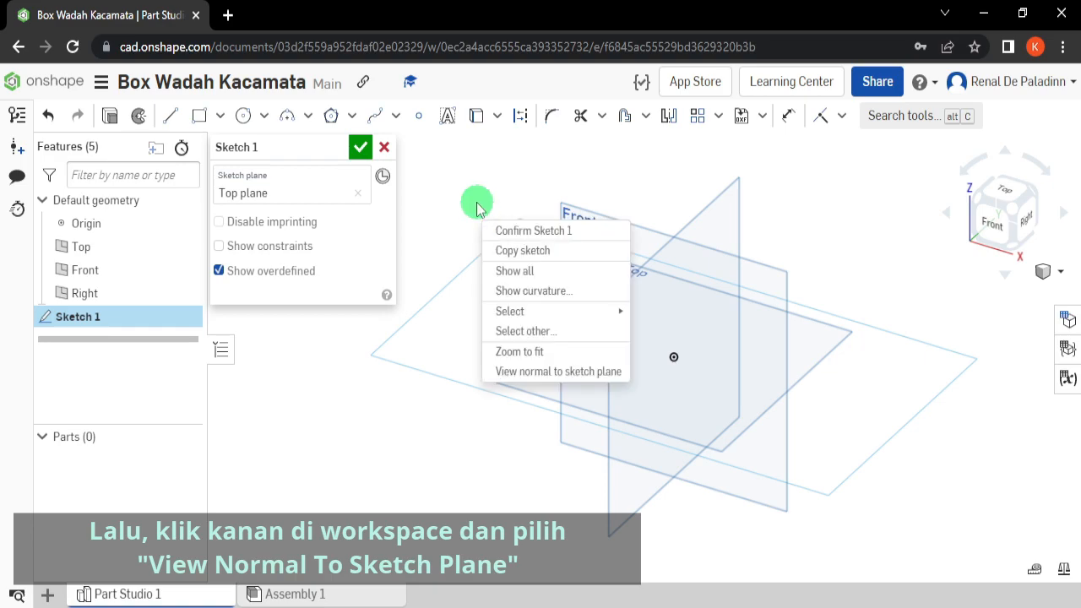
left_click(542, 374)
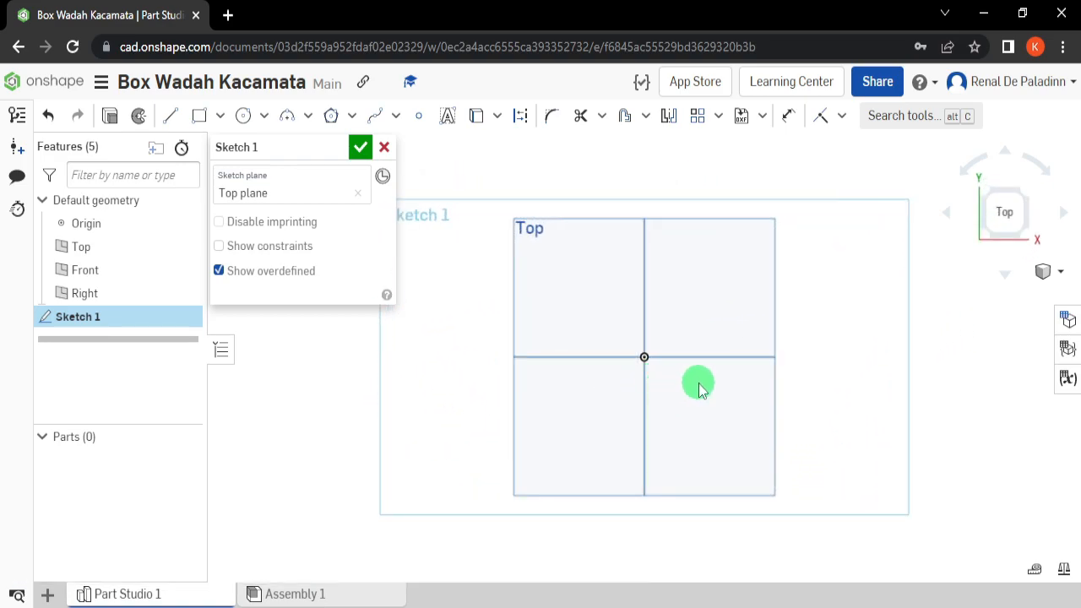
scroll(710, 388, "up", 2)
middle_click_drag(710, 388, 721, 392)
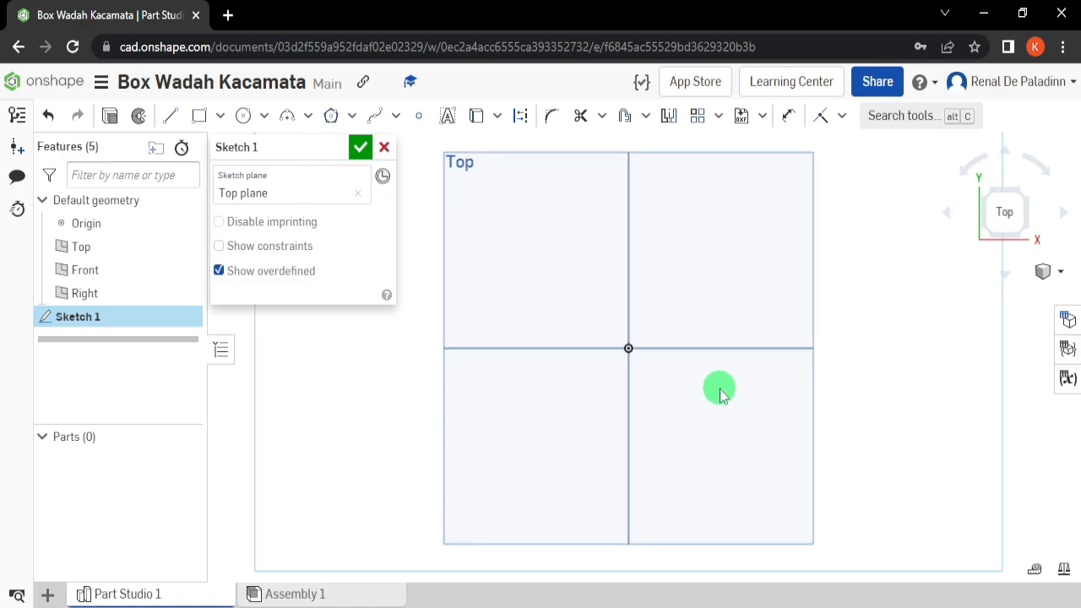
Draw two construction lines crossing at the origin, a vertical one about 75 mm long and a horizontal one about 136 mm long
left_click(172, 123)
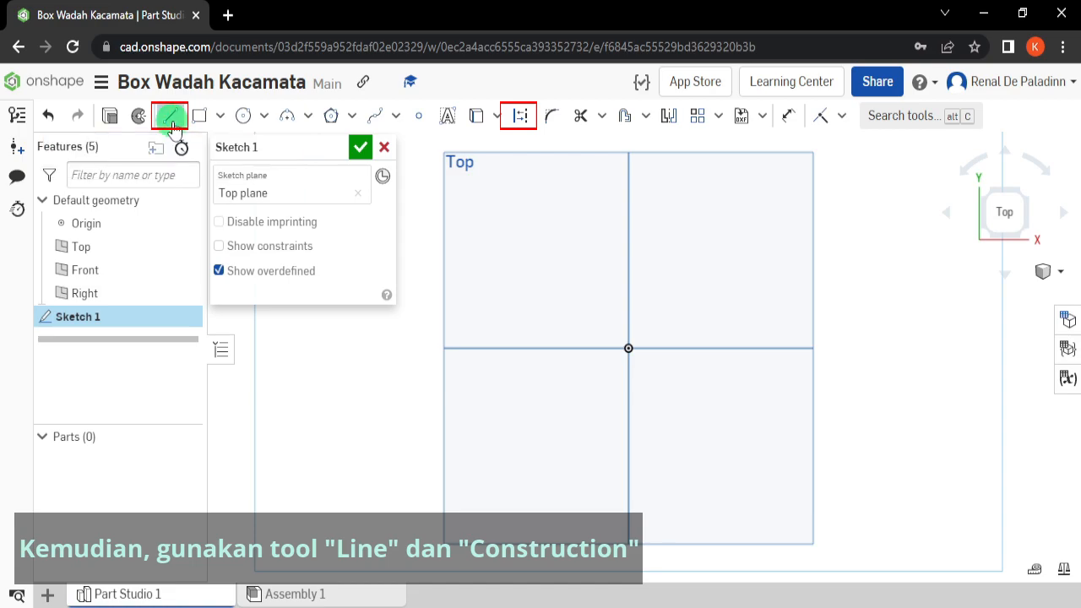
left_click(524, 118)
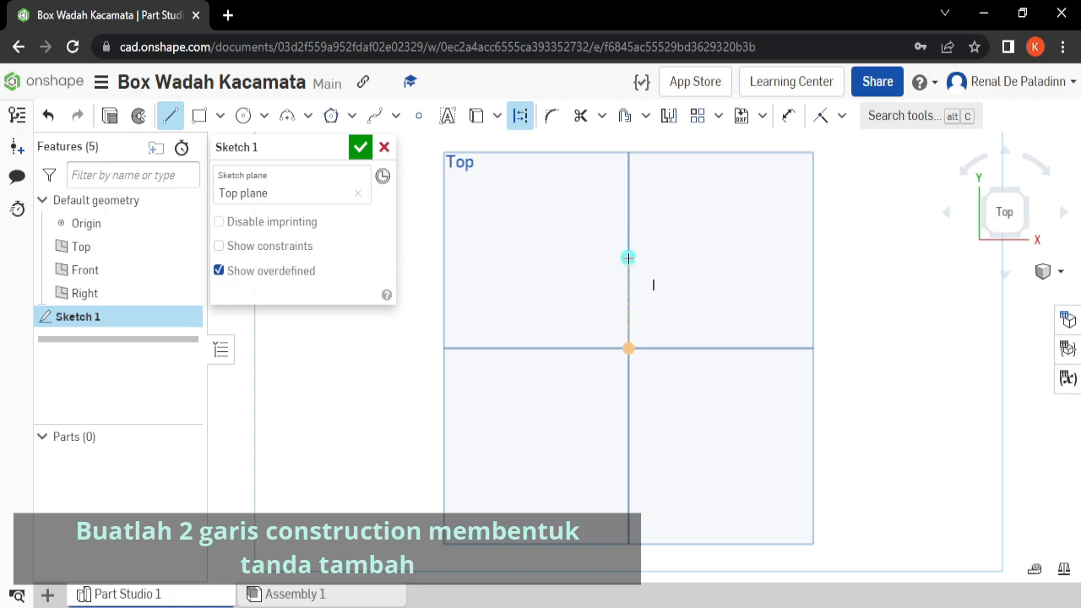
left_click(624, 454)
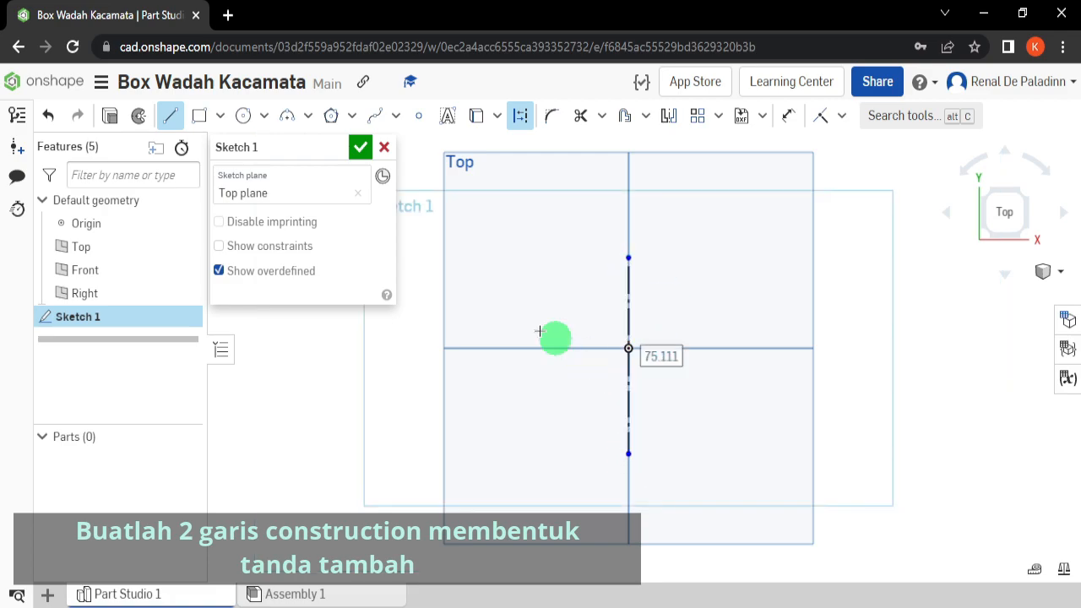
left_click(464, 346)
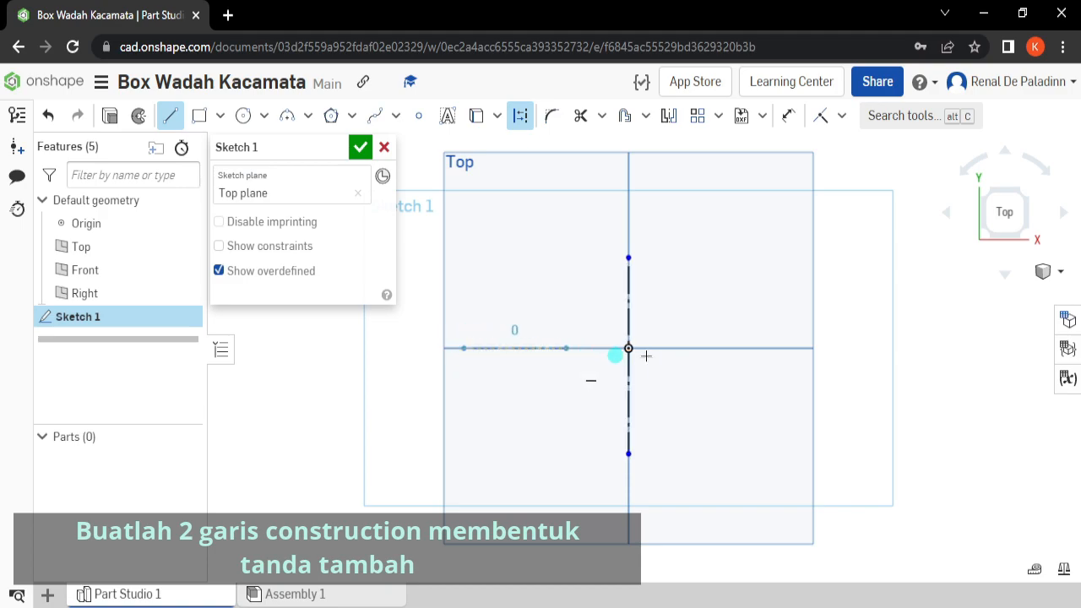
left_click(798, 350)
scroll(666, 385, "up", 4)
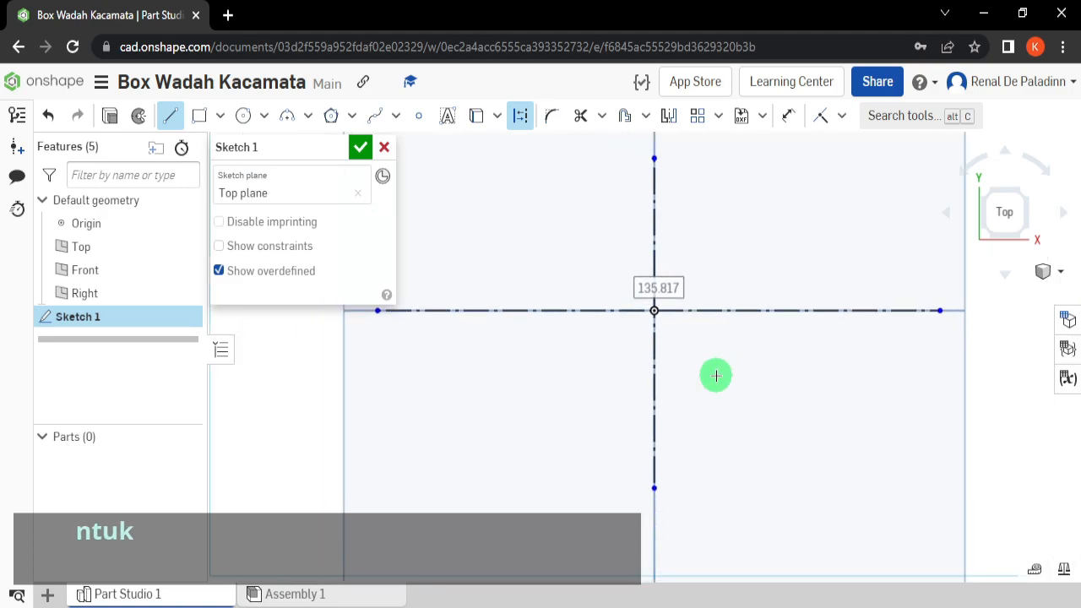
middle_click_drag(689, 324, 696, 340)
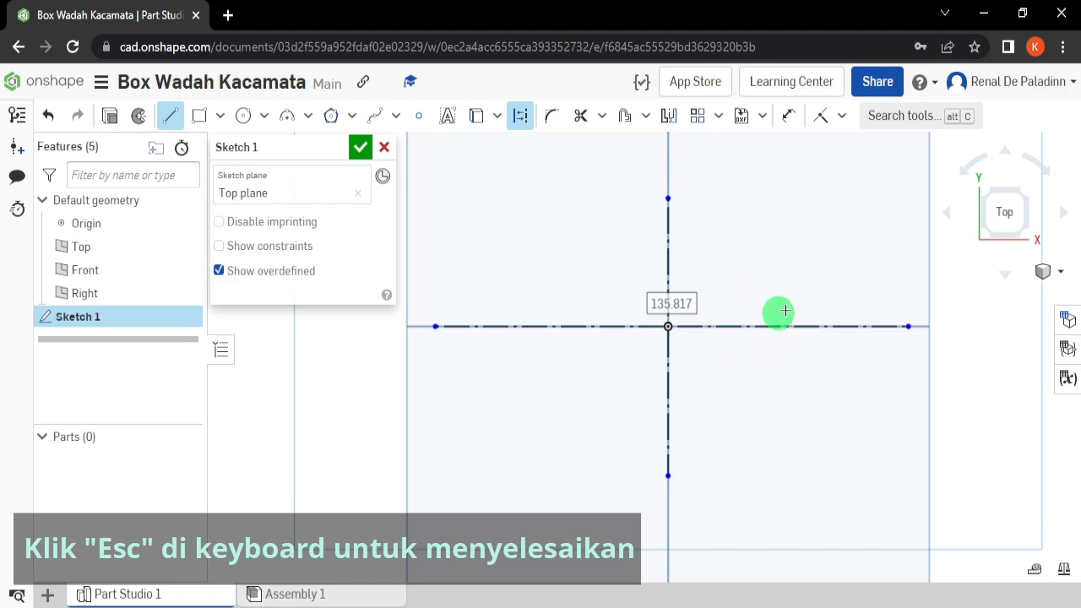
key("Escape")
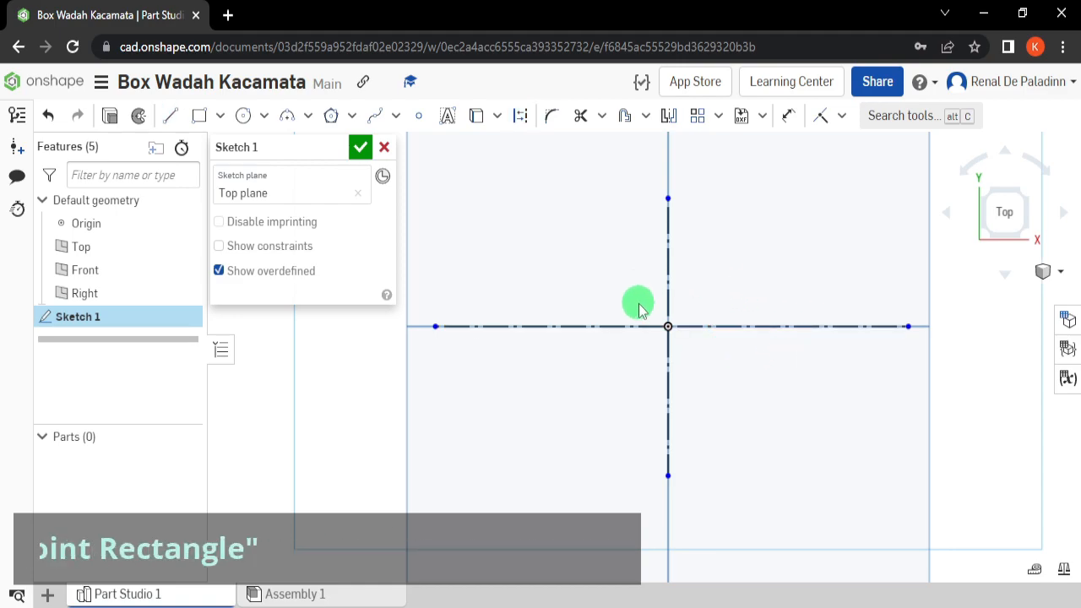
Draw a 149.5 mm by 58 mm center point rectangle on the origin and place its width dimension clear below the rectangle
left_click(219, 116)
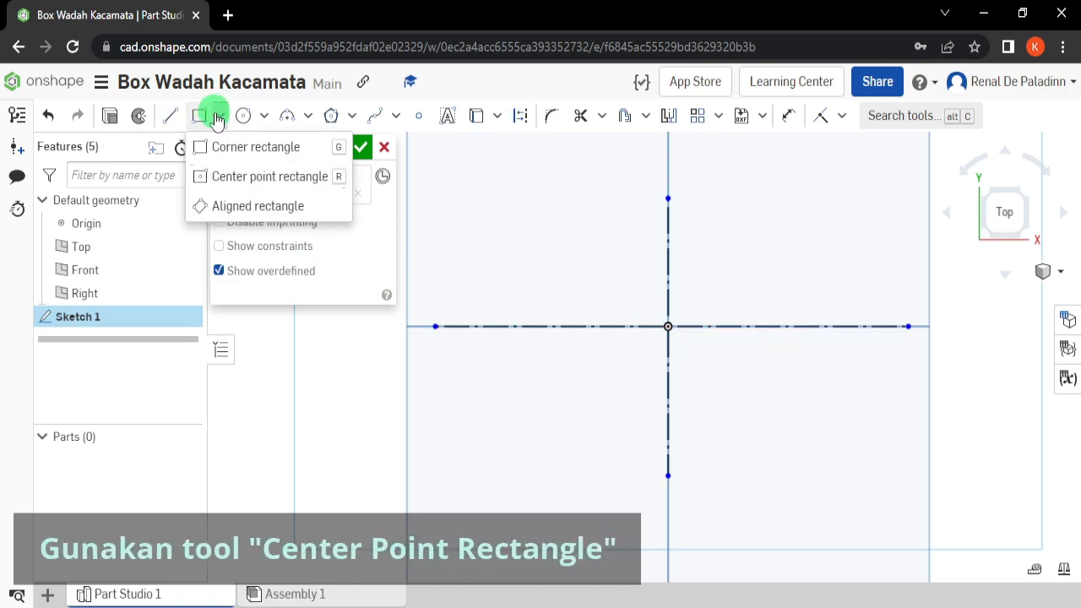
left_click(242, 178)
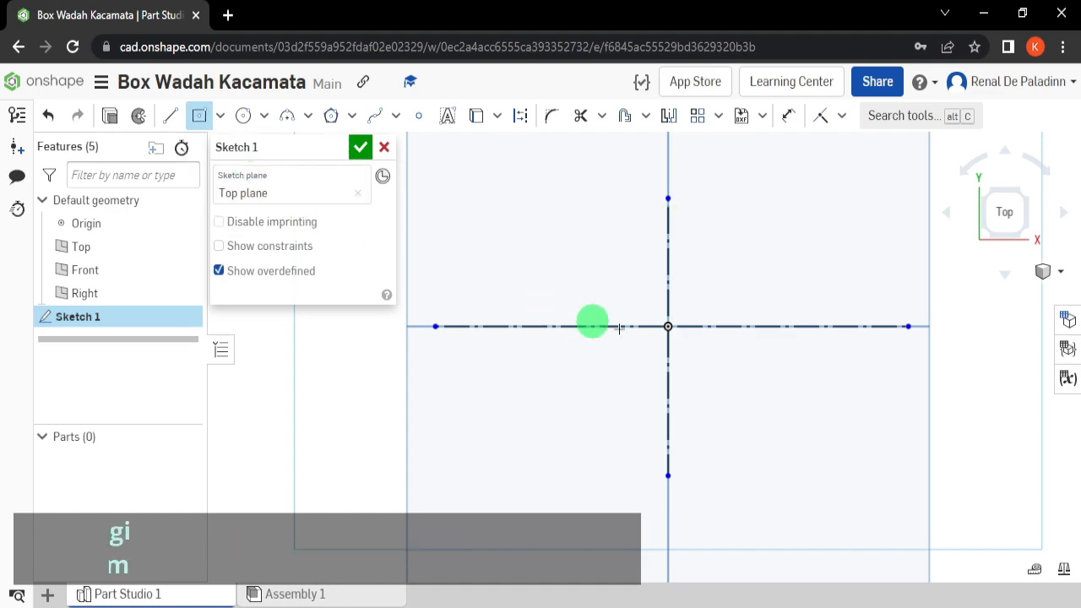
left_click(667, 326)
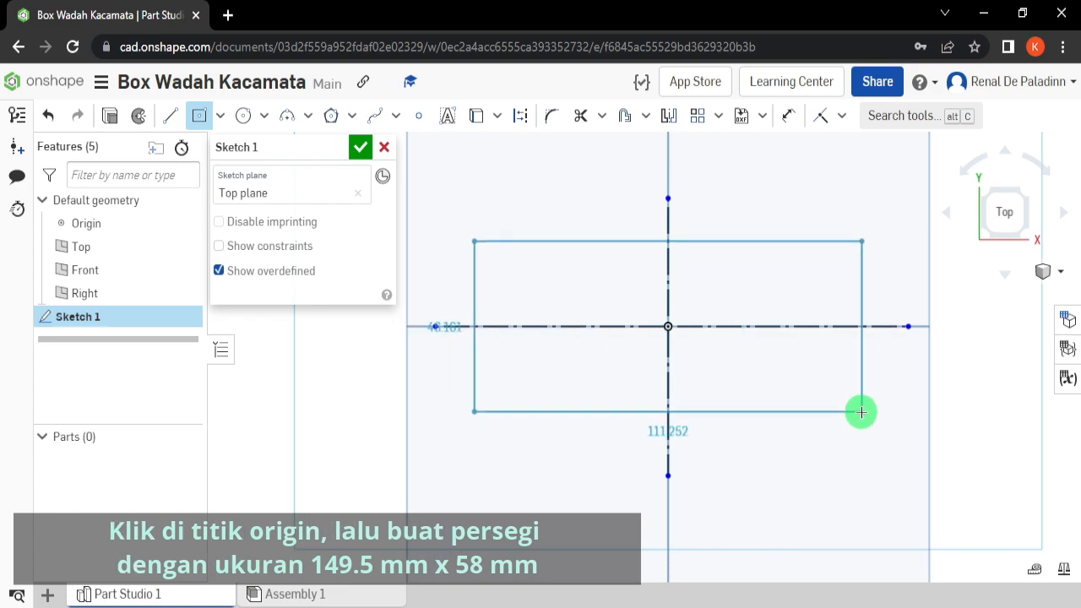
left_click(861, 412)
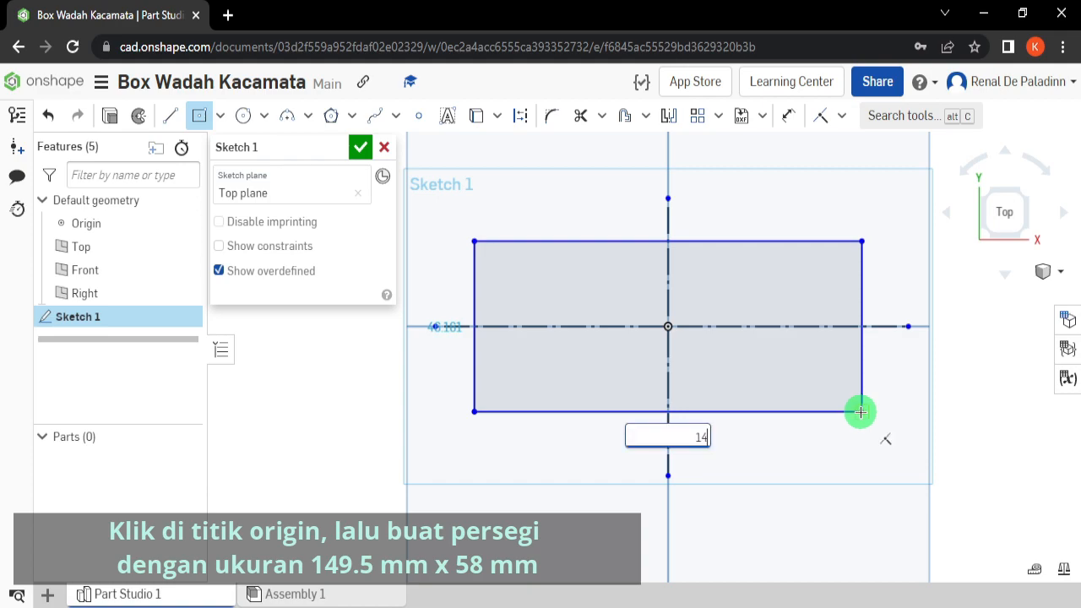
key("Return")
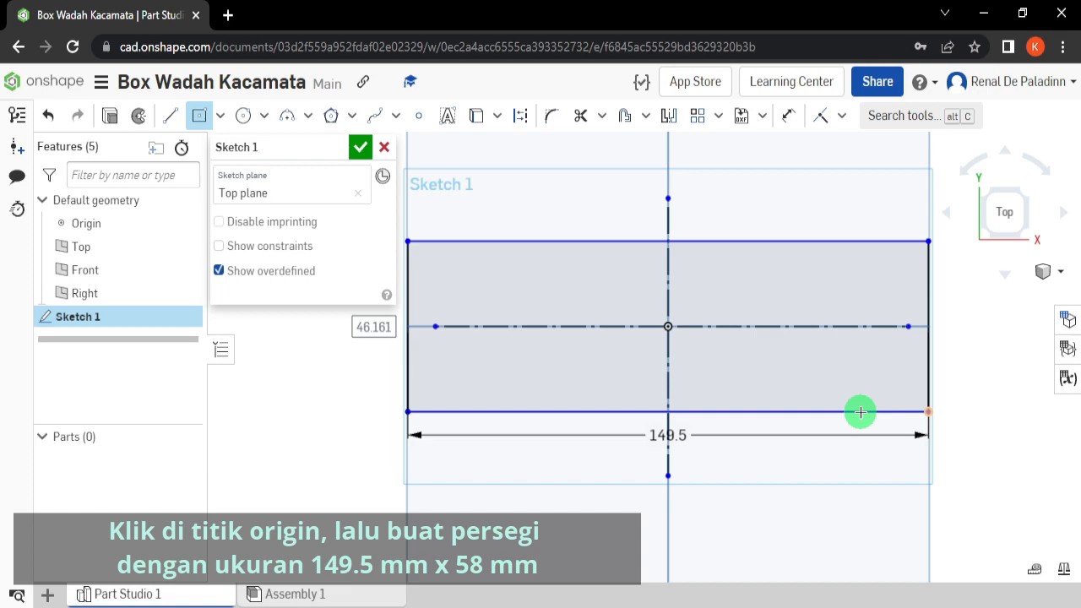
type("58")
key("Return")
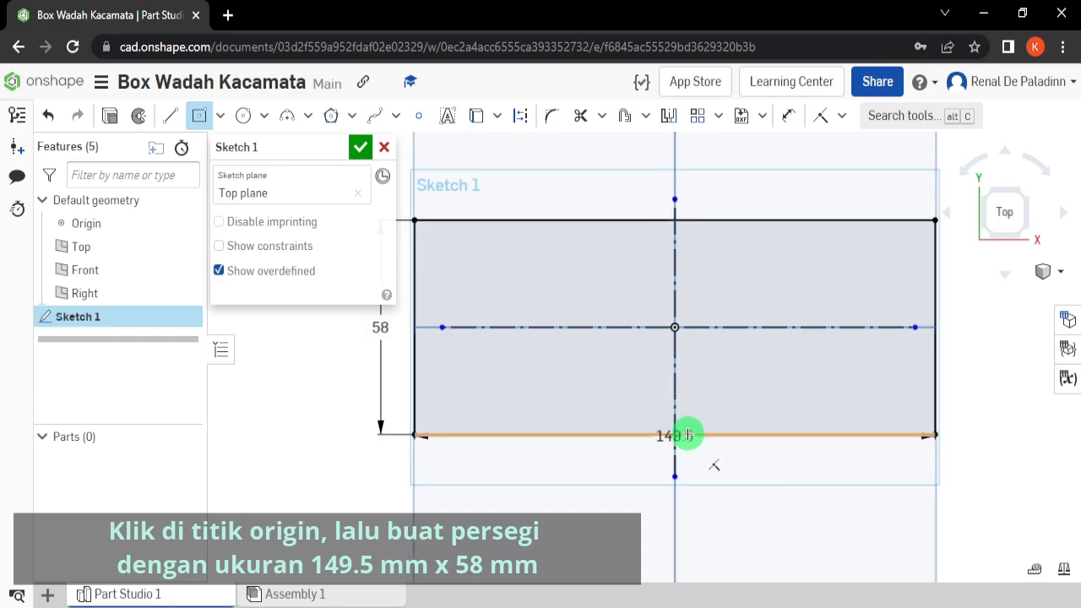
key("Escape")
left_click_drag(676, 435, 681, 517)
middle_click_drag(723, 439, 747, 442)
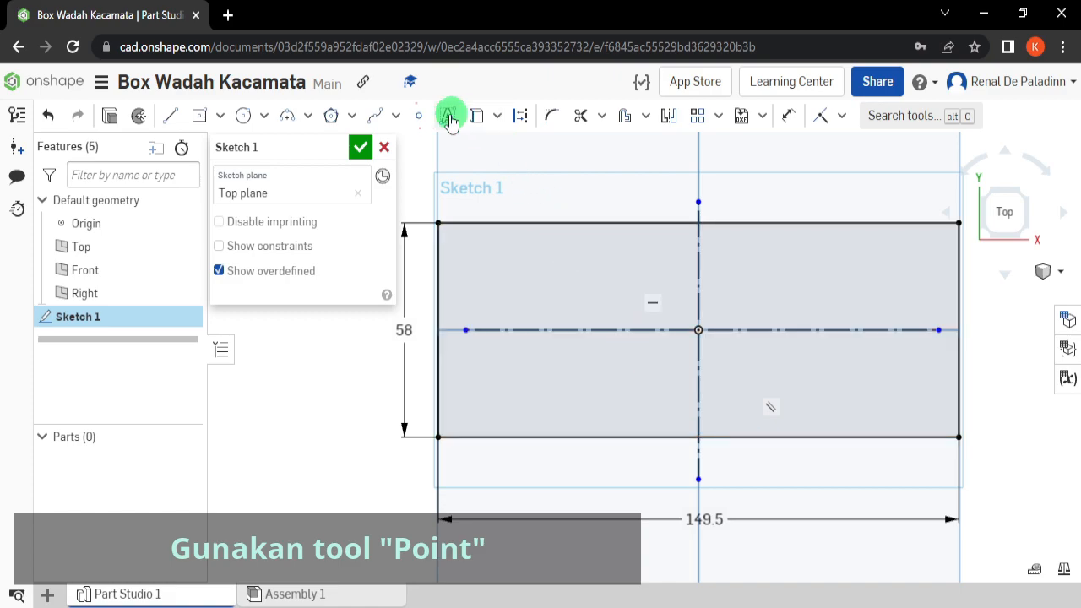
Place a point on the rectangle's left edge, dimensioned 14 mm above the horizontal construction line, with a driven dimension to the top edge
left_click(419, 118)
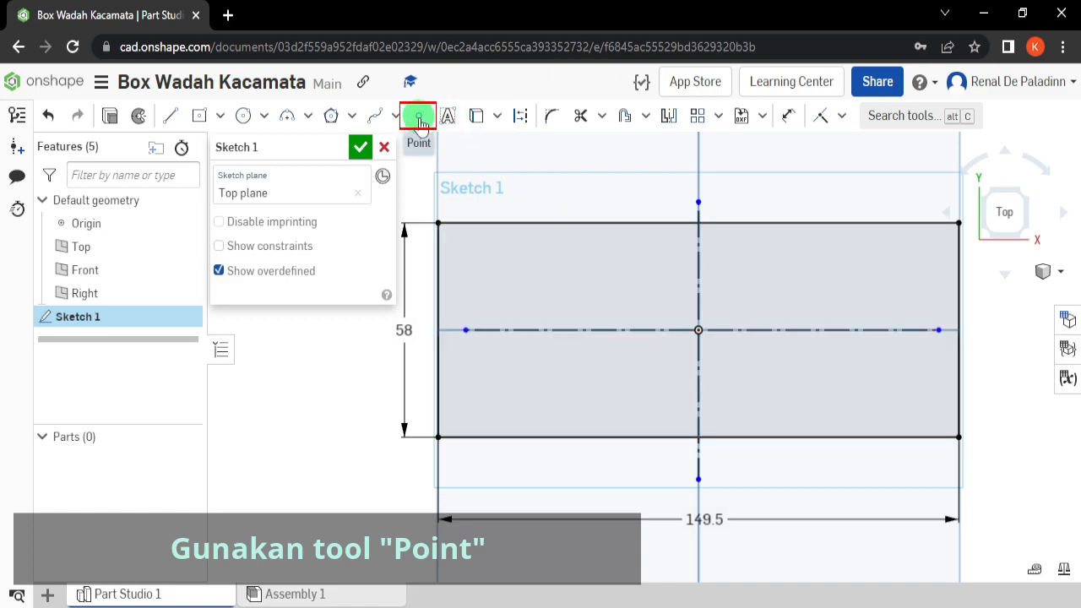
left_click(438, 298)
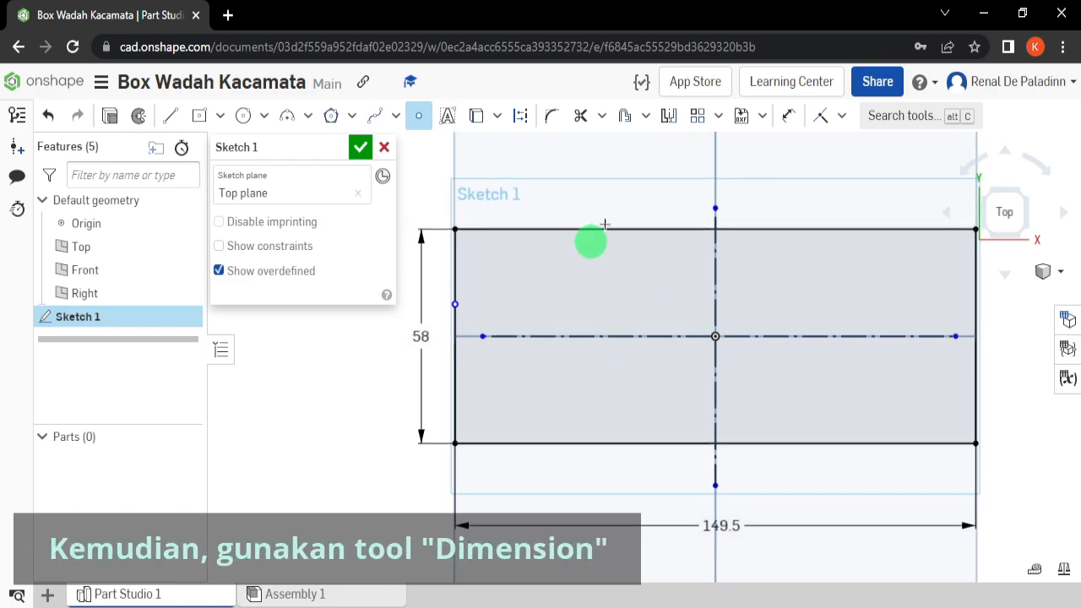
left_click(787, 135)
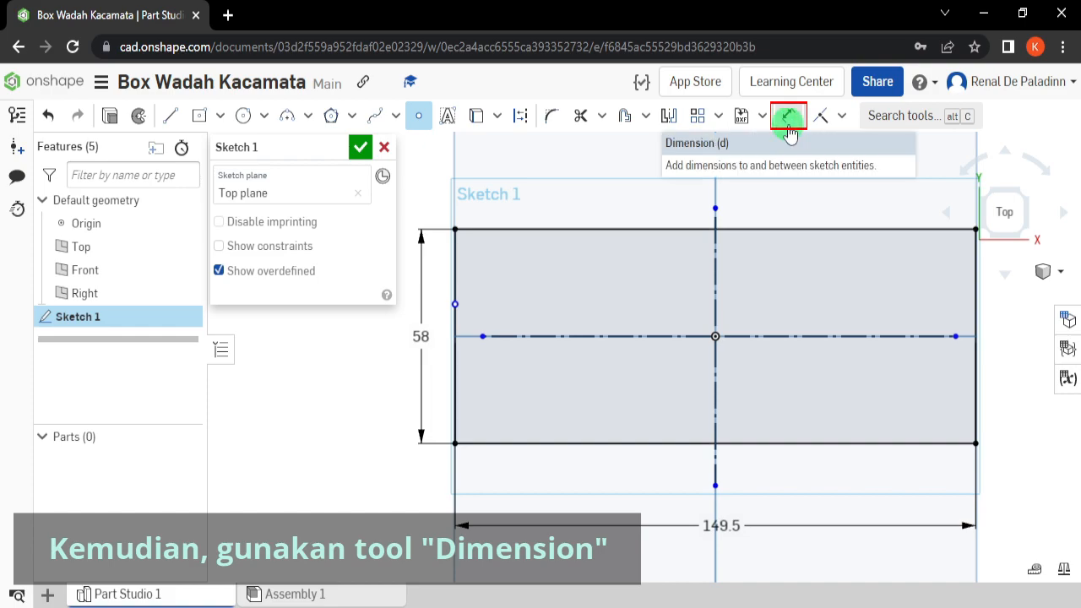
left_click(558, 336)
left_click(560, 335)
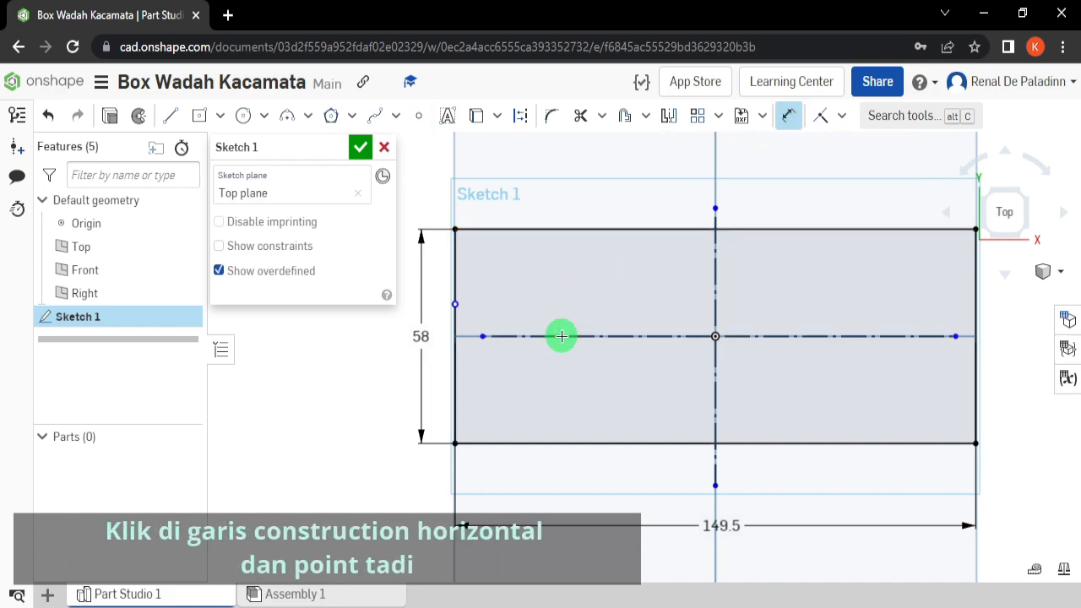
left_click(454, 308)
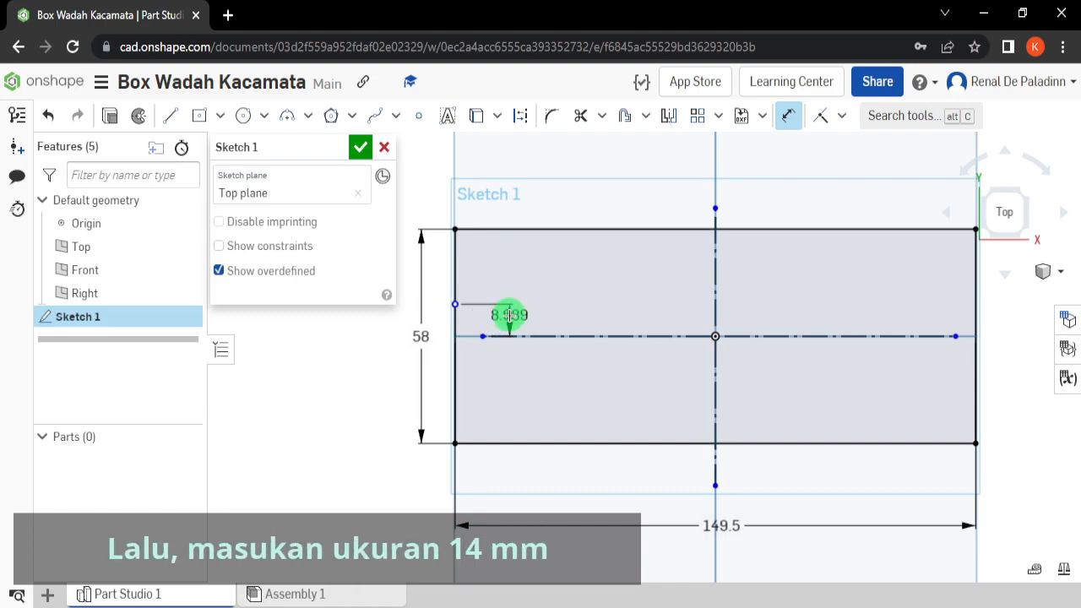
left_click(510, 317)
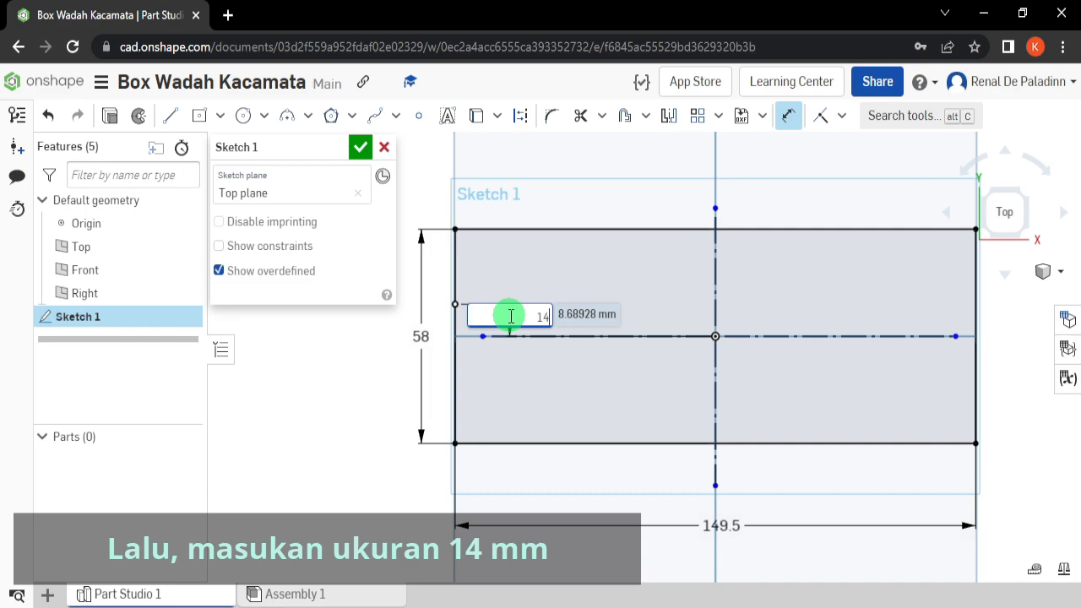
type("14")
key("Return")
left_click(483, 231)
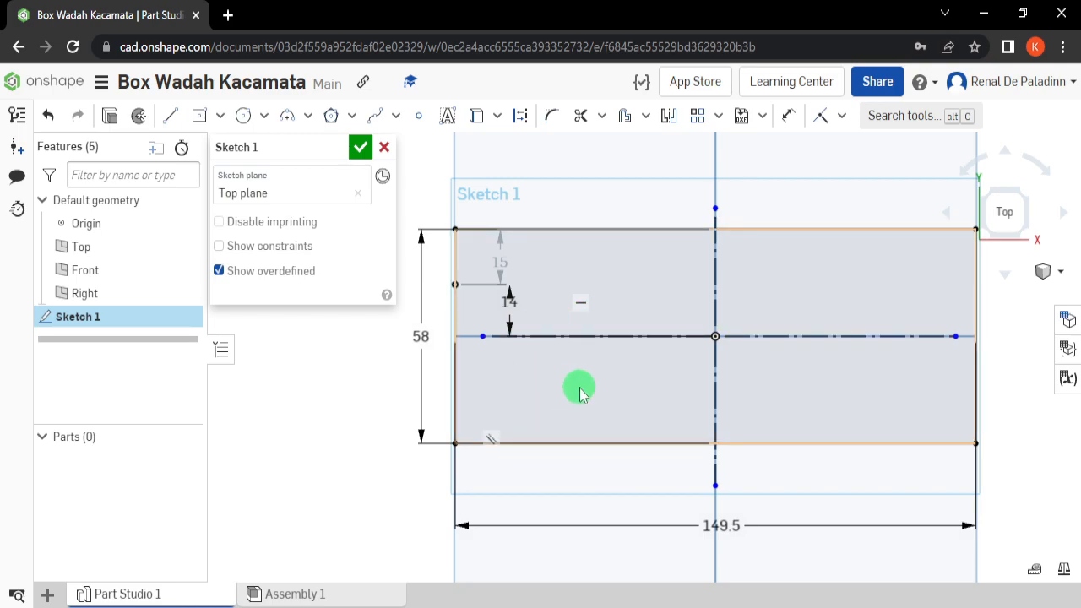
Draw a slanted line about 61 mm long from the rectangle's top edge to its bottom edge, near the left side
left_click(176, 120)
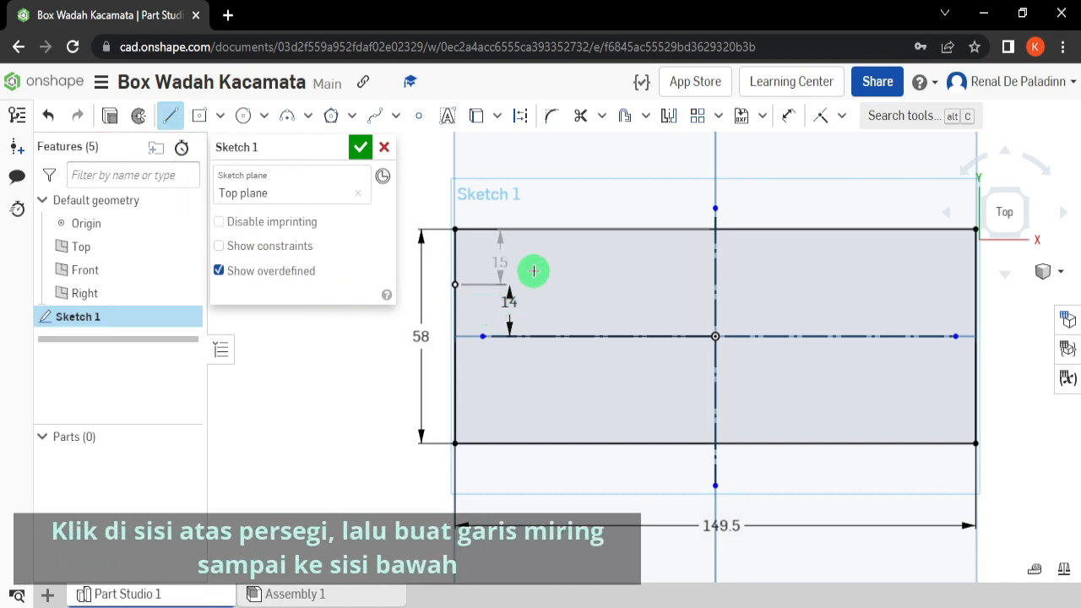
left_click(516, 230)
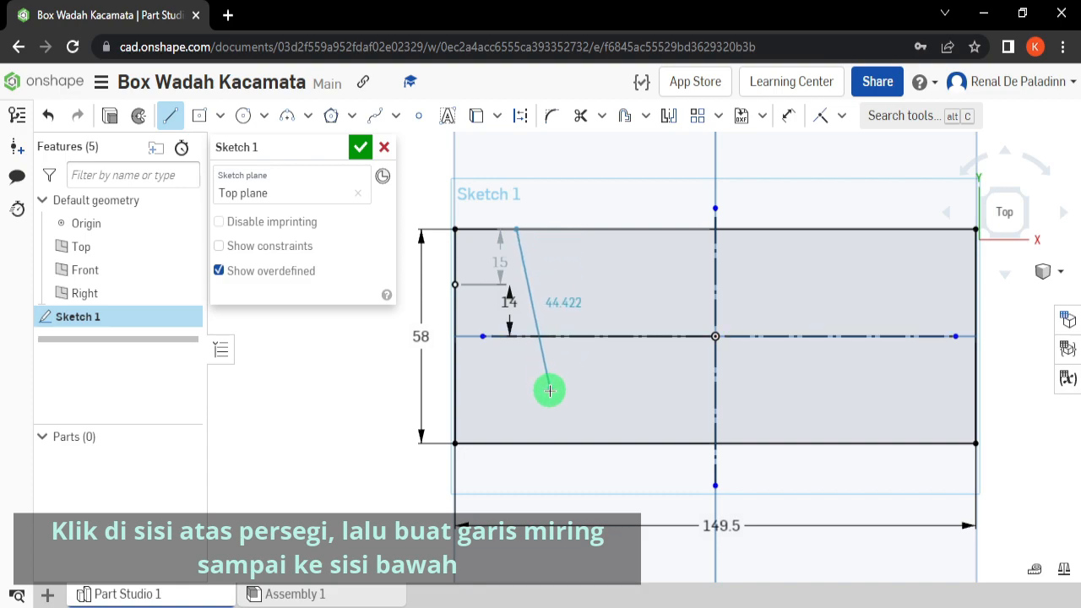
left_click(580, 442)
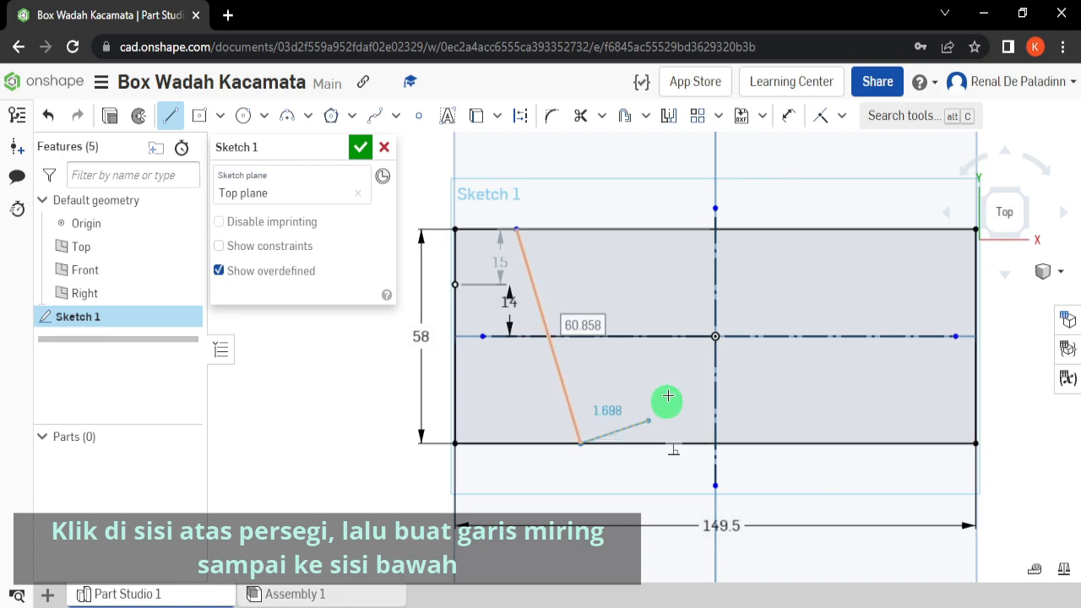
key("Escape")
left_click(614, 381)
Reposition the point's two vertical dimensions and the rectangle's height dimension outside the rectangle's left edge so they no longer overlap
left_click_drag(509, 303, 418, 311)
left_click_drag(486, 287, 410, 307)
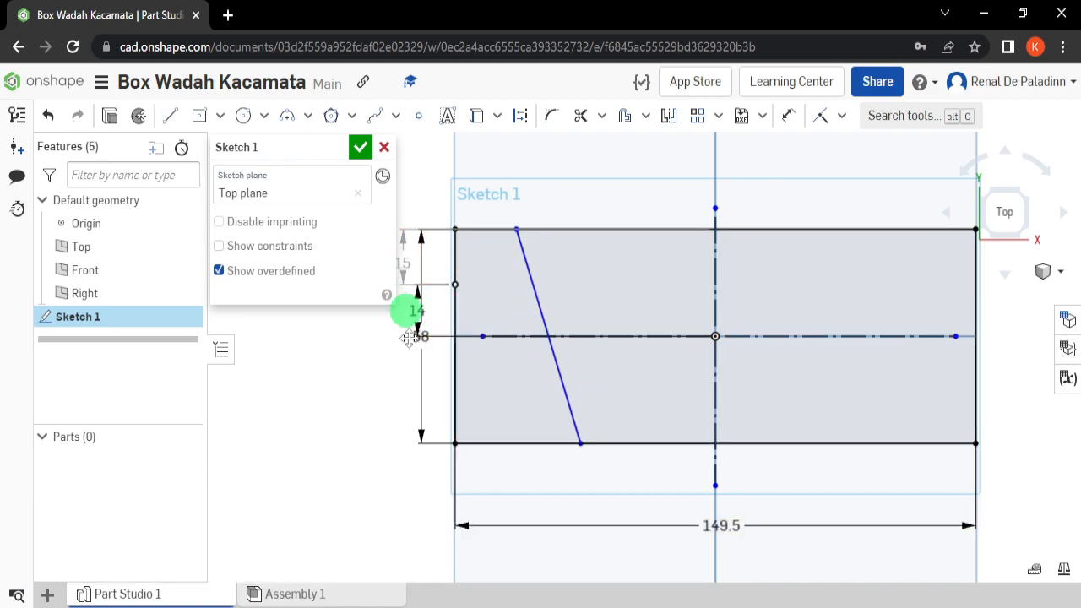
middle_click_drag(395, 373, 475, 388)
left_click_drag(494, 357, 425, 347)
left_click_drag(493, 324, 482, 328)
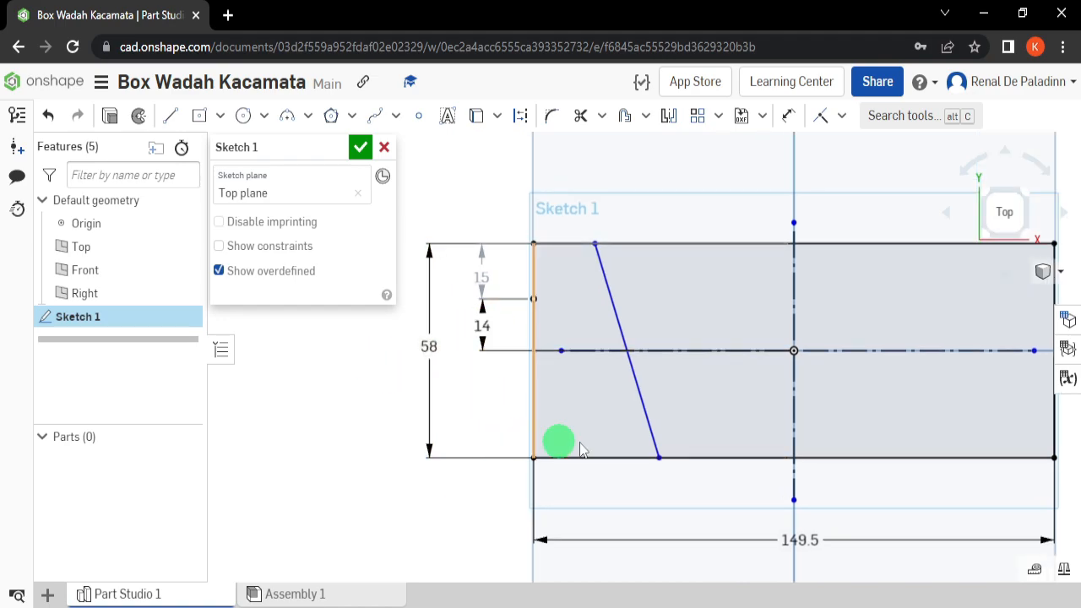
Dimension the angle between the slanted line and the vertical construction line at 5 degrees
mouse_move(673, 535)
middle_mouse_down()
mouse_move(592, 520)
mouse_move(624, 489)
middle_mouse_up()
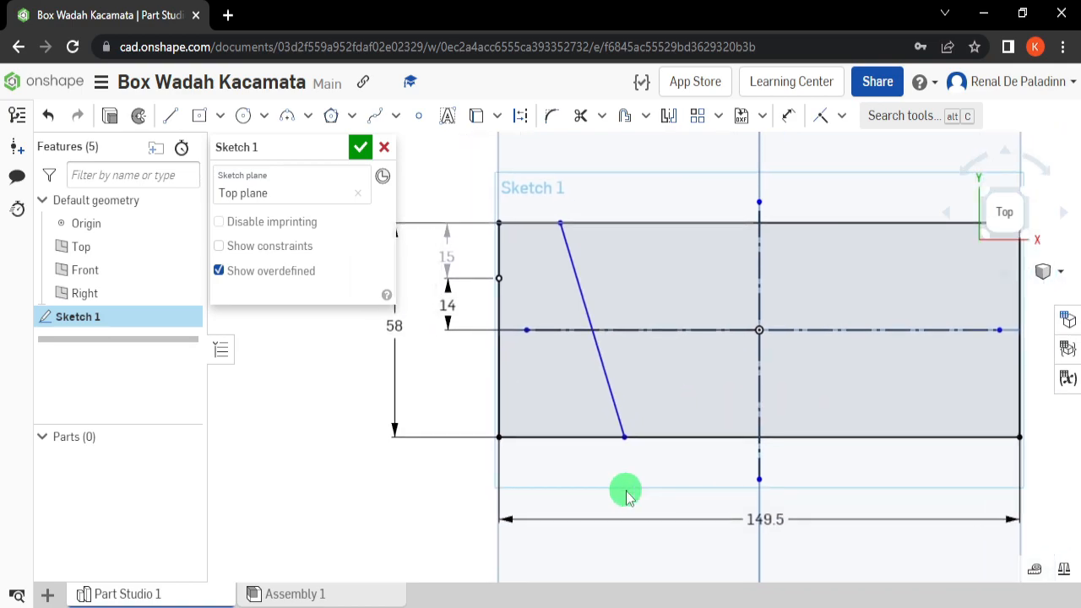
left_click(791, 119)
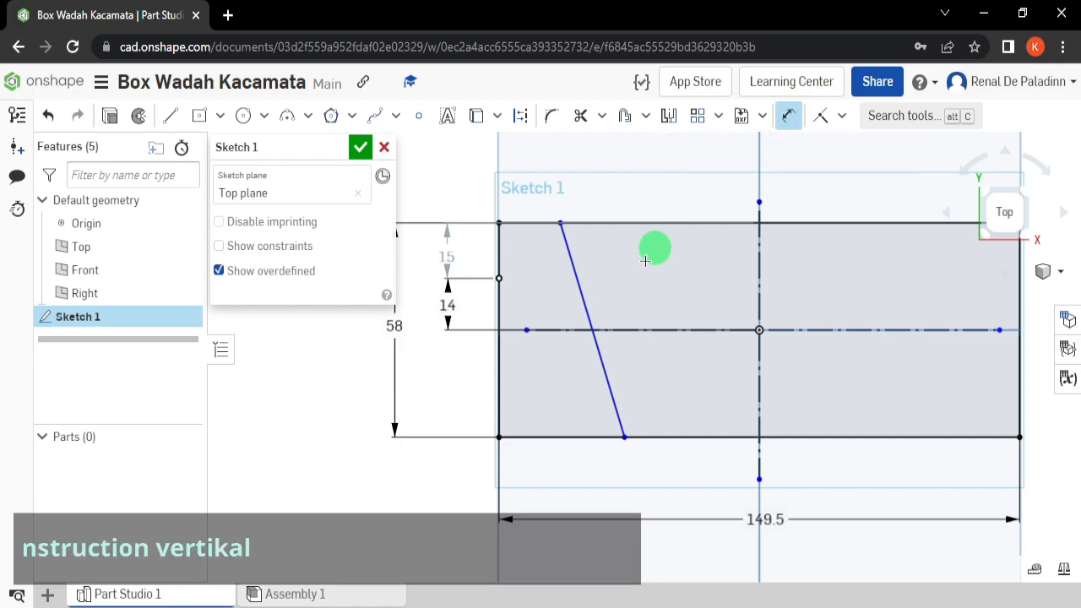
left_click(594, 313)
left_click(757, 311)
left_click(673, 246)
type("5")
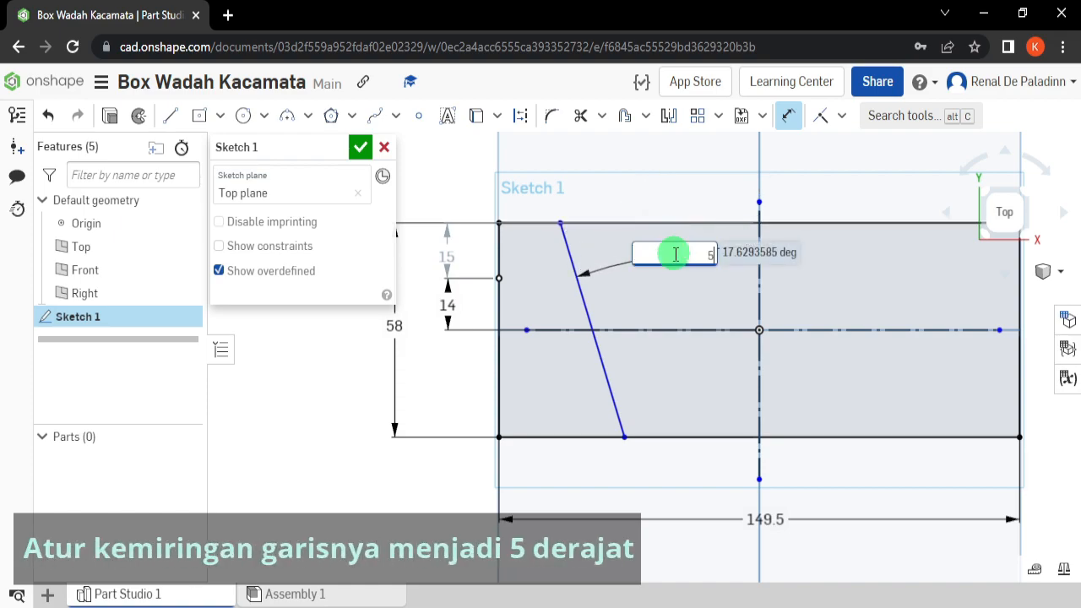
key("Return")
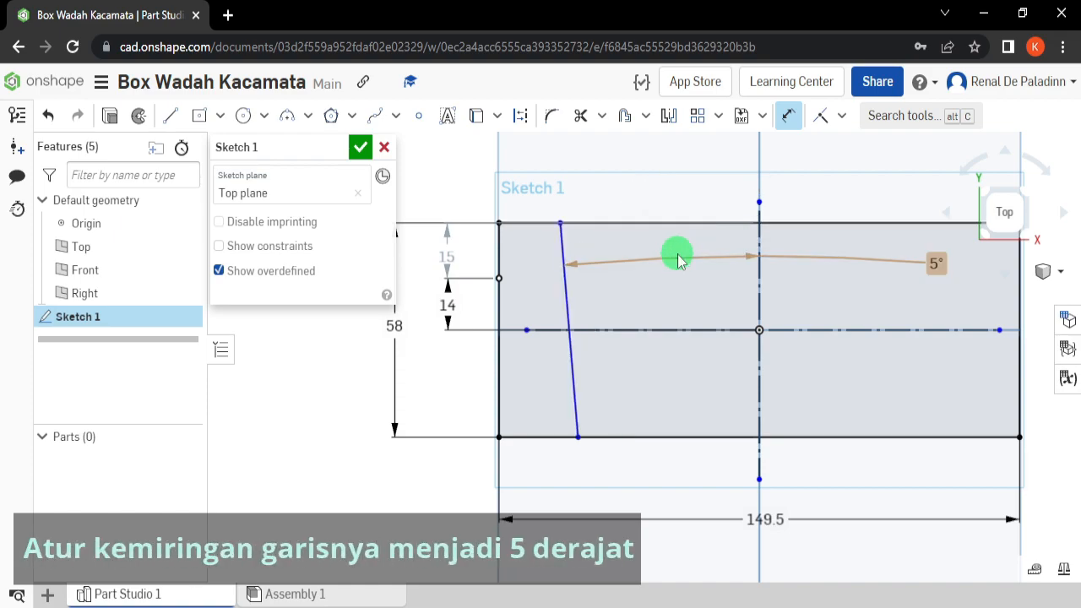
Move the 5-degree dimension label between its two lines and make the slanted line coincident with the point on the rectangle's left edge
left_click_drag(938, 268, 666, 255)
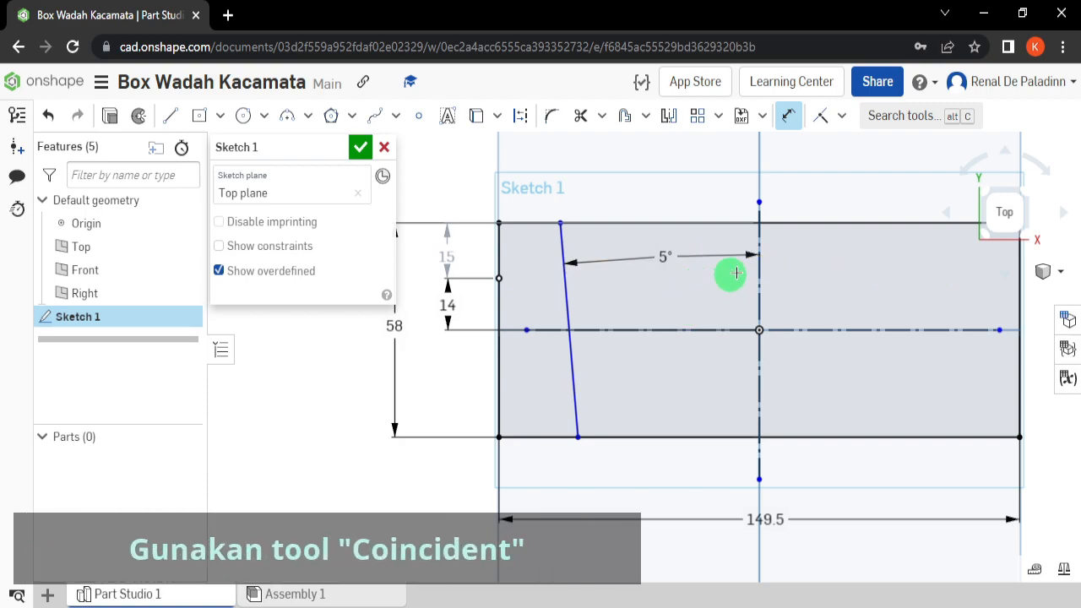
left_click(841, 116)
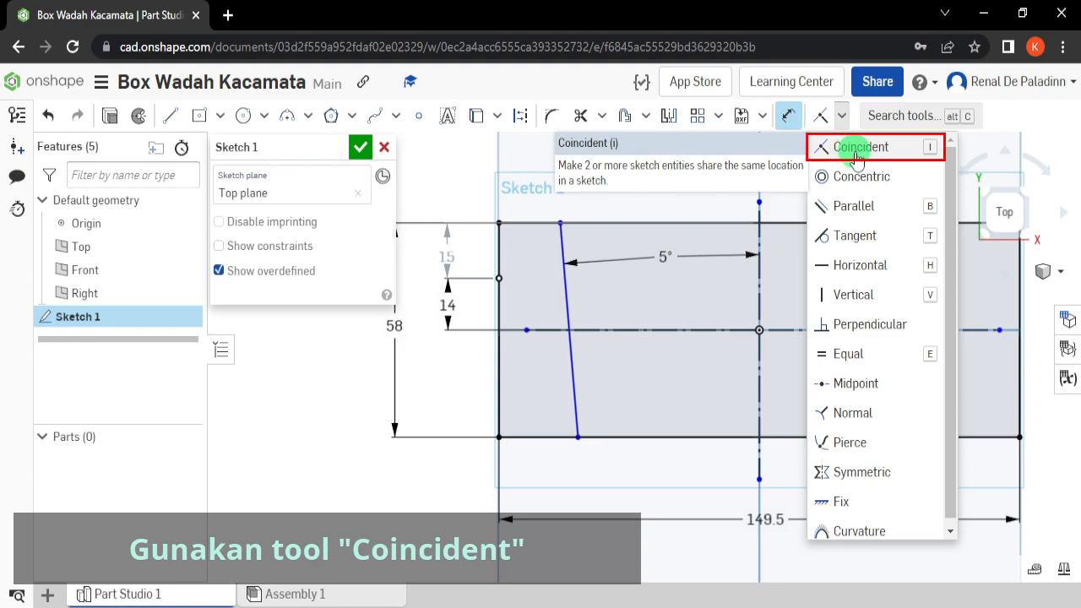
left_click(857, 152)
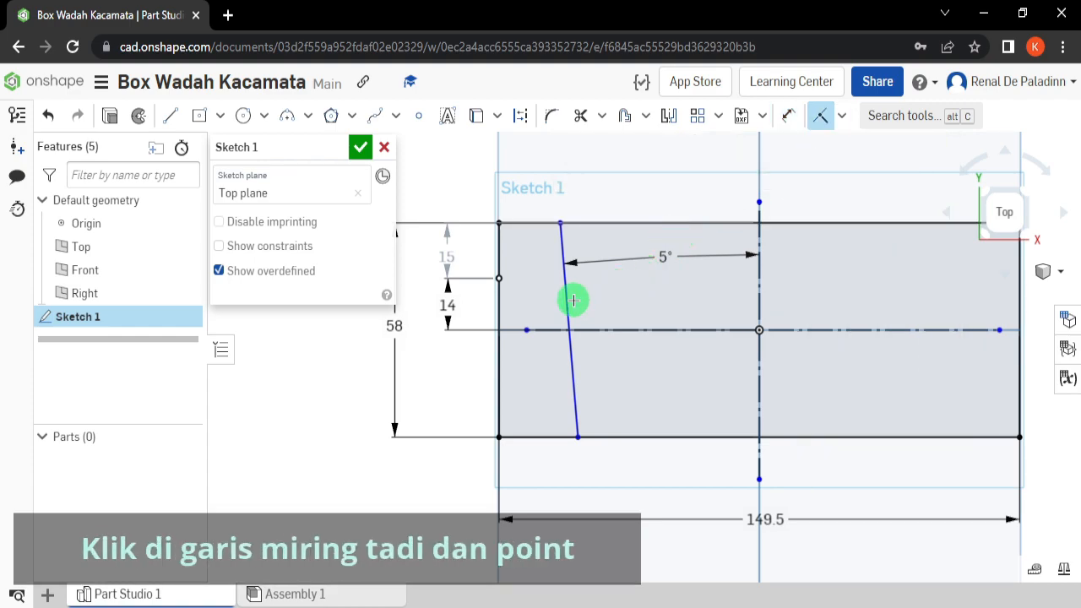
left_click(501, 278)
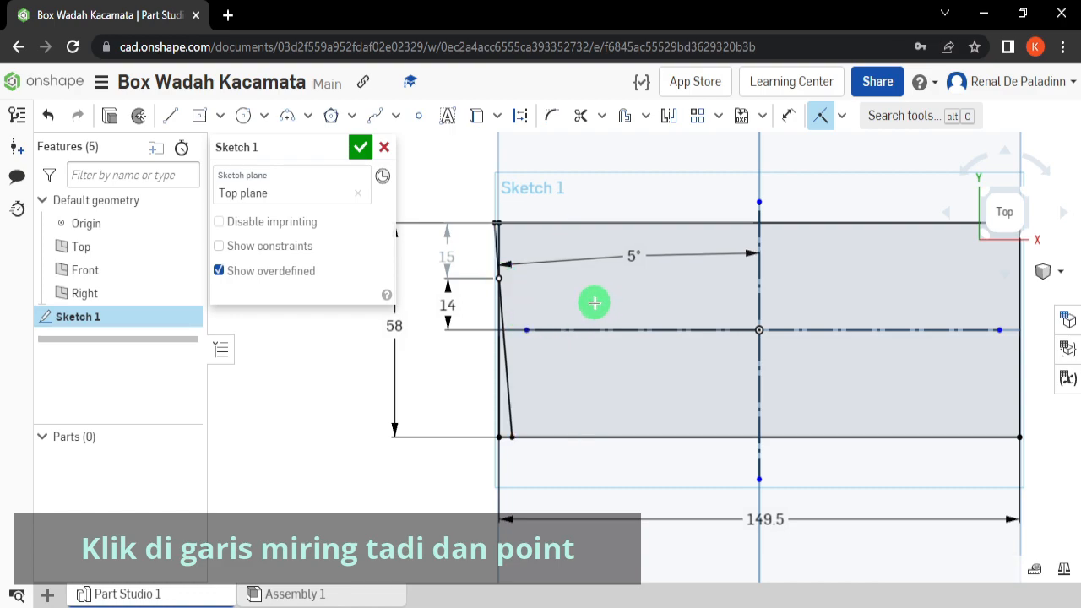
left_click(497, 223)
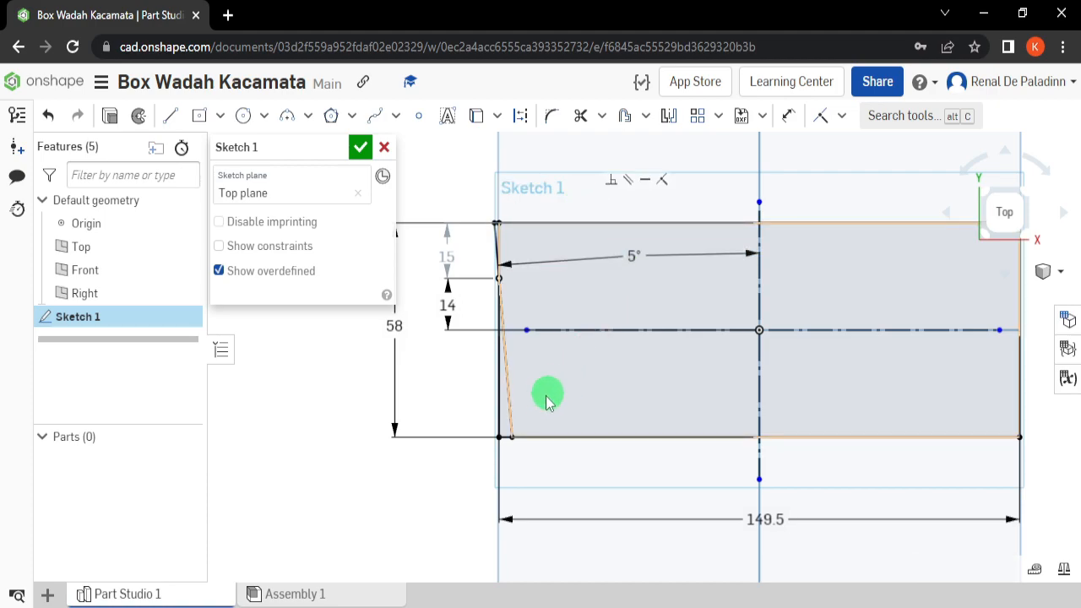
left_click(498, 437)
left_click(512, 437)
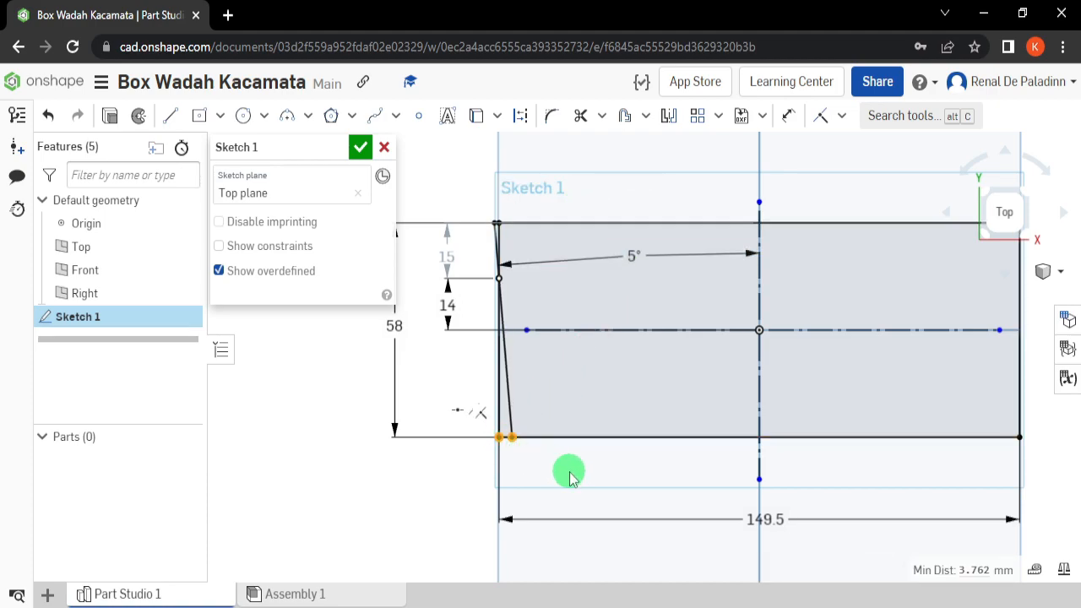
left_click(574, 477)
Mirror the slanted line across the vertical construction line to the rectangle's right side
middle_click_drag(583, 475, 554, 480)
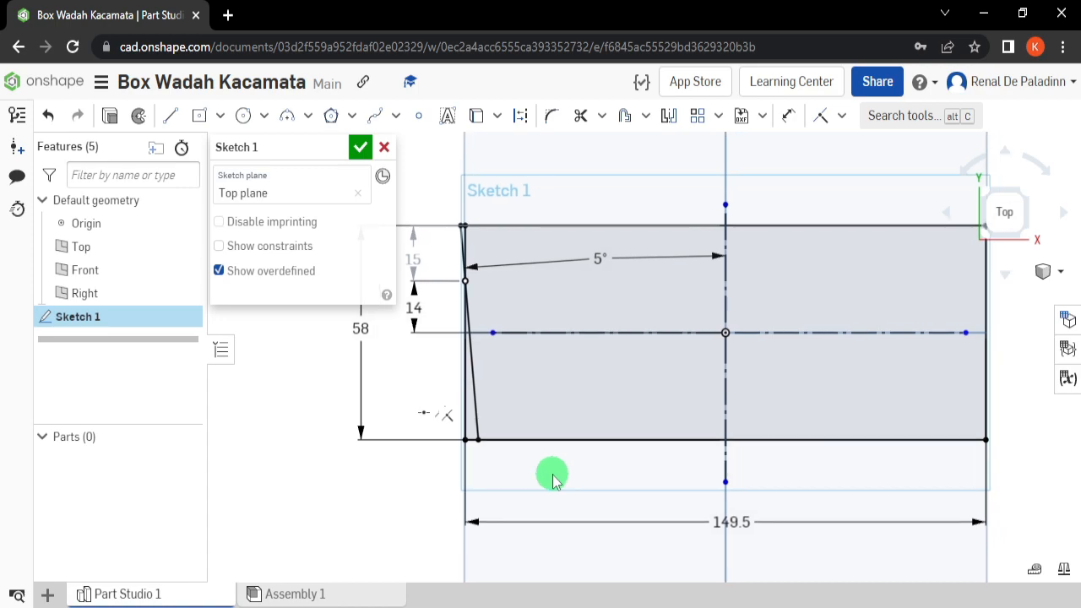
left_click(668, 117)
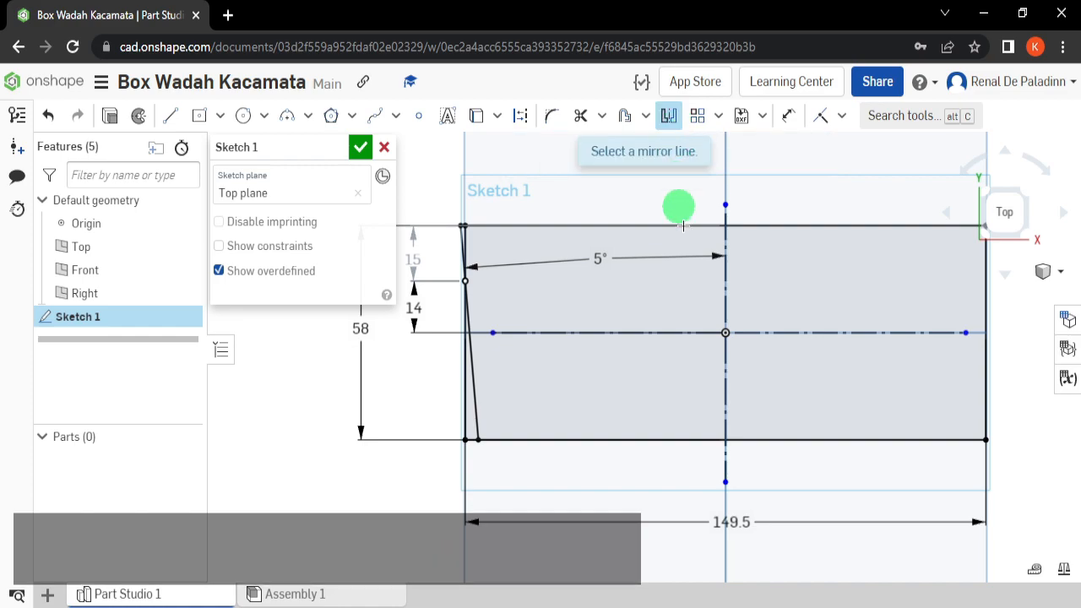
left_click(726, 257)
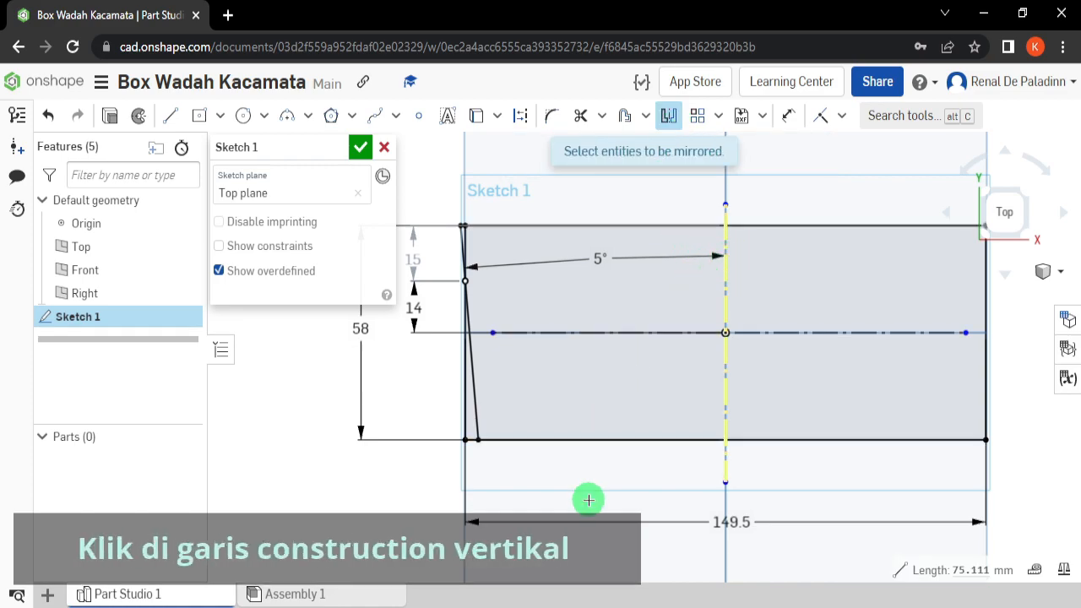
left_click(478, 412)
middle_click_drag(603, 502, 537, 517)
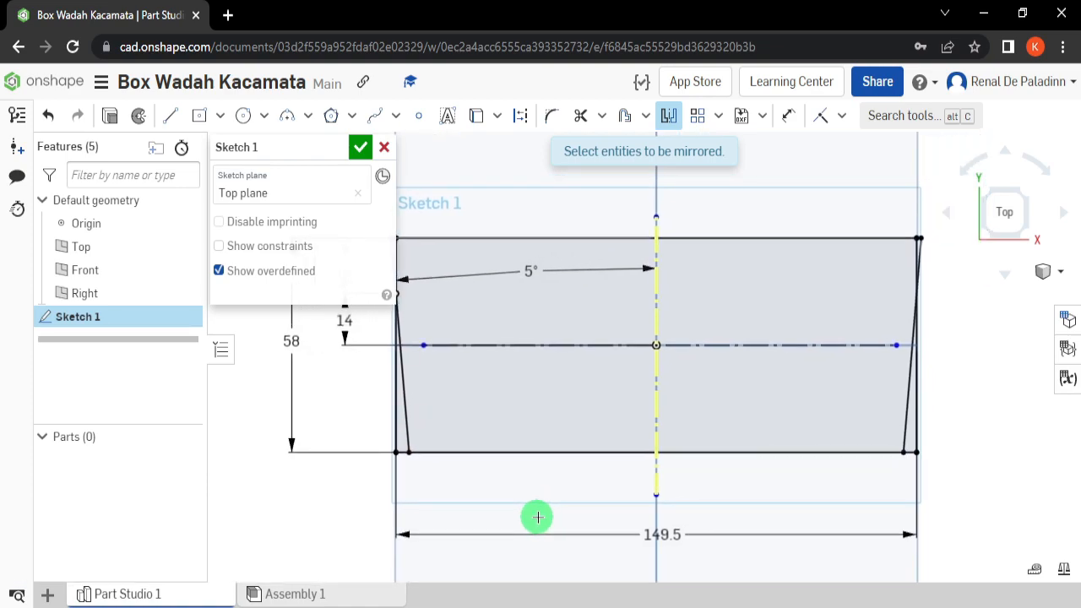
middle_click_drag(782, 413, 811, 419)
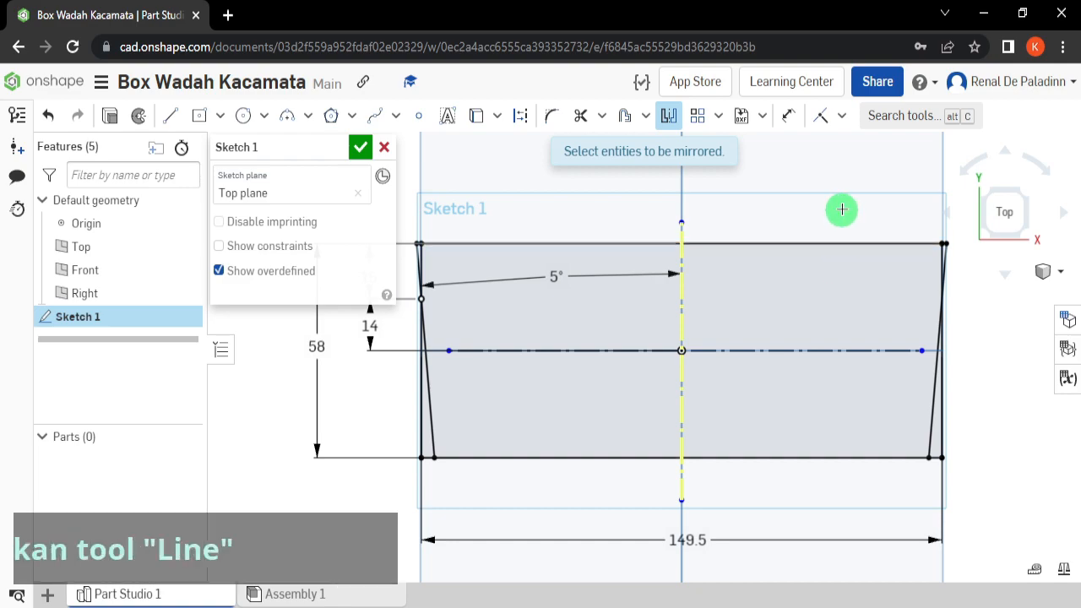
Draw a horizontal line about 152 mm long joining the upper ends of the two slanted lines
left_click(172, 119)
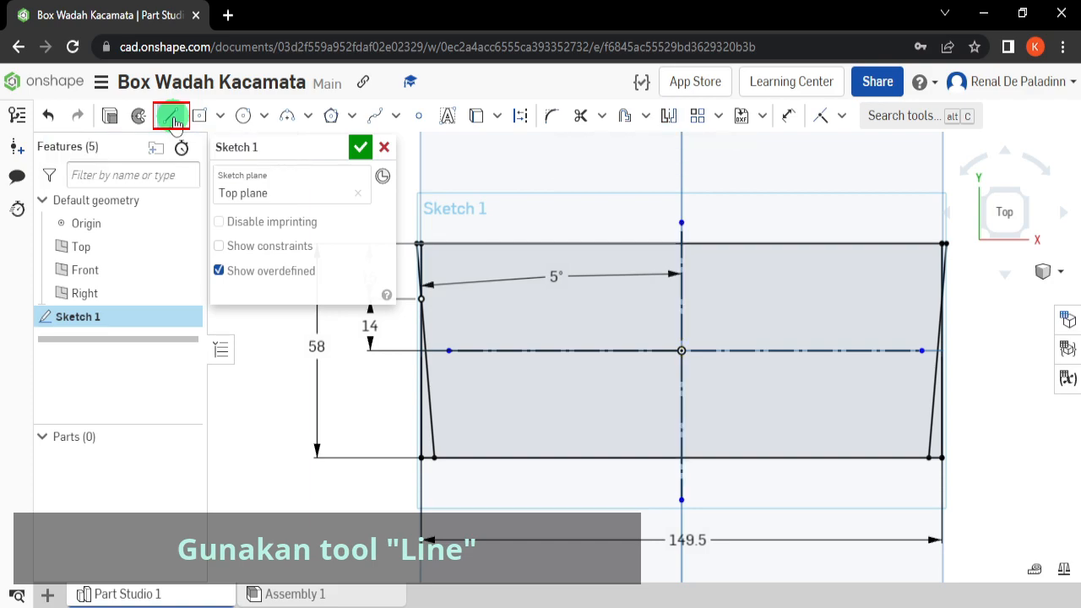
scroll(417, 243, "up", 5)
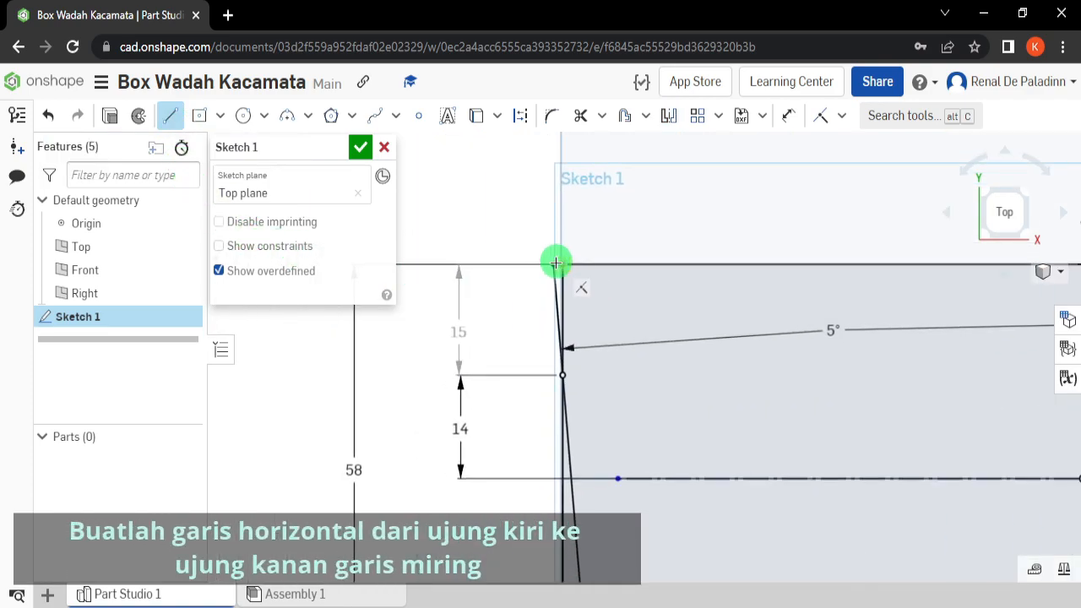
left_click(564, 259)
scroll(663, 229, "down", 5)
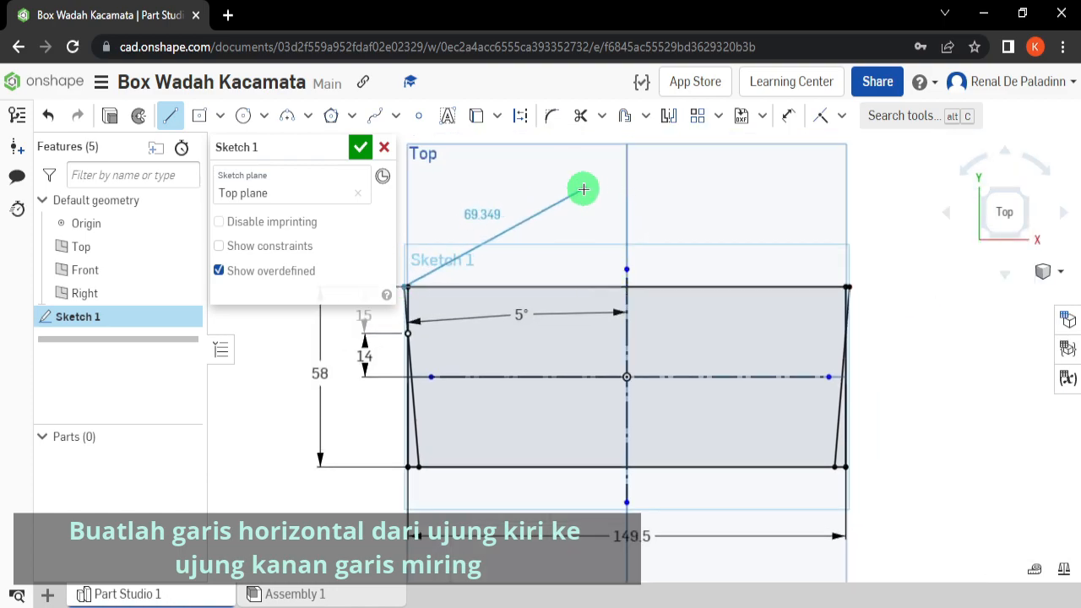
left_click(840, 288)
scroll(850, 290, "up", 5)
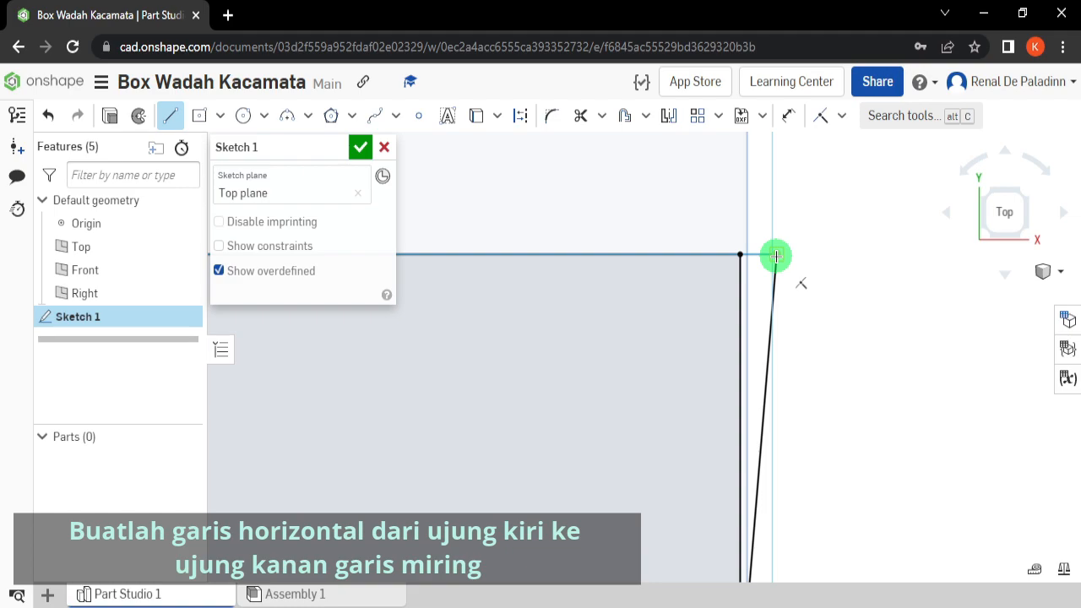
scroll(811, 329, "down", 5)
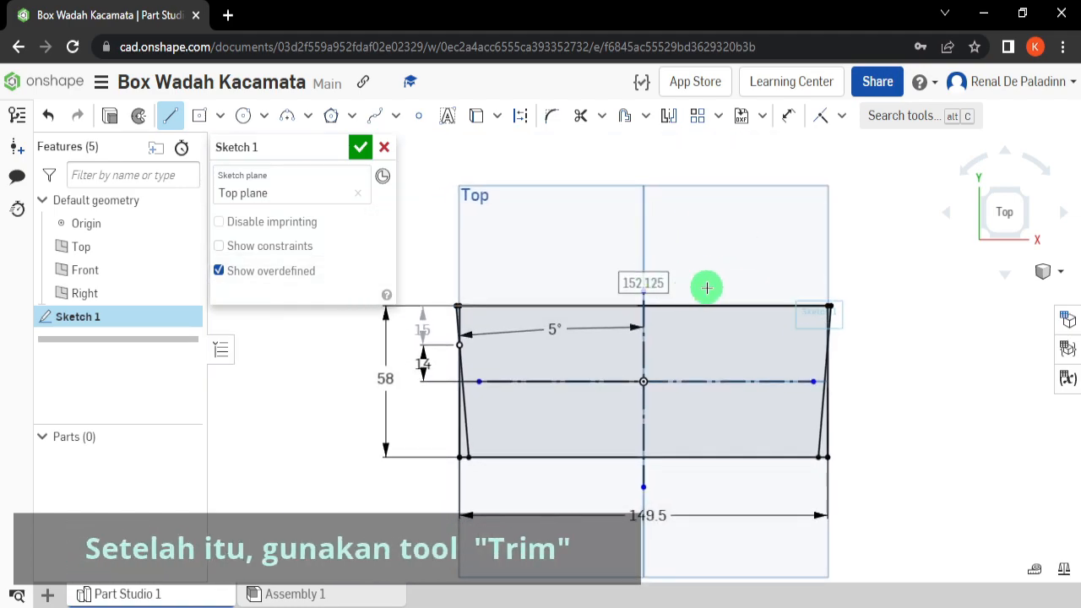
Trim away the rectangle's vertical left and right edges, leaving the slanted sides, and finish the sketch
left_click(580, 118)
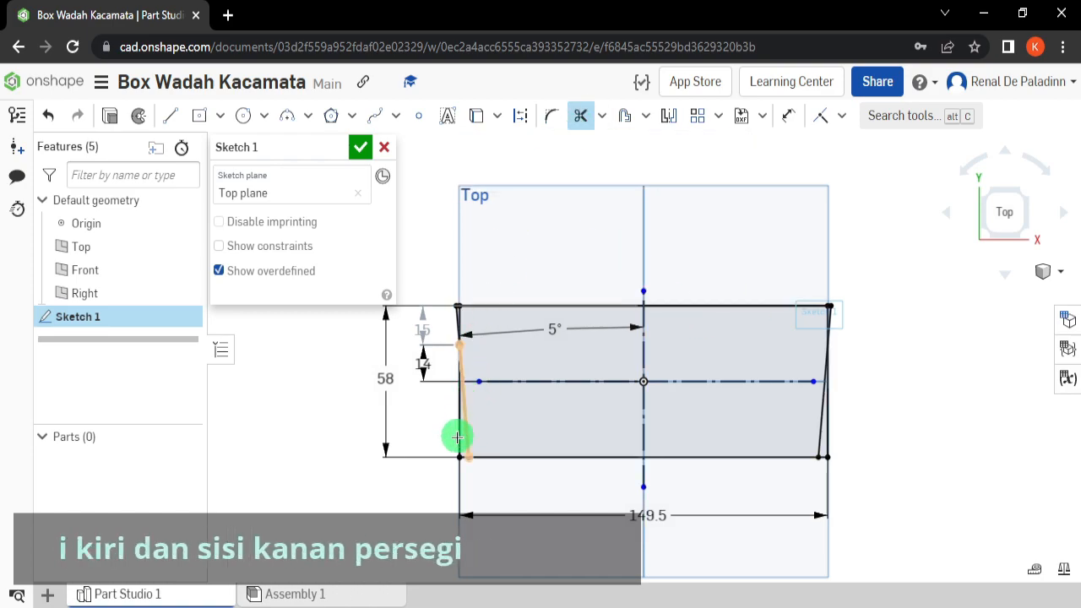
scroll(456, 437, "up", 3)
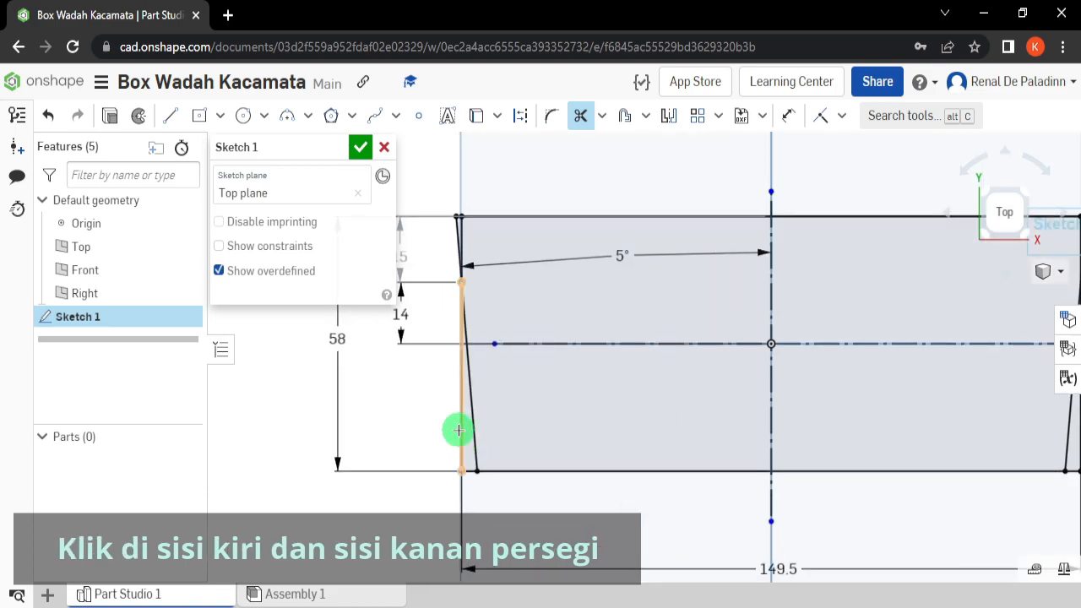
left_click(457, 430)
scroll(458, 234, "up", 3)
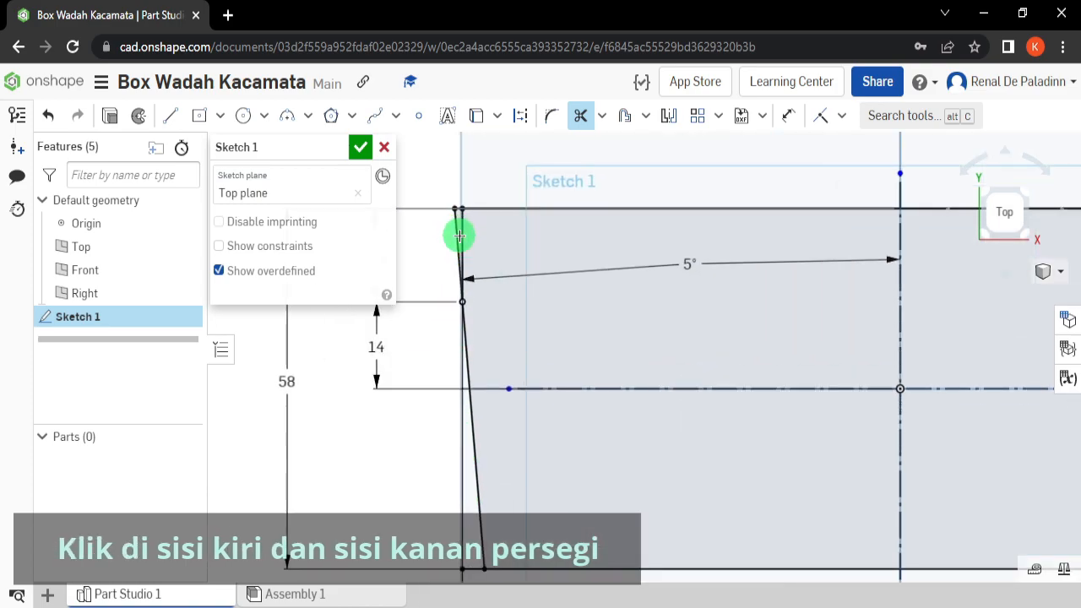
left_click(467, 234)
scroll(507, 263, "down", 5)
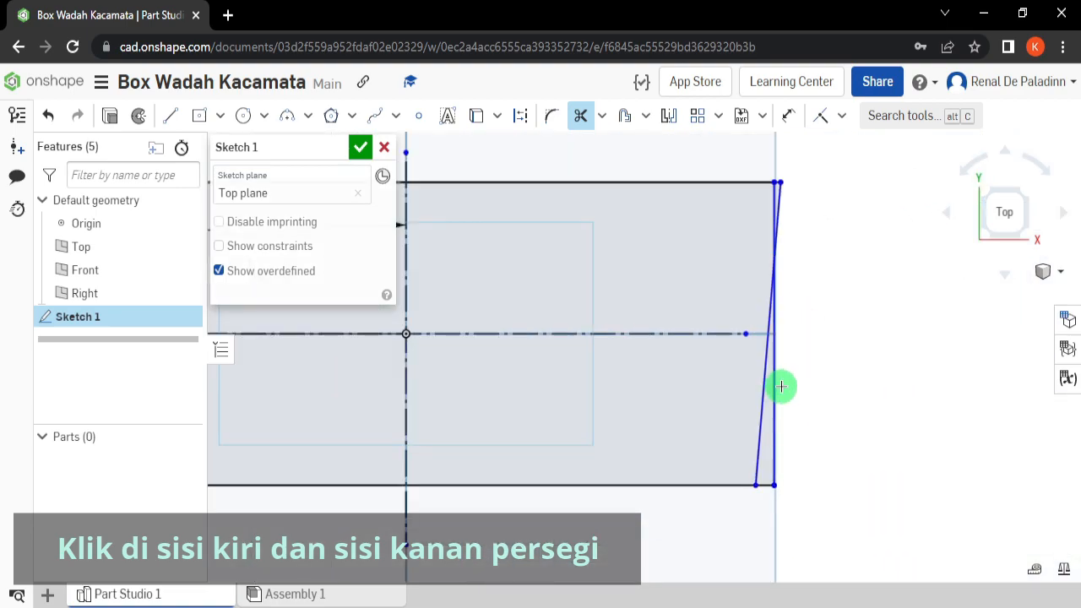
left_click(777, 381)
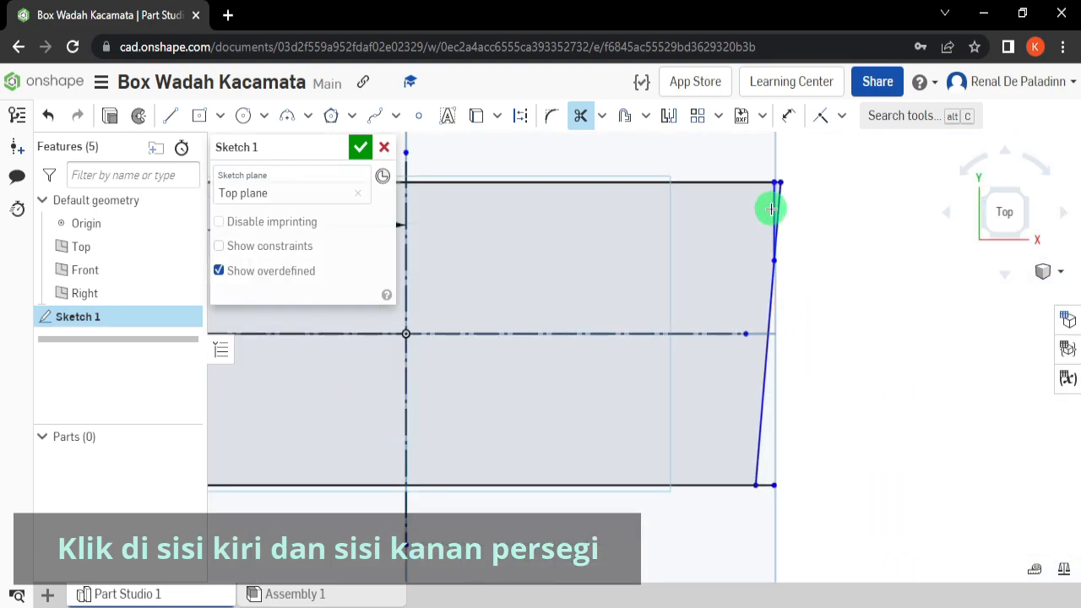
scroll(596, 262, "down", 4)
middle_click_drag(598, 262, 744, 282)
scroll(744, 282, "up", 1)
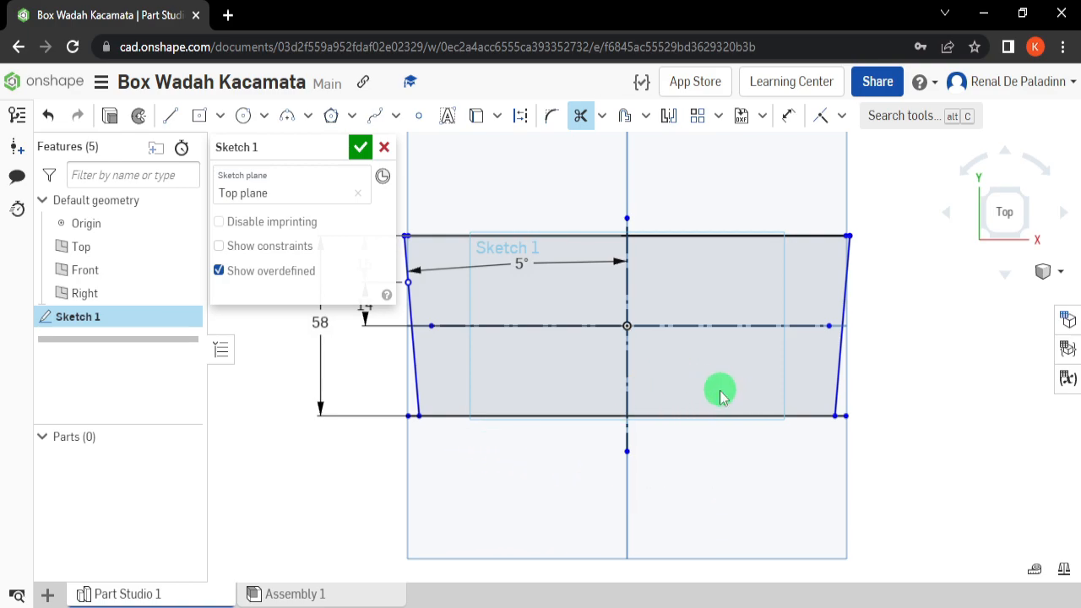
key("Escape")
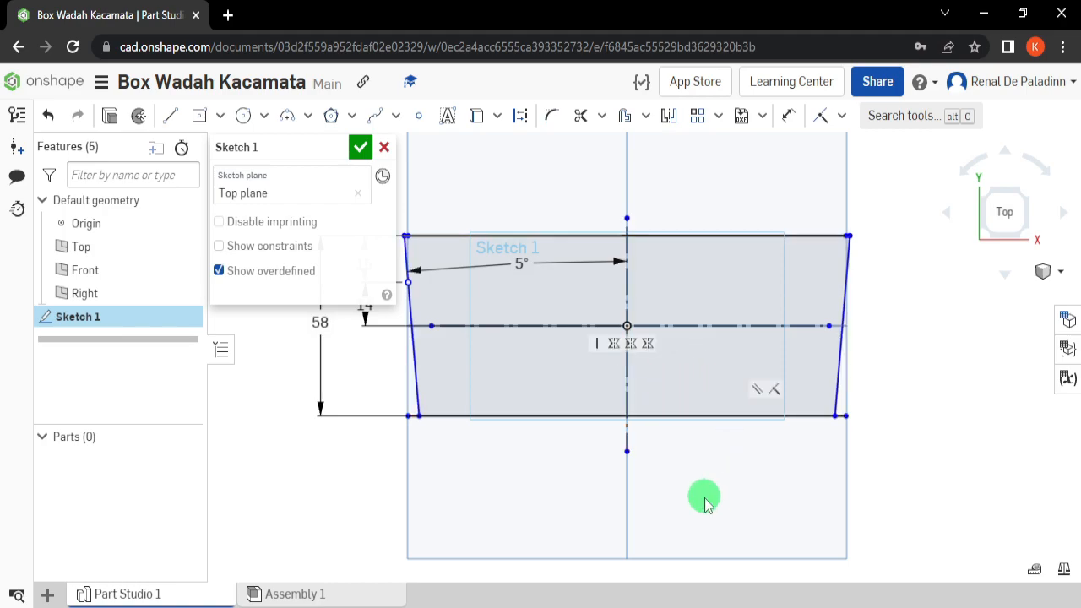
left_click(361, 150)
Extrude the sketch's closed region between the slanted sides as a new solid
right_click_drag(448, 417, 456, 439)
left_click(185, 117)
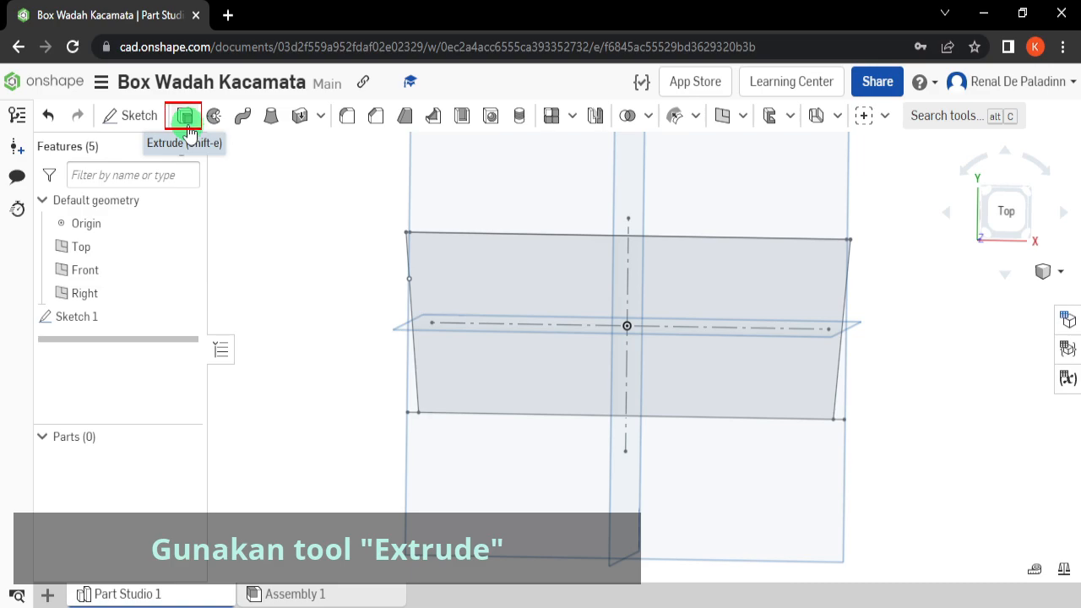
left_click(186, 117)
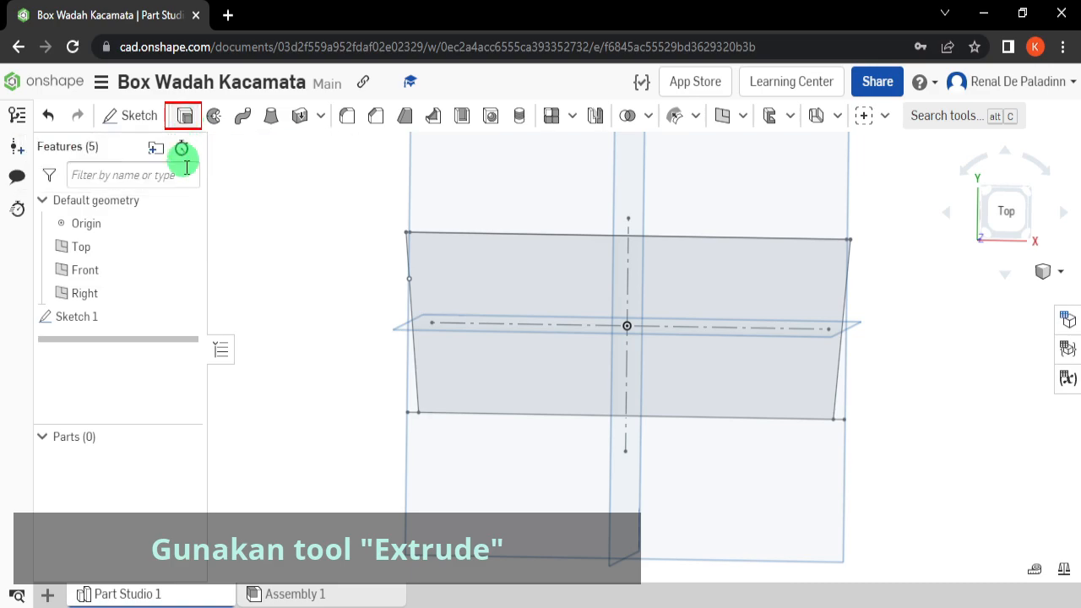
left_click(485, 292)
mouse_move(491, 335)
right_mouse_down()
mouse_move(533, 318)
mouse_move(460, 368)
mouse_move(442, 367)
mouse_move(432, 418)
right_mouse_up()
scroll(459, 369, "up", 3)
scroll(431, 390, "up", 8)
scroll(514, 398, "up", 5)
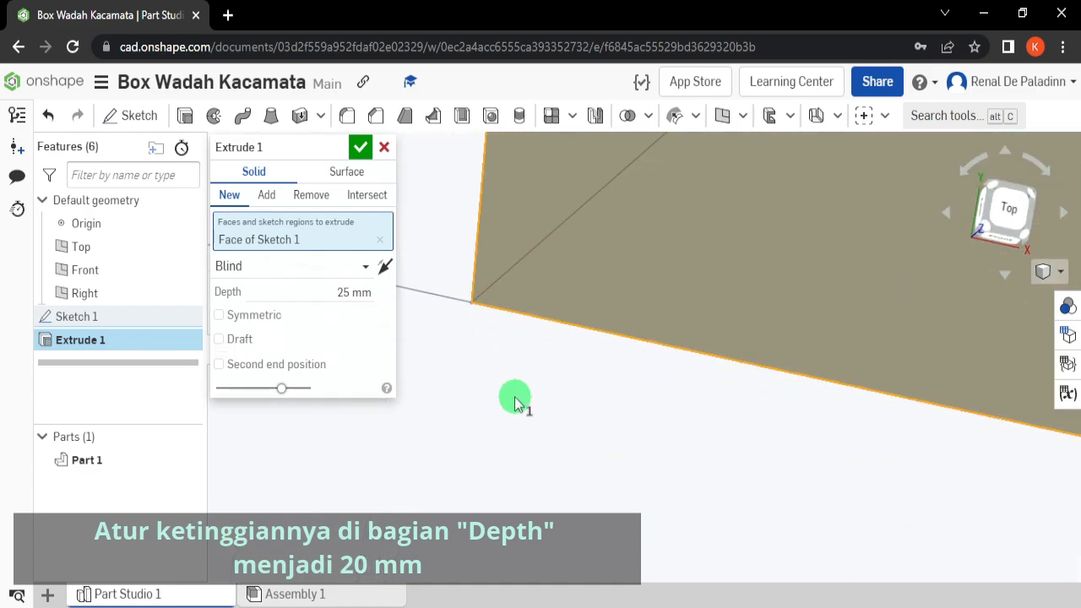
scroll(514, 397, "down", 3)
scroll(516, 397, "down", 8)
scroll(541, 182, "up", 6)
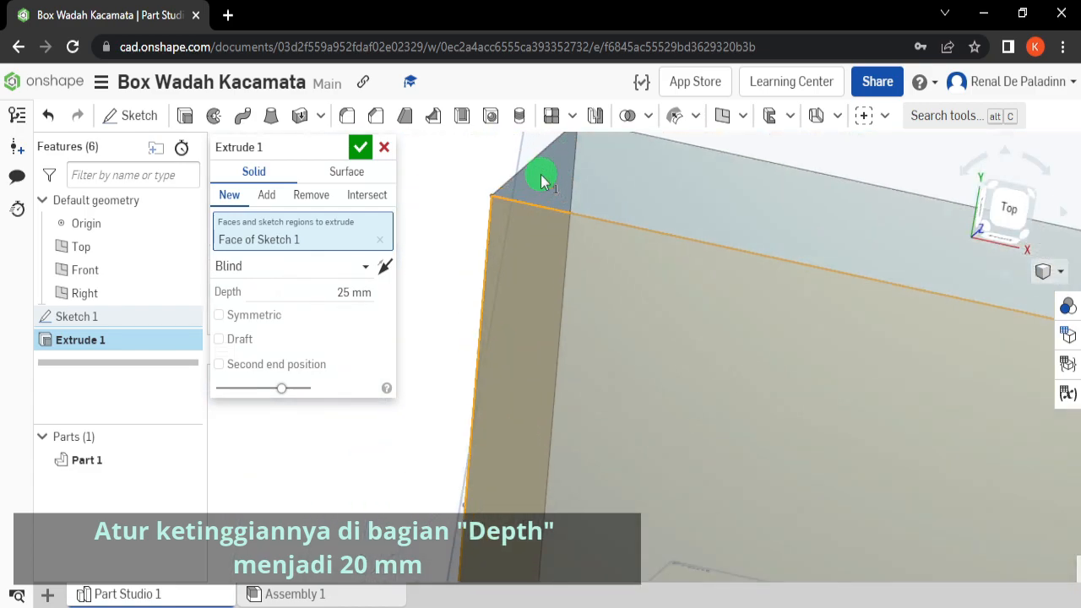
scroll(534, 240, "up", 2)
scroll(534, 240, "down", 8)
mouse_move(620, 318)
right_mouse_down()
mouse_move(596, 315)
mouse_move(605, 311)
right_mouse_up()
Set the extrusion's blind depth to 20 mm and accept the feature
left_click(340, 292)
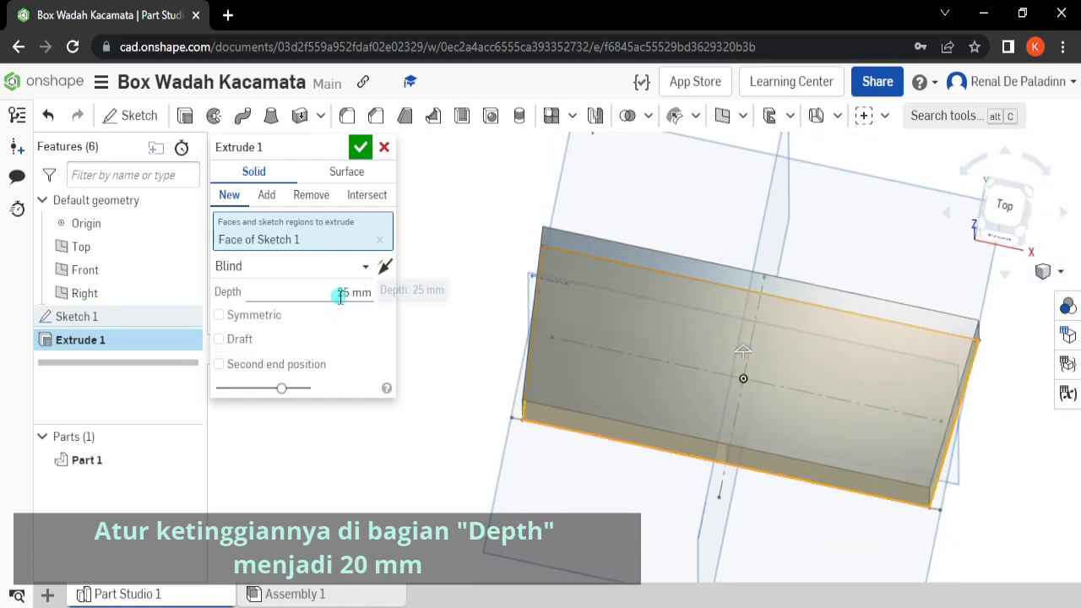
type("20")
key("Return")
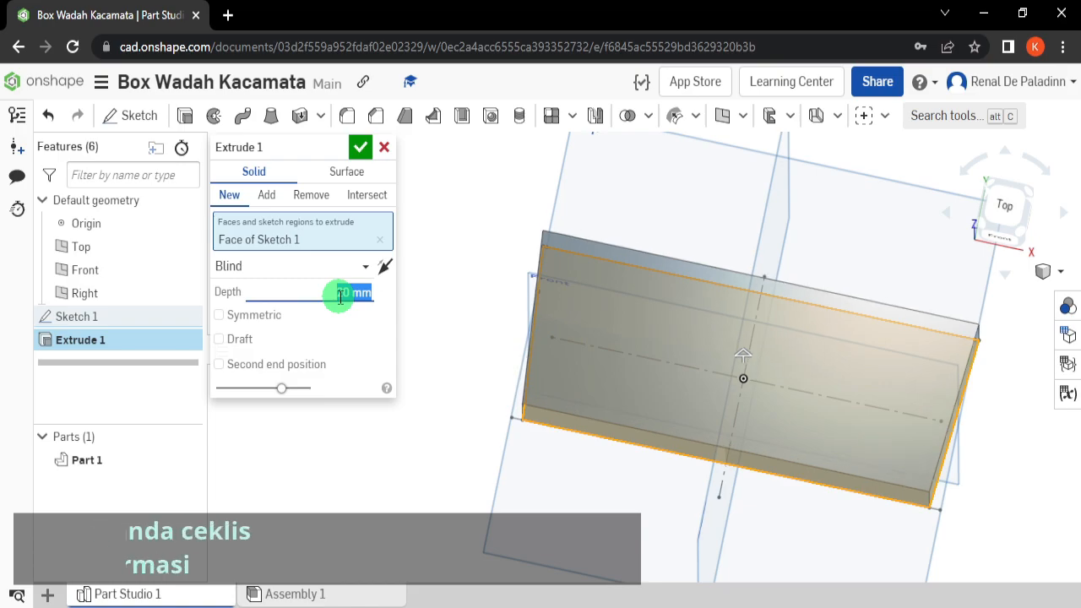
left_click(981, 233)
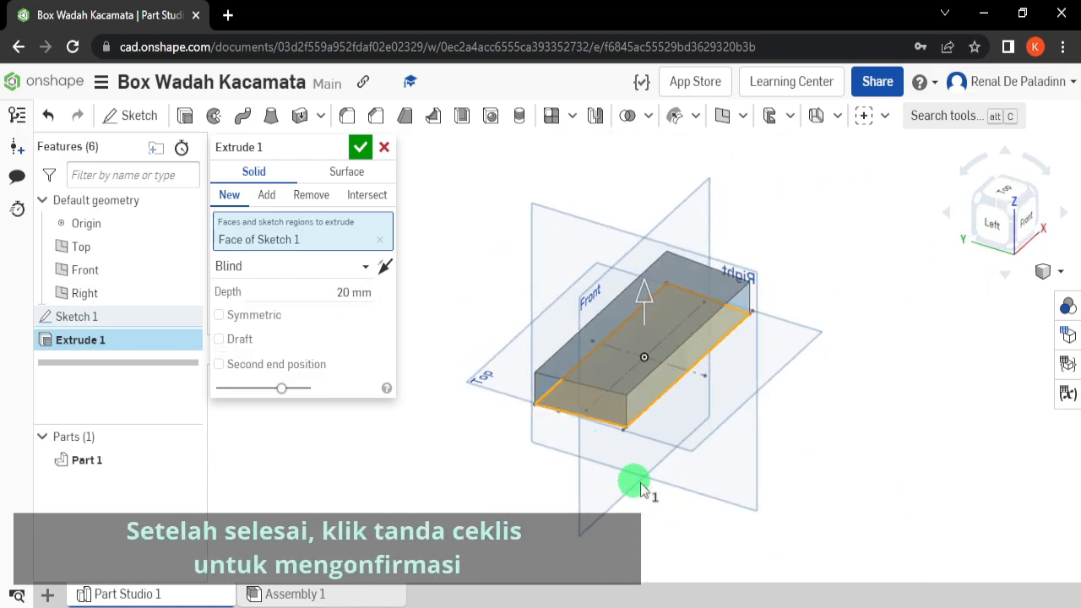
left_click(363, 151)
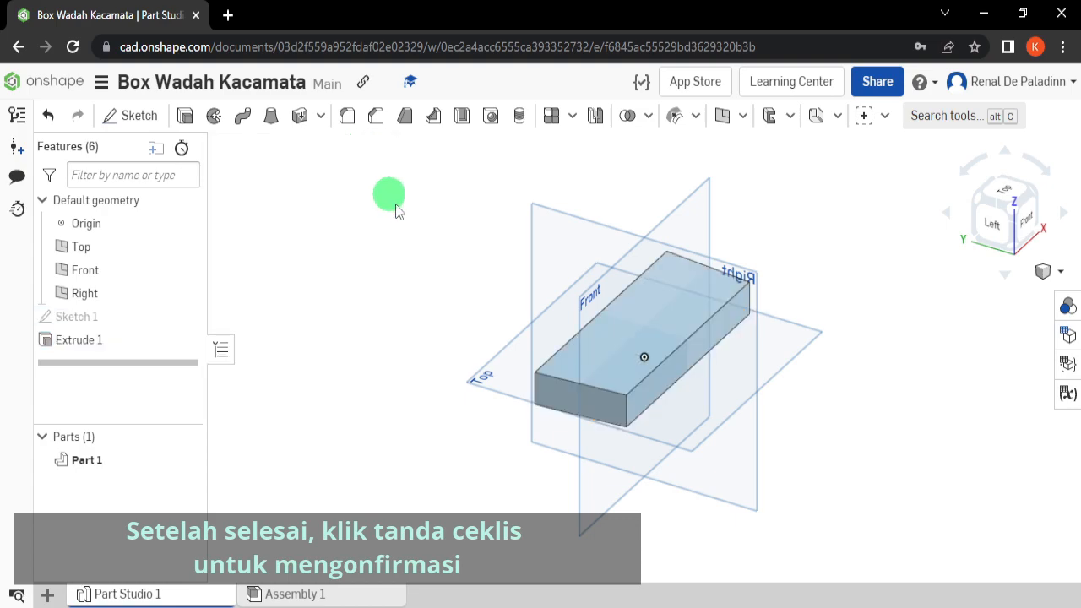
Examine the extruded block from several angles and return to an isometric view
scroll(656, 379, "up", 5)
right_click_drag(657, 379, 728, 411)
scroll(598, 413, "up", 4)
right_click_drag(596, 413, 548, 397)
scroll(663, 381, "down", 5)
right_click_drag(664, 381, 737, 427)
scroll(873, 311, "up", 4)
scroll(737, 426, "down", 2)
left_click(999, 229)
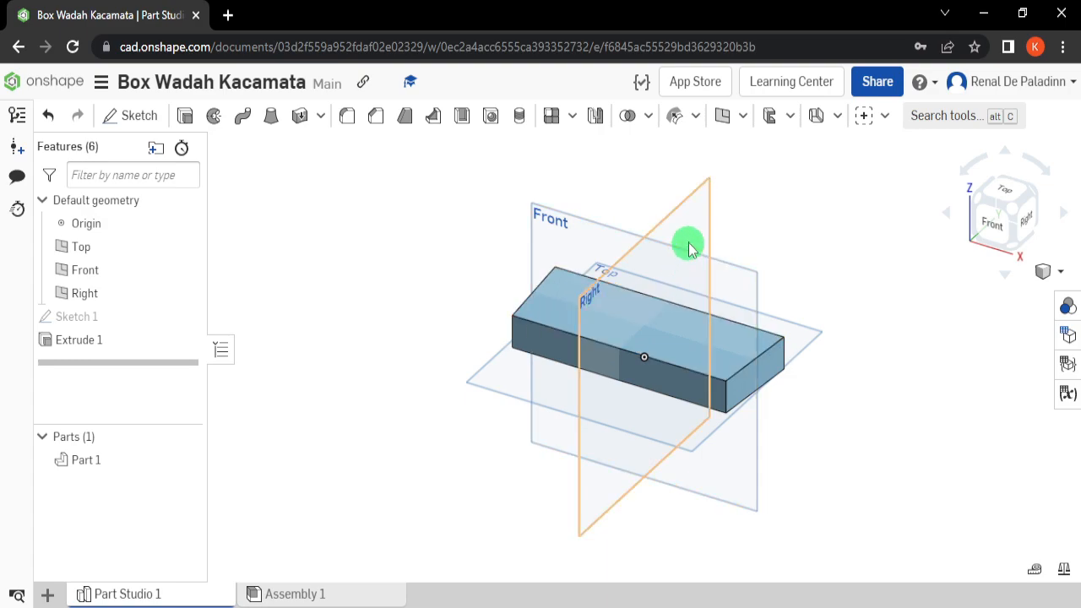
Create a construction plane of type Offset that references the extruded block's back face
left_click(742, 117)
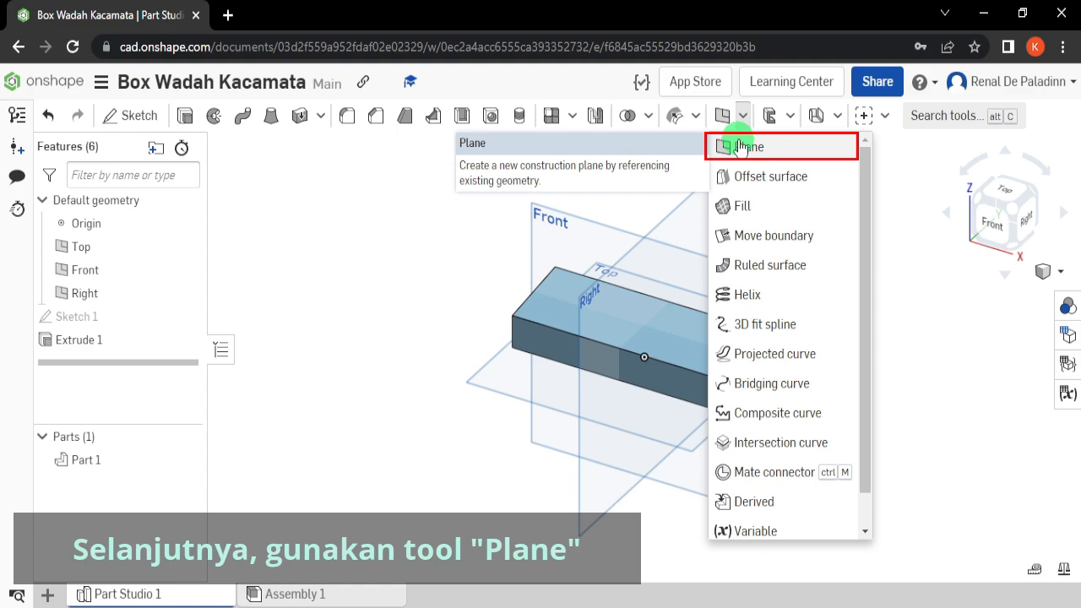
left_click(738, 146)
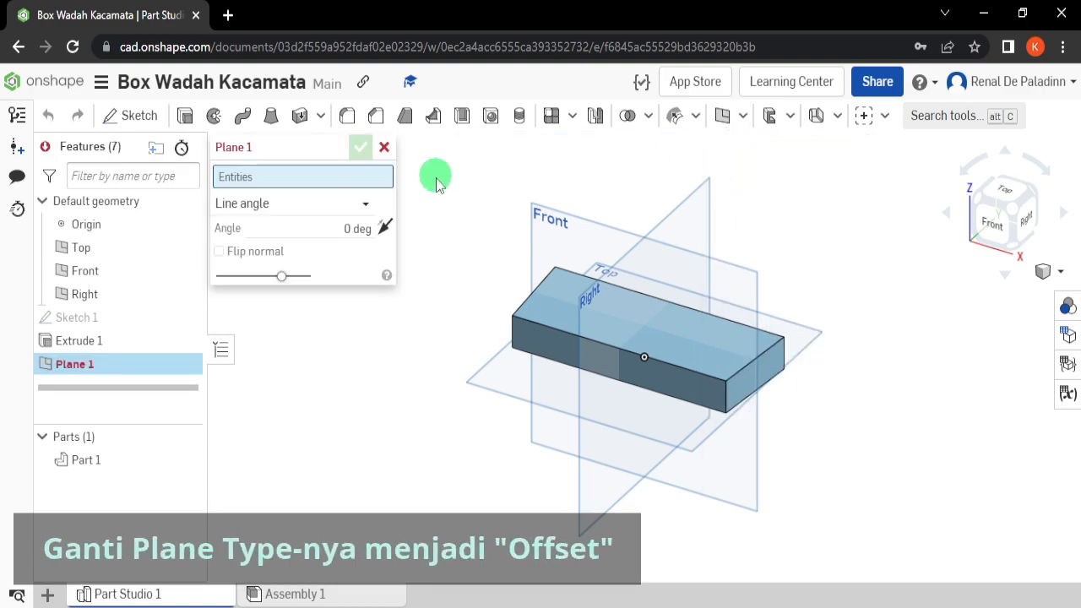
left_click(325, 203)
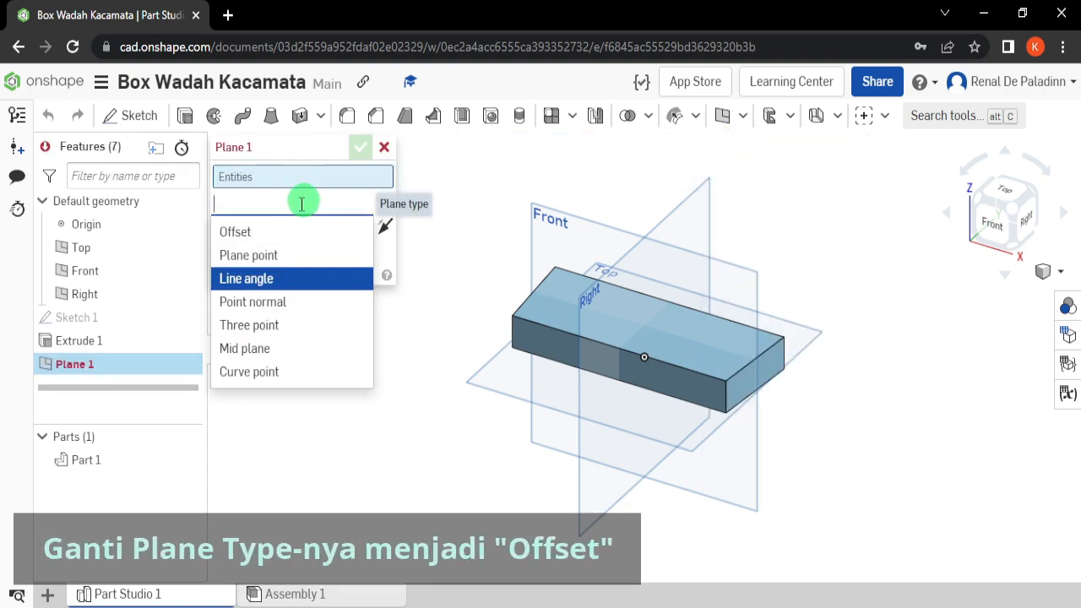
left_click(280, 242)
right_click_drag(563, 241, 584, 281)
scroll(583, 251, "up", 1)
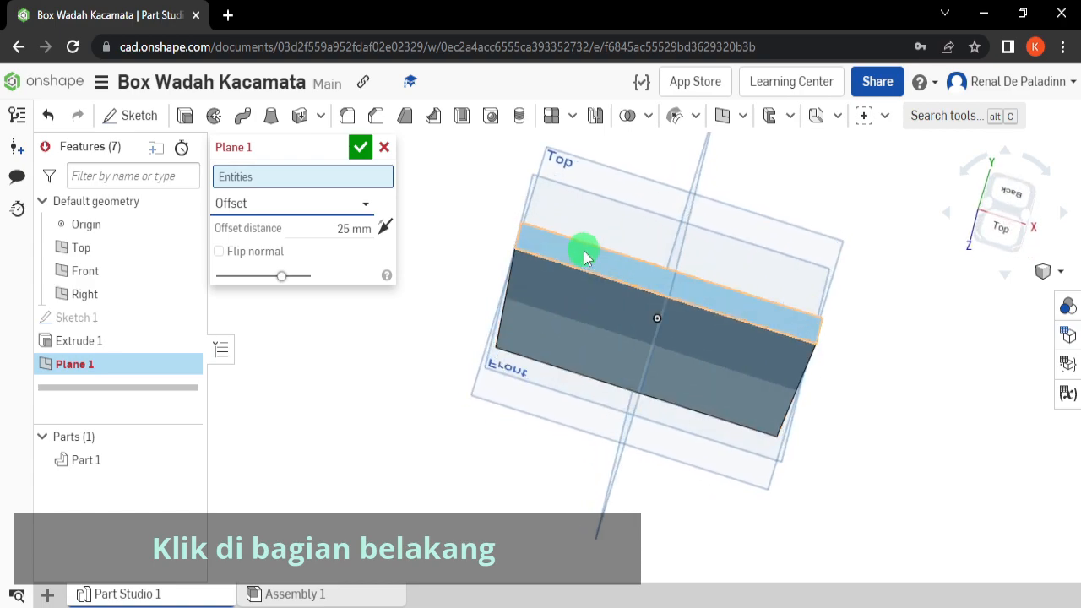
scroll(582, 253, "up", 2)
left_click(593, 260)
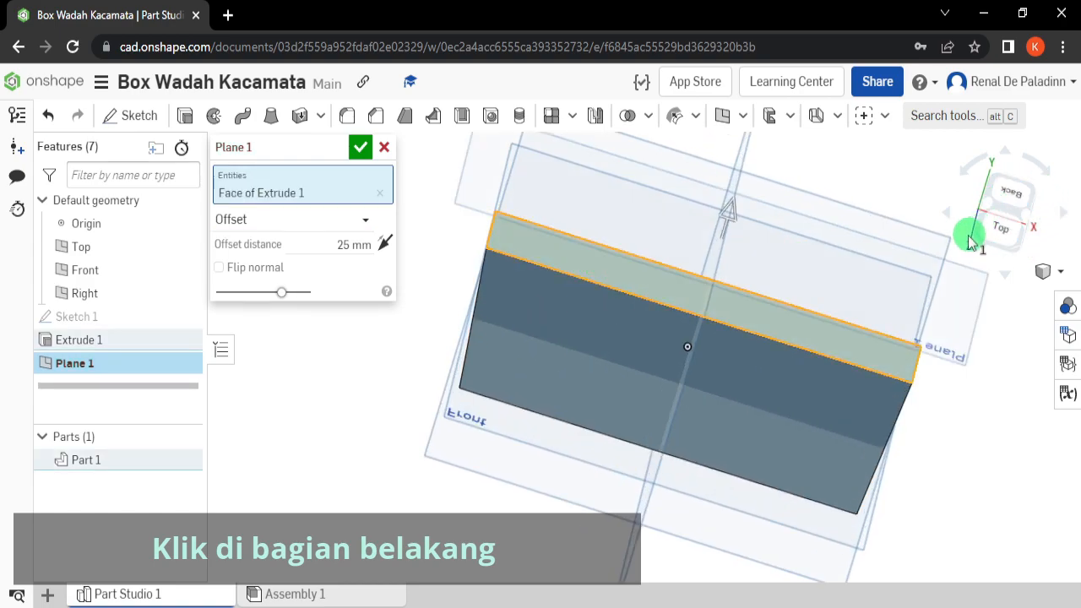
Set the plane's offset distance to 1.5 mm and accept the plane
left_click(973, 243)
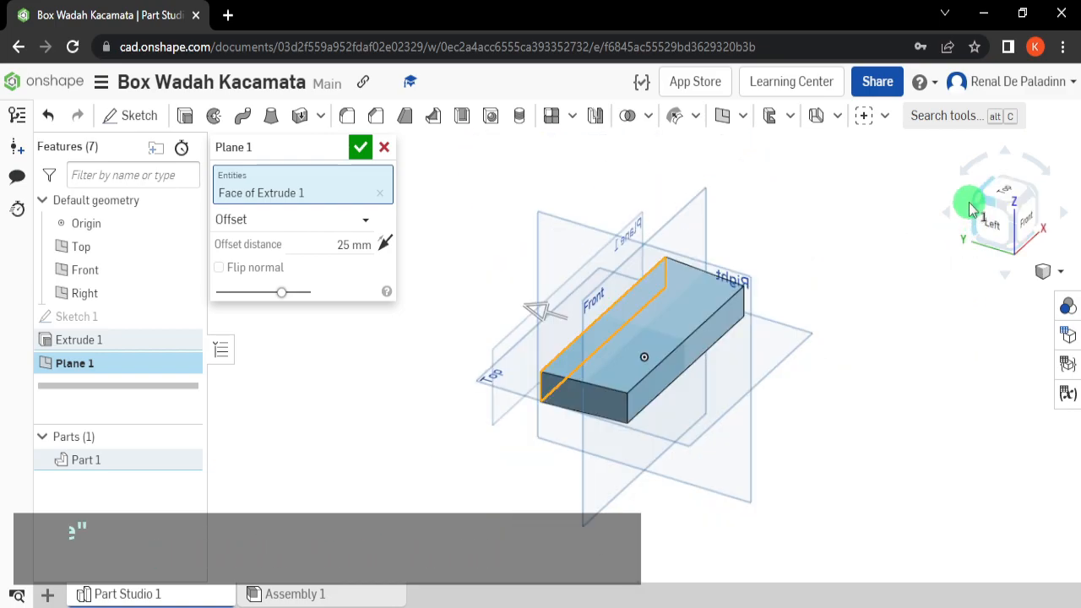
left_click(972, 203)
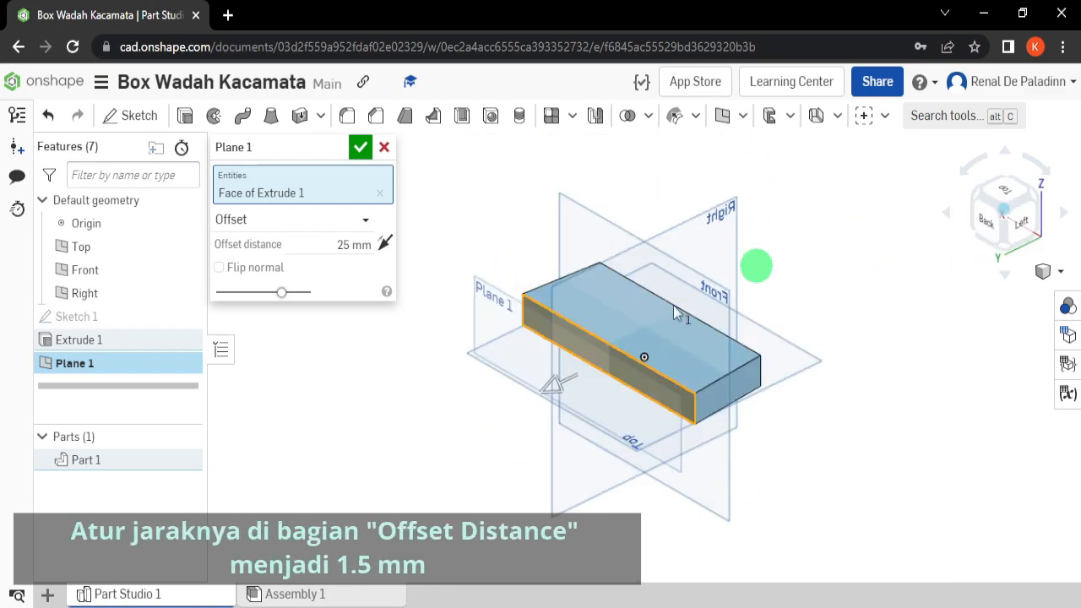
left_click(1040, 194)
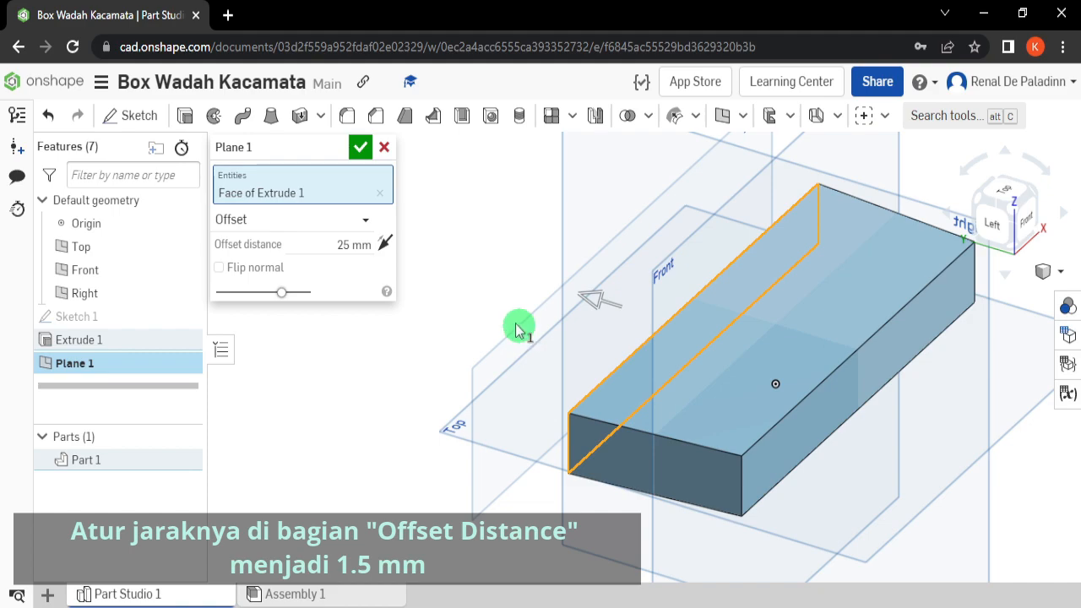
left_click(321, 244)
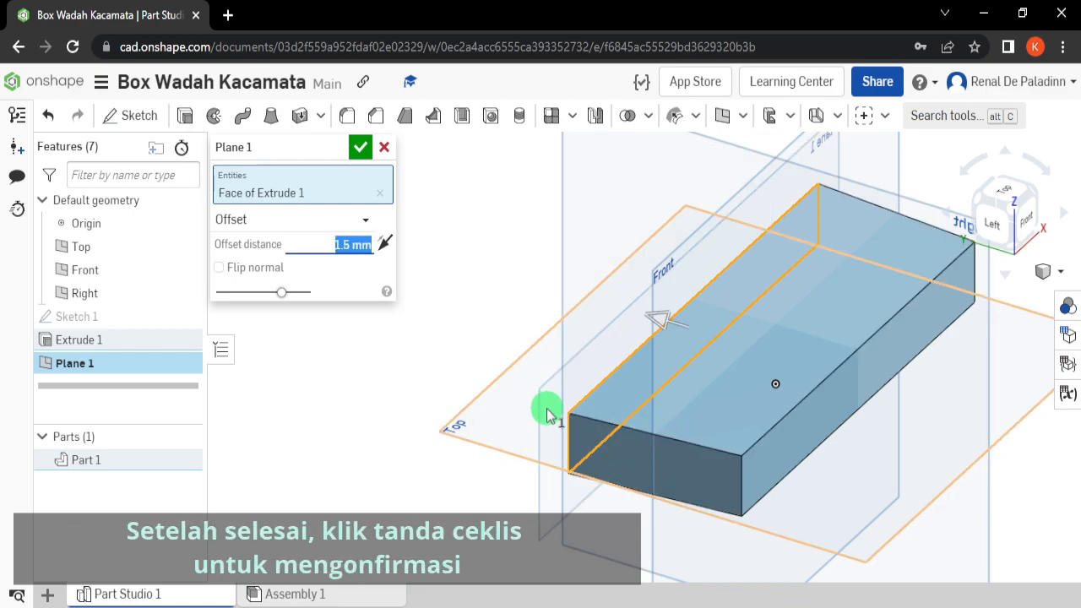
right_click_drag(545, 406, 570, 385)
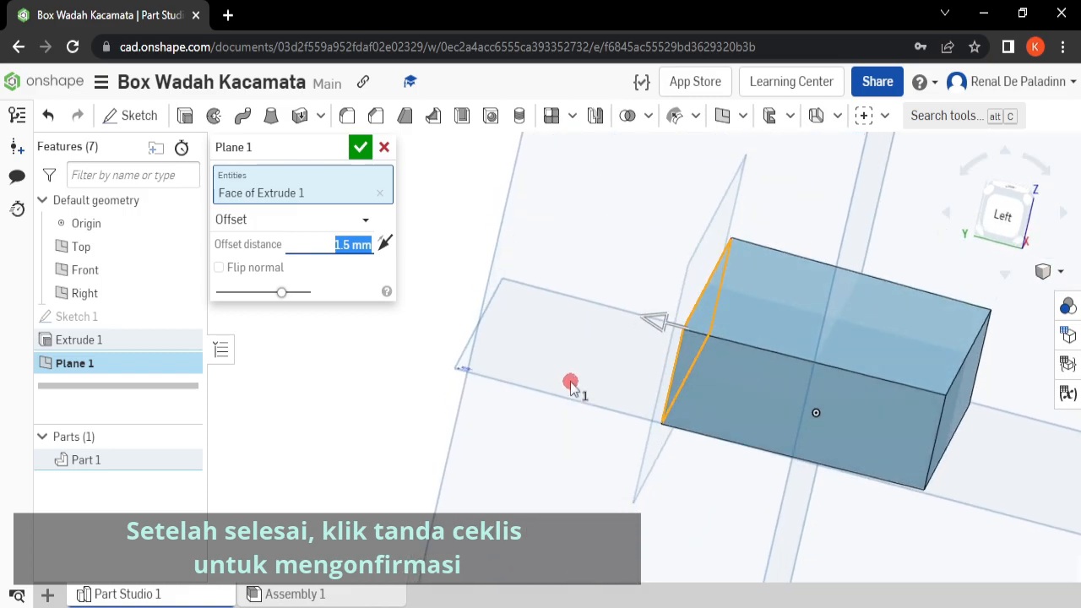
left_click(361, 148)
Set up a part mirror that creates a new part, with the extruded block as the entity to mirror
right_click_drag(676, 292, 688, 344)
left_click(623, 269)
scroll(709, 342, "down", 5)
left_click(559, 263)
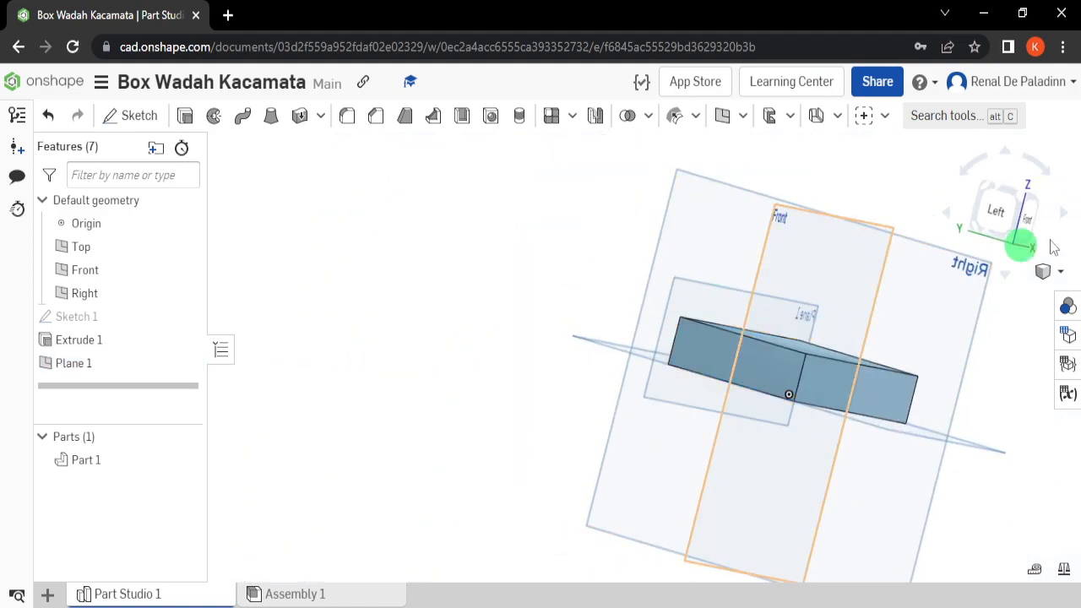
left_click(1024, 211)
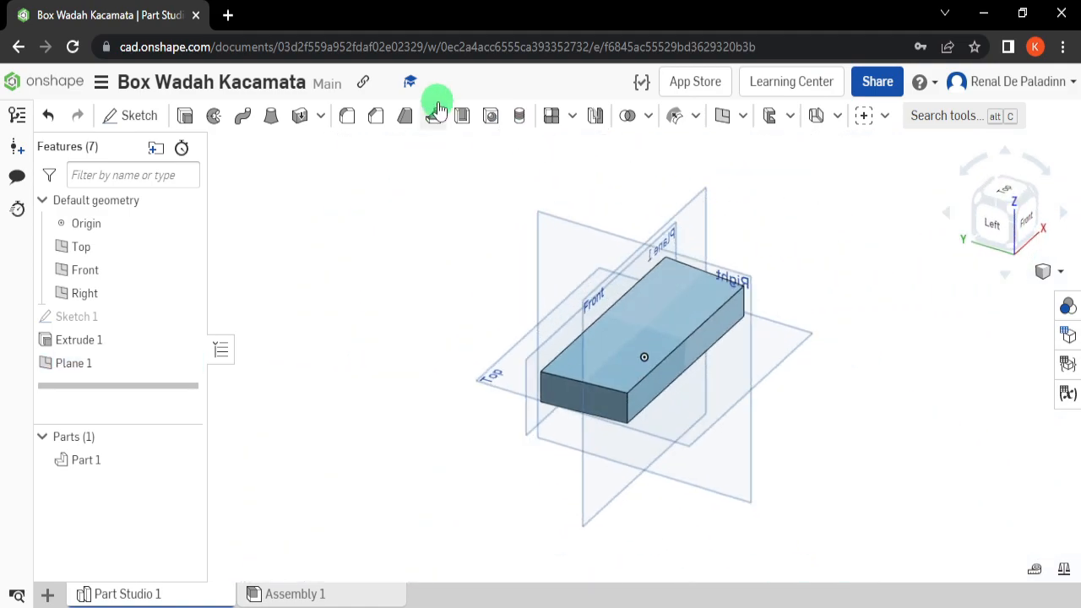
left_click(595, 117)
left_click(240, 196)
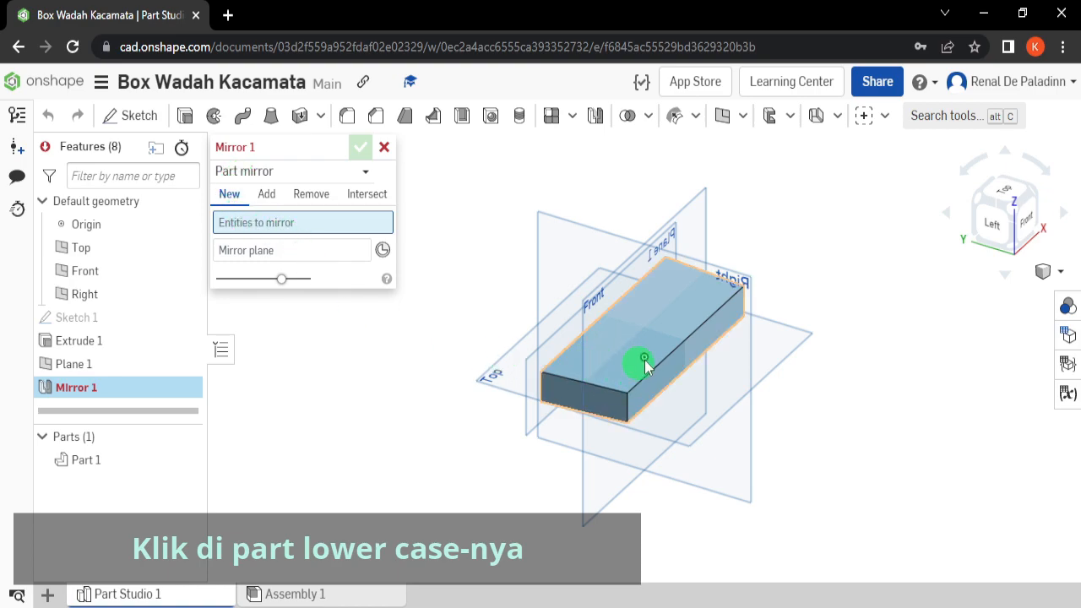
left_click(641, 362)
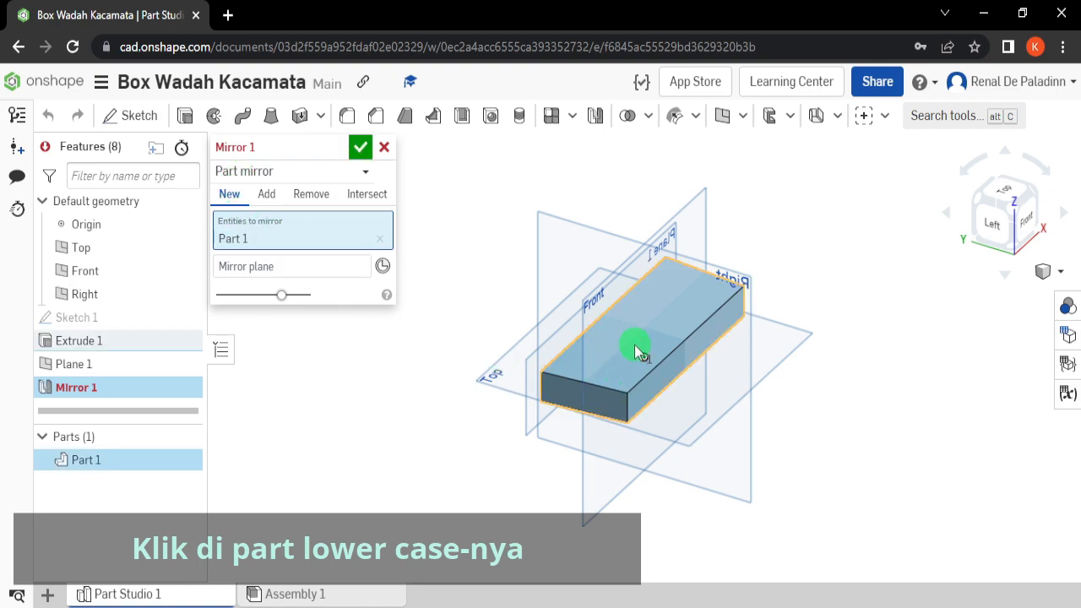
Use the 1.5 mm offset plane behind the block as the mirror plane and accept the mirror
left_click(342, 268)
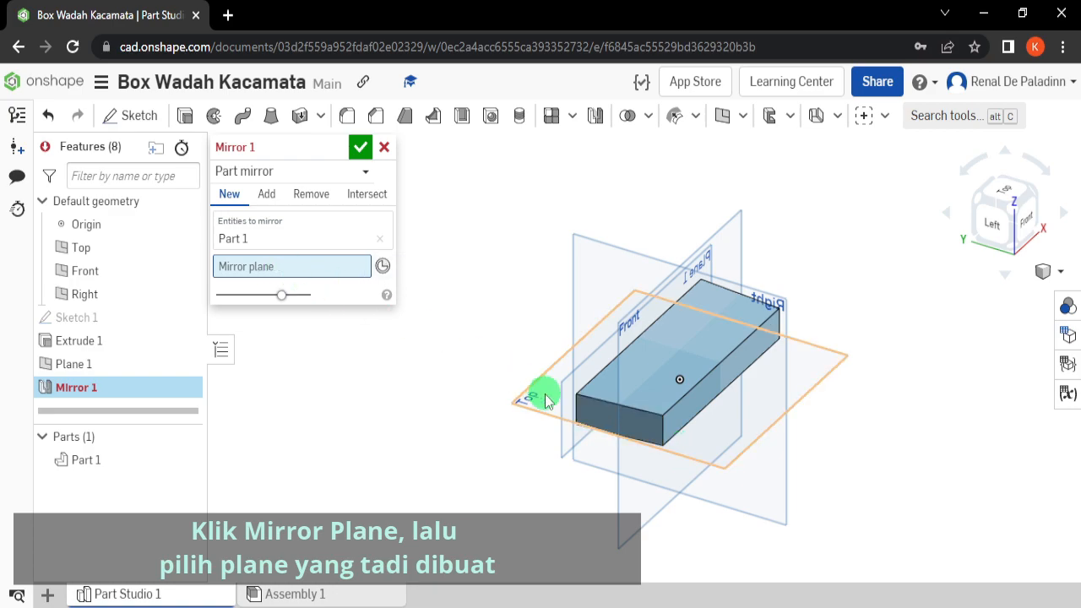
scroll(545, 400, "up", 5)
left_click(544, 345)
mouse_move(545, 345)
right_mouse_down()
mouse_move(591, 338)
mouse_move(585, 326)
right_mouse_up()
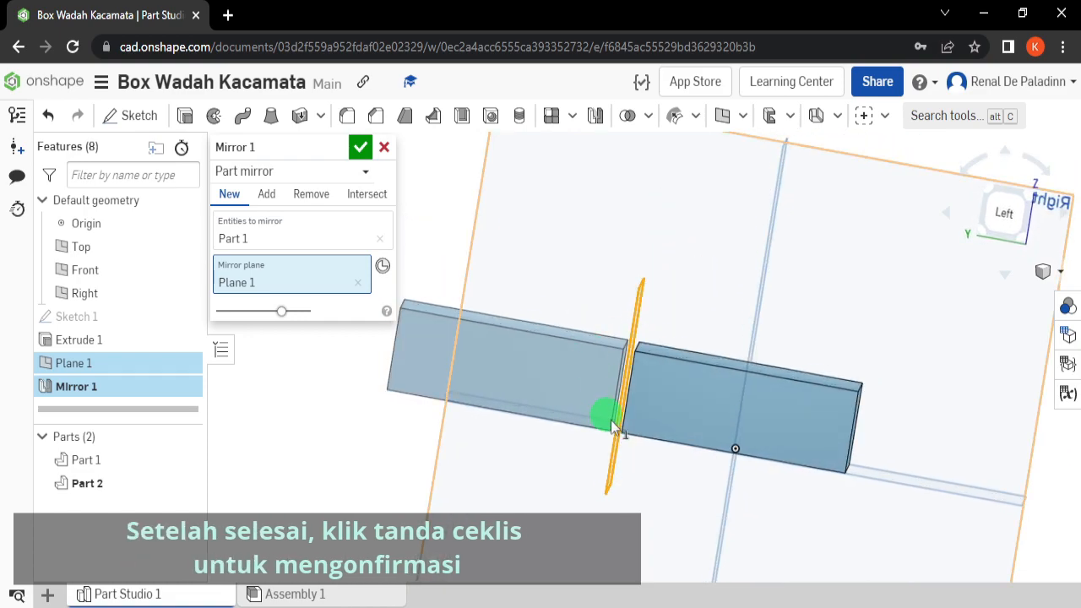
left_click(360, 148)
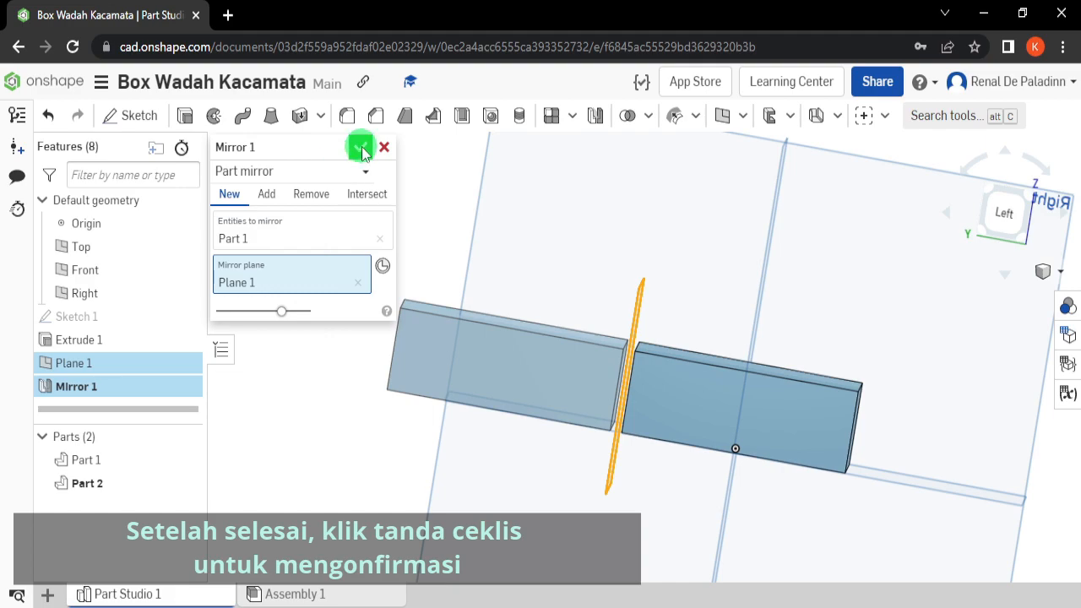
Set up an edge fillet with a circular cross section and a 9 mm radius
left_click(649, 429)
right_click_drag(650, 429, 656, 423)
left_click_drag(1032, 183, 994, 240)
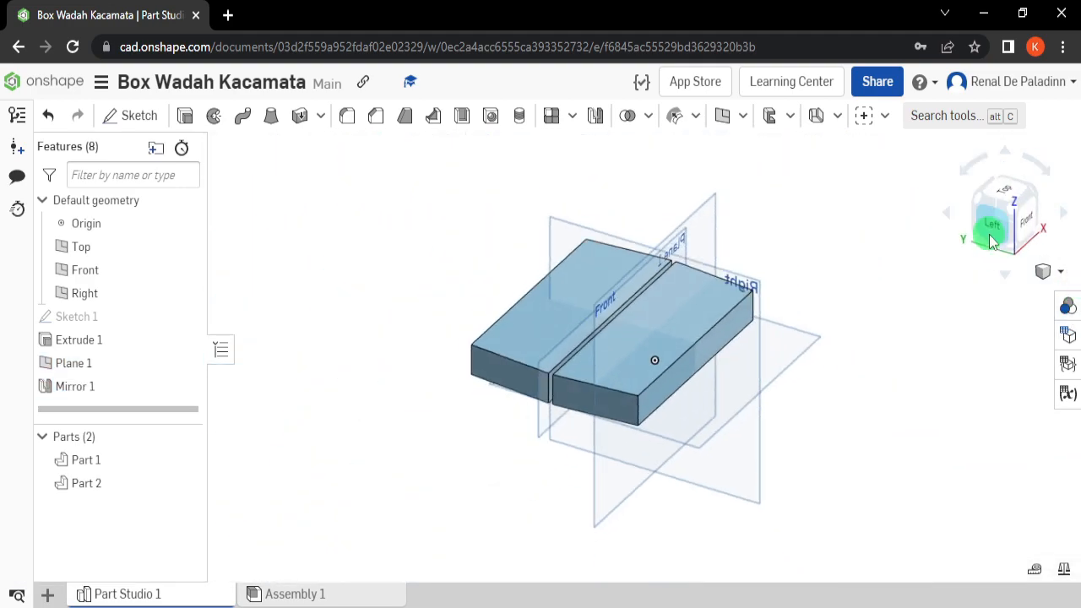
scroll(722, 221, "up", 3)
middle_click_drag(755, 217, 802, 206)
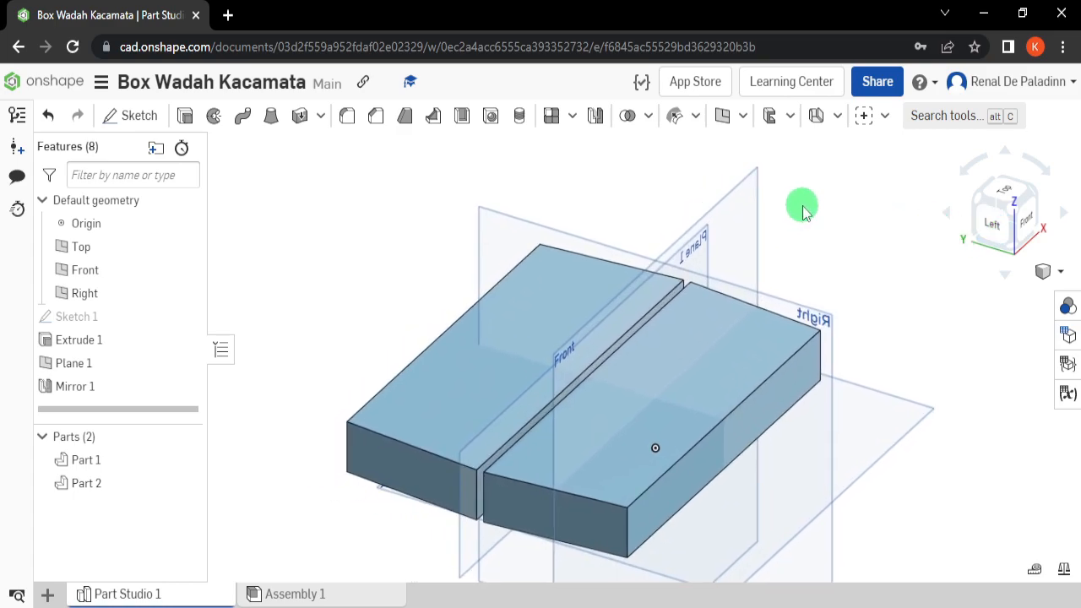
scroll(797, 236, "down", 3)
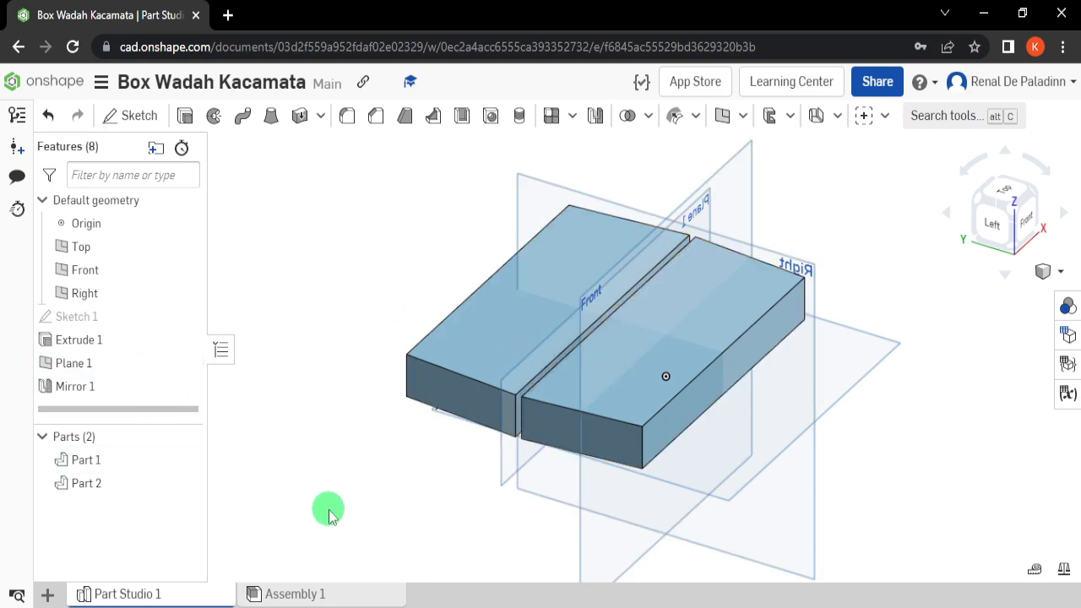
left_click(348, 117)
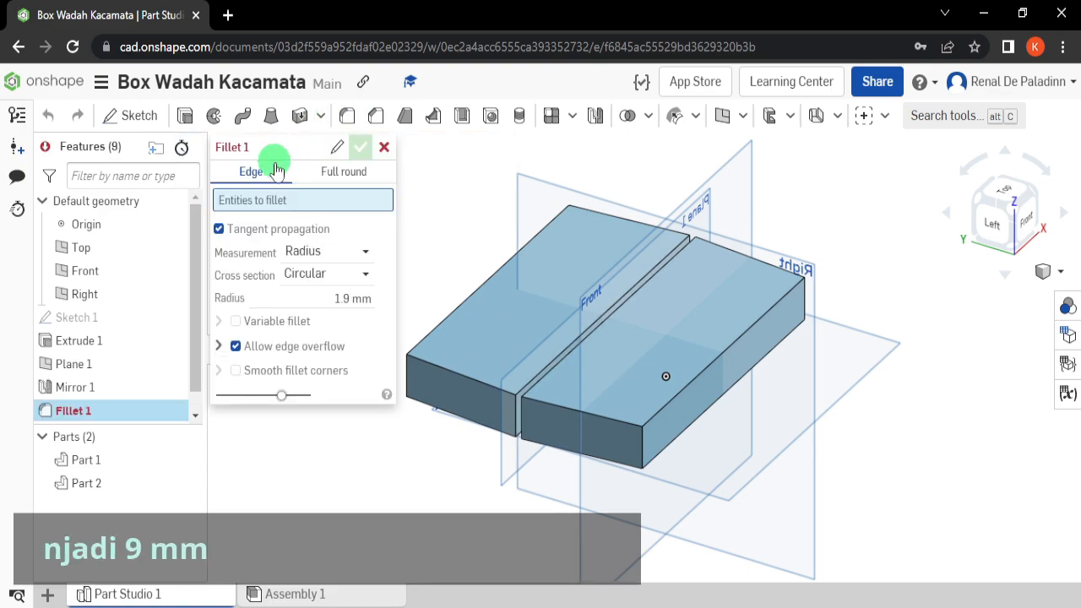
left_click(354, 299)
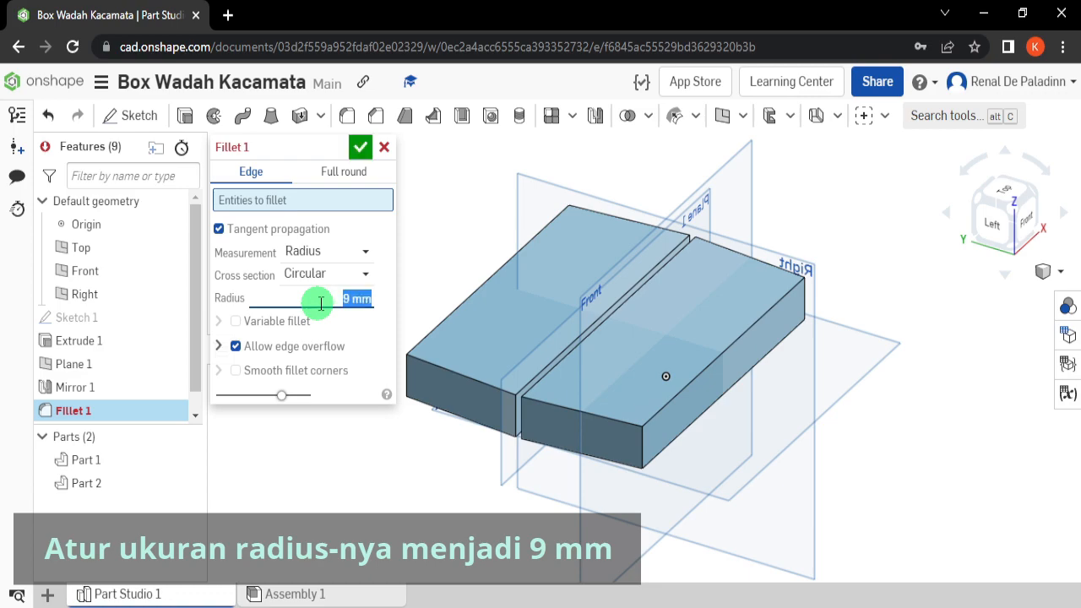
Apply the 9 mm fillet around the bottom face of the original lower case block and accept it
right_click_drag(667, 385, 663, 436)
left_click(1013, 235)
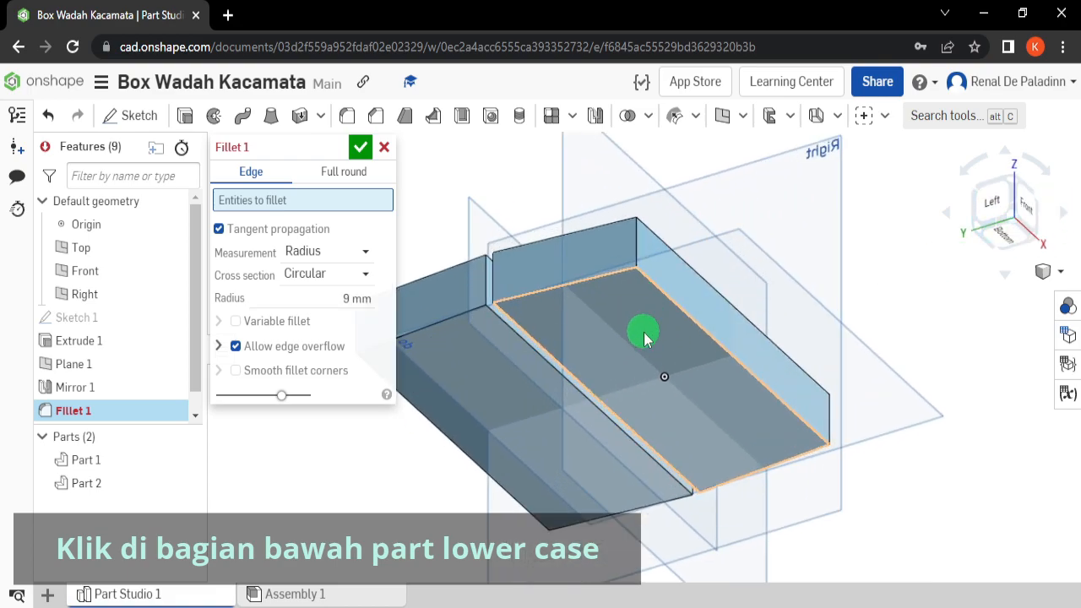
left_click(643, 338)
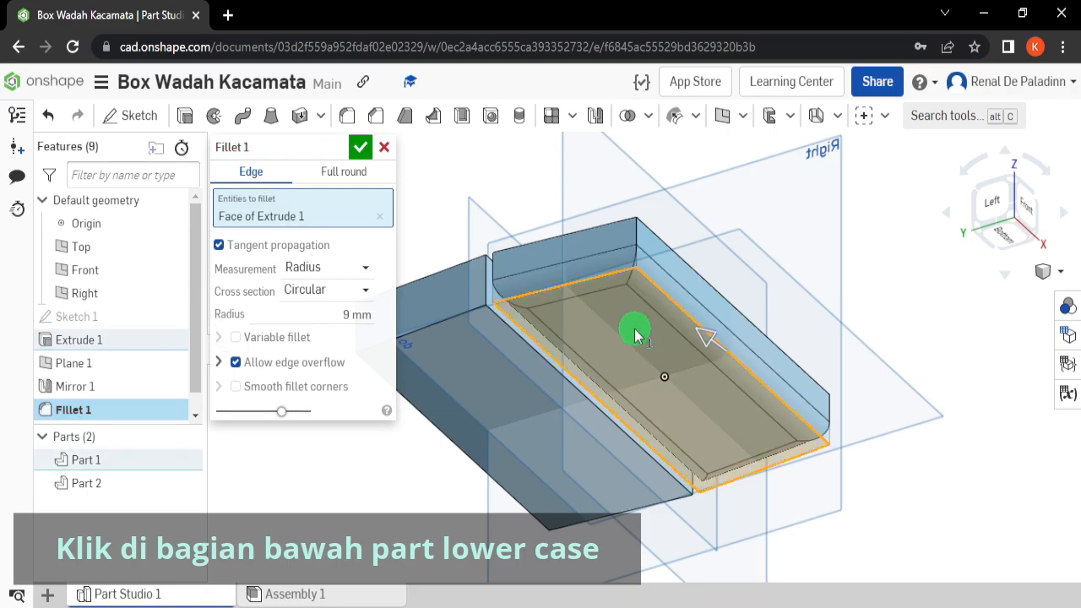
scroll(639, 336, "up", 2)
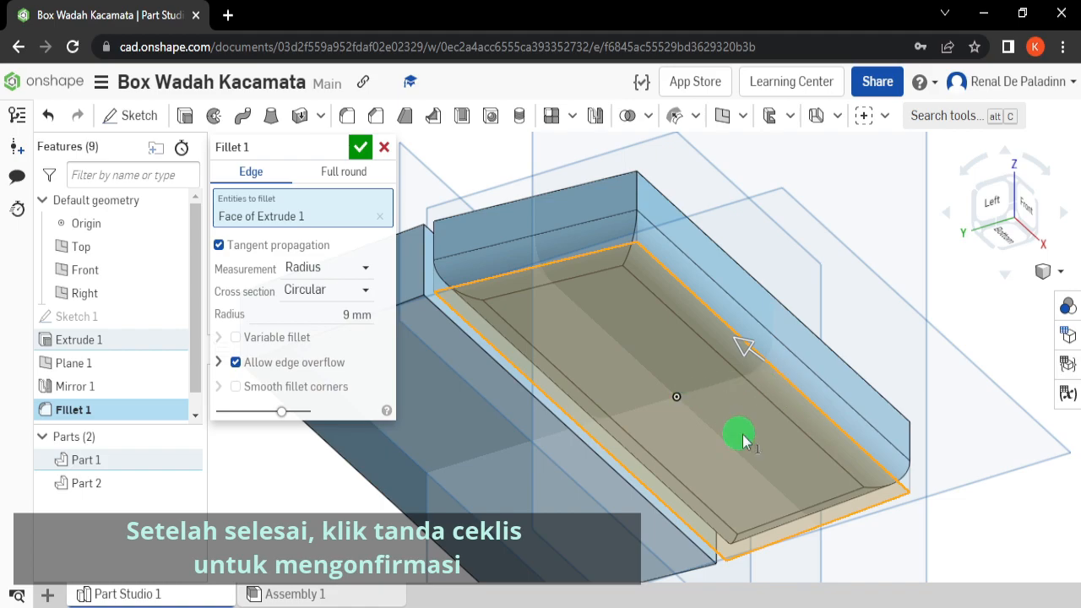
left_click(359, 149)
Set up a second edge fillet with a 15 mm radius
right_click_drag(743, 449, 743, 476)
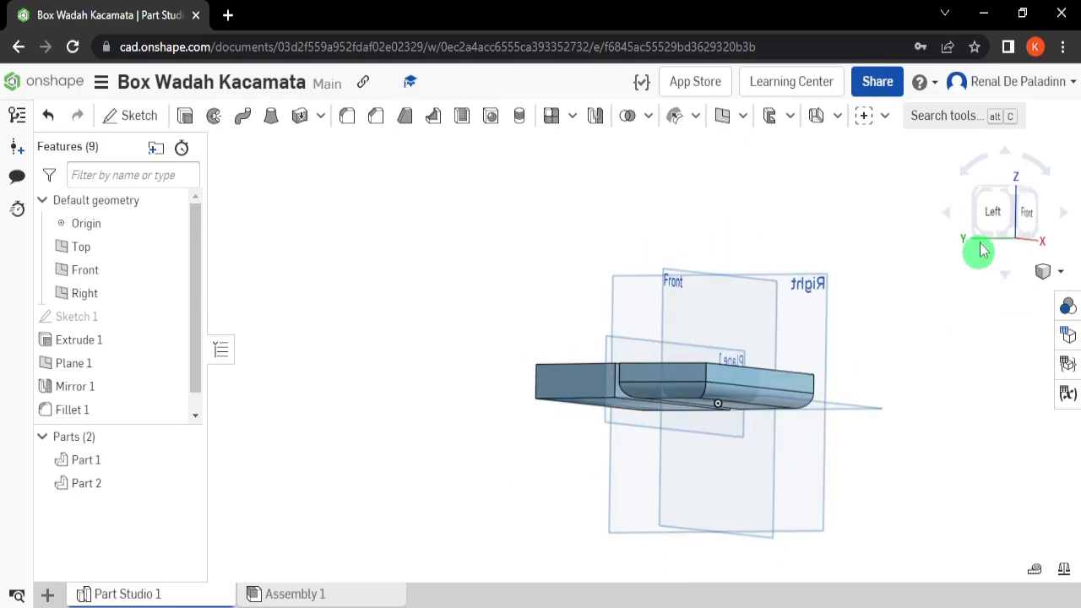
left_click(1001, 194)
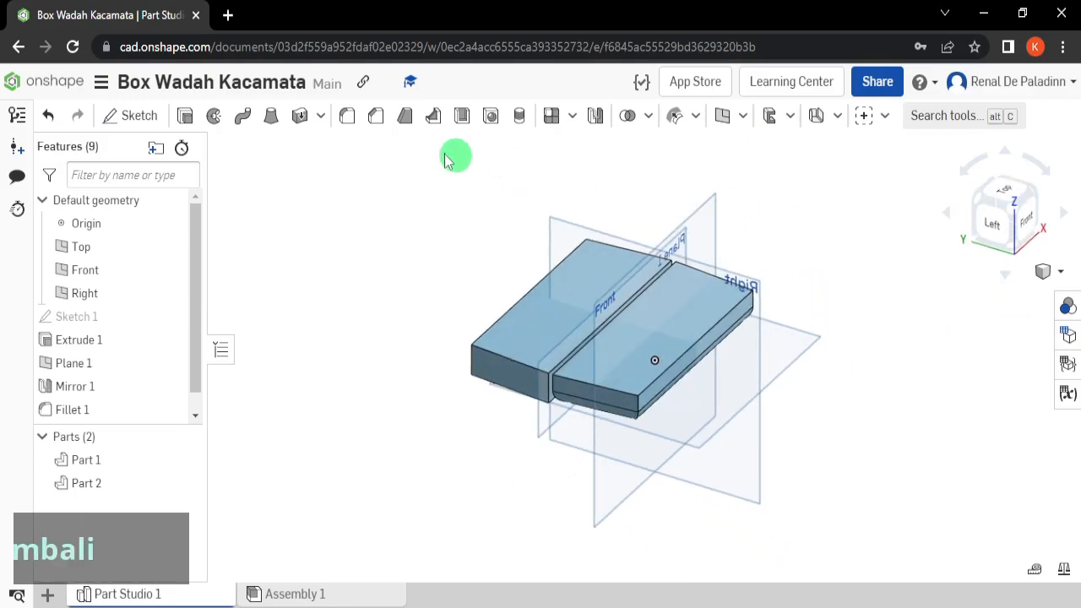
left_click(347, 119)
left_click_drag(364, 299, 336, 300)
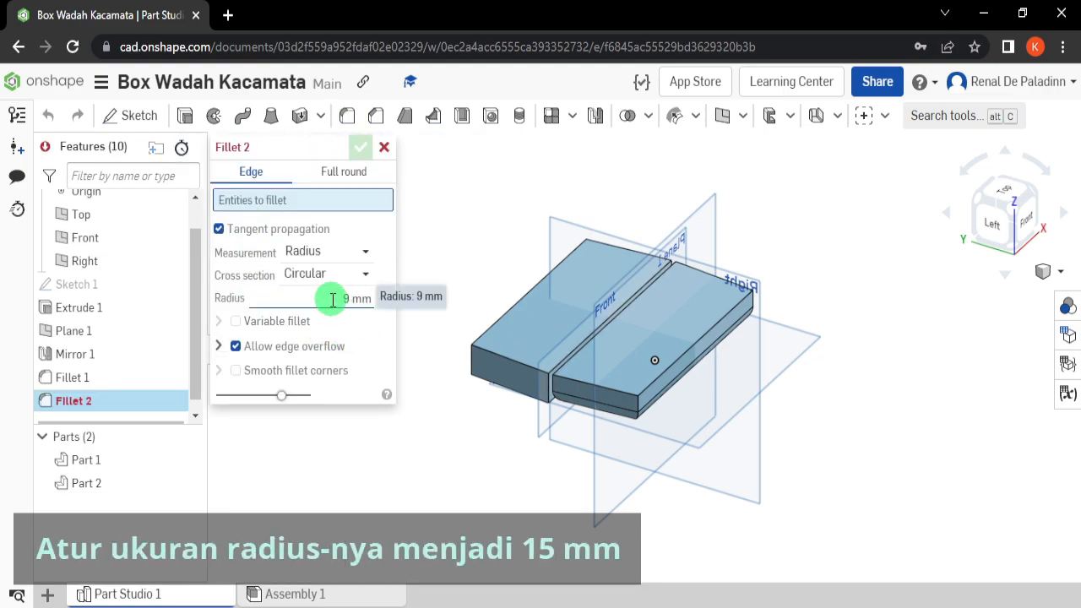
left_click(337, 299)
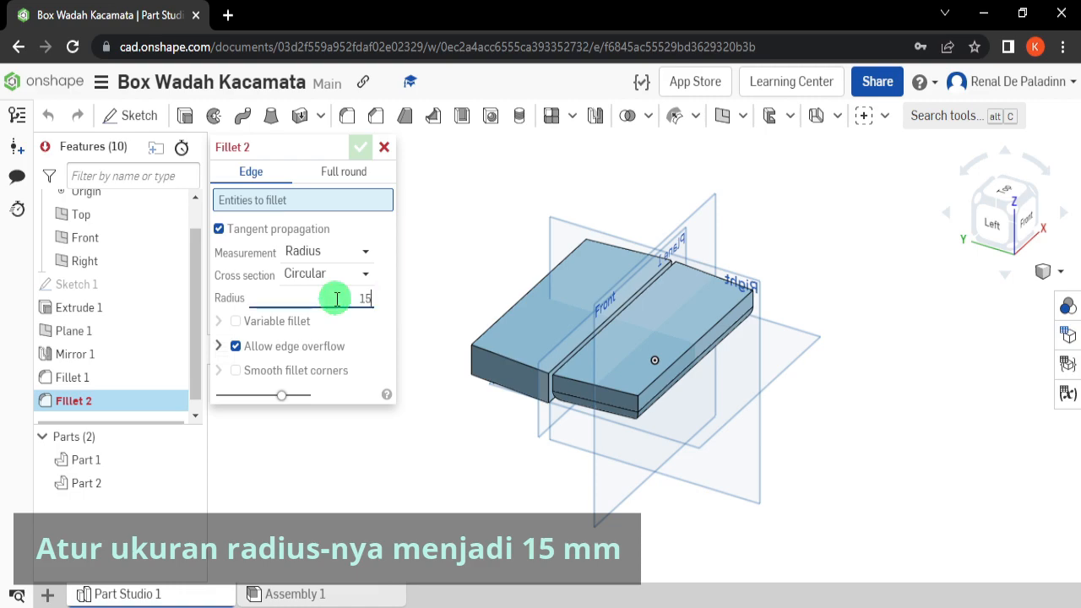
Pick the two rear vertical corner edges of the lower case, beside the mirrored block, for the 15 mm fillet
left_click(1033, 194)
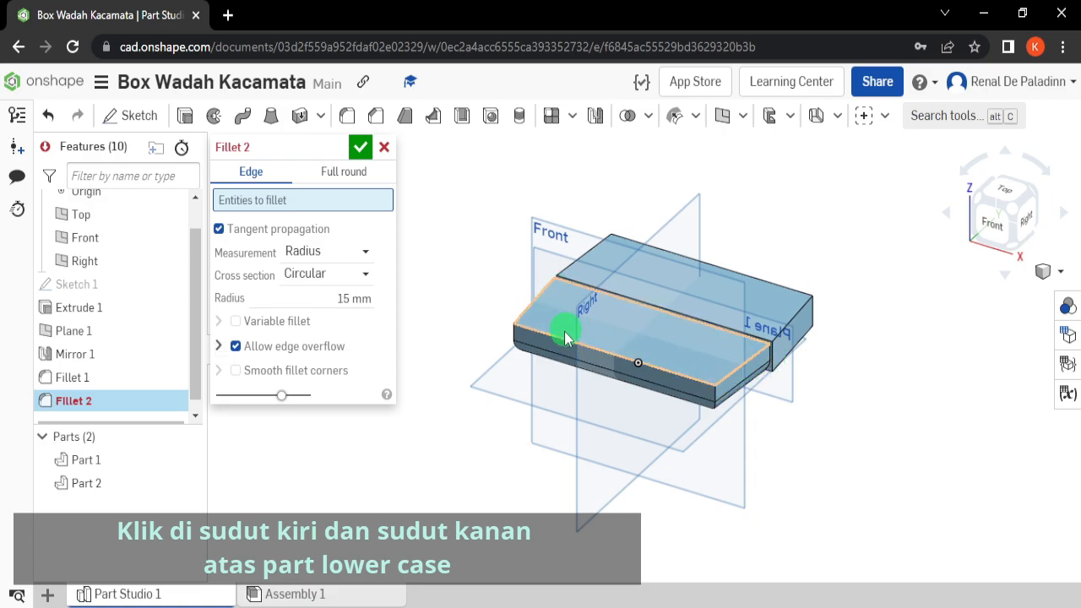
scroll(555, 279, "up", 6)
right_click_drag(553, 279, 571, 404)
left_click(571, 403)
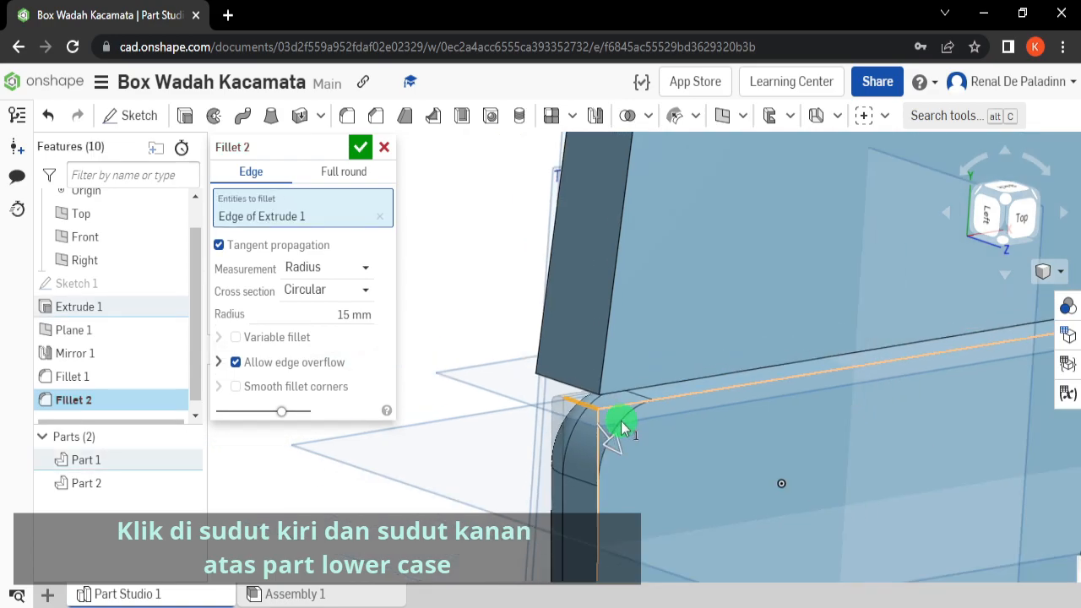
scroll(738, 417, "down", 4)
right_click_drag(738, 417, 685, 414)
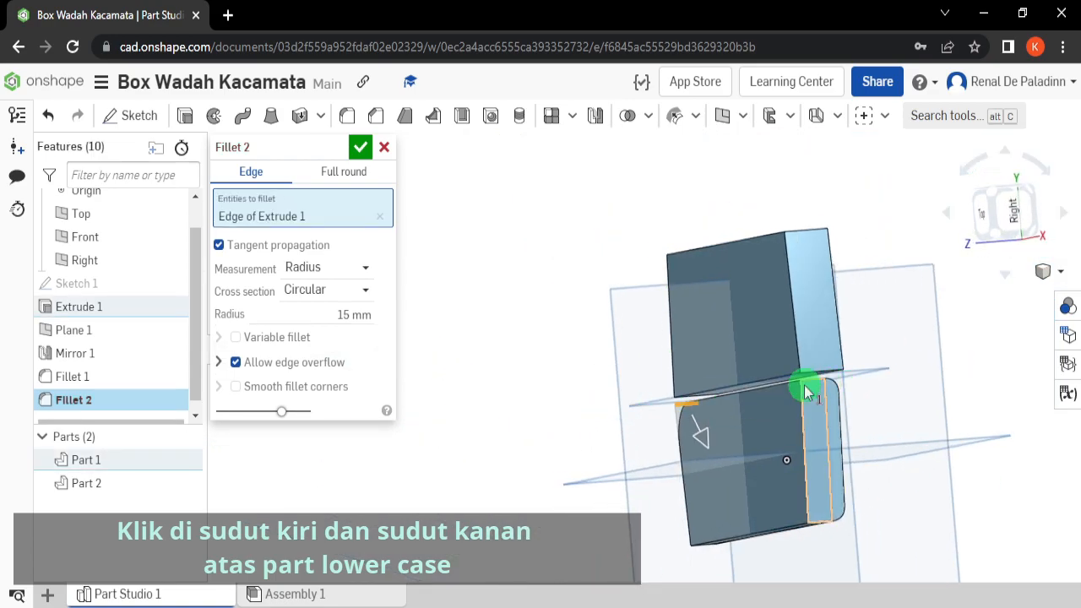
scroll(811, 385, "up", 3)
left_click(813, 382)
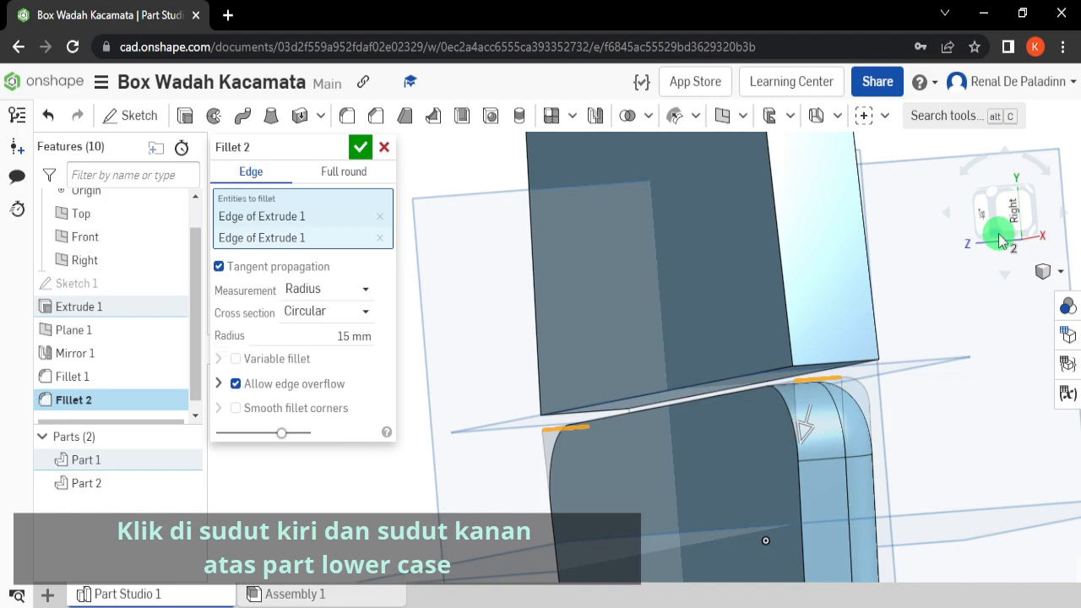
Check the 15 mm corner fillet preview on the lower case and accept the fillet
left_click(999, 241)
left_click(976, 206)
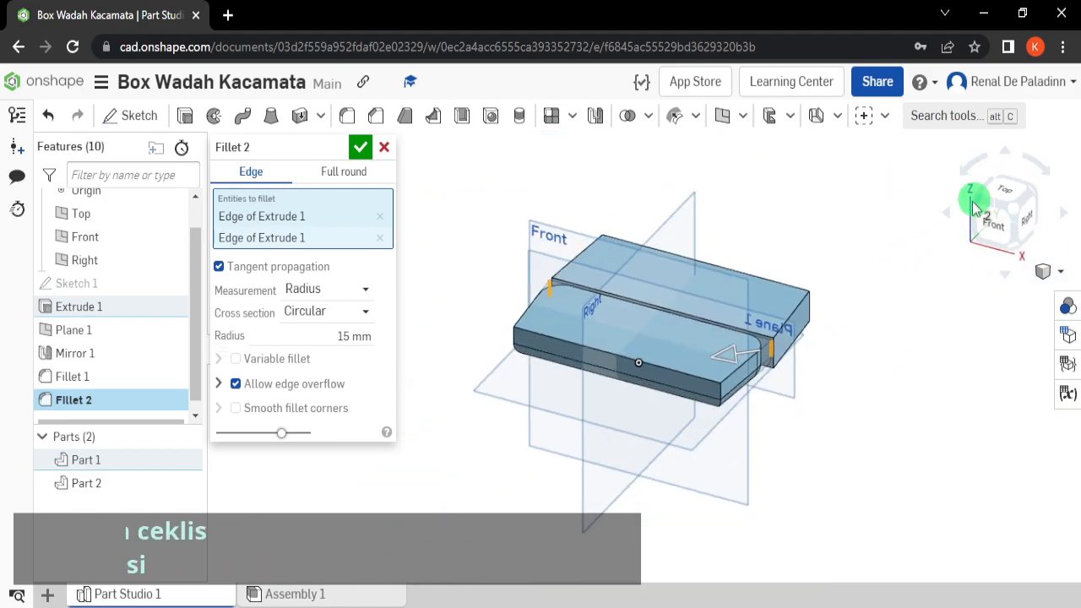
left_click(965, 251)
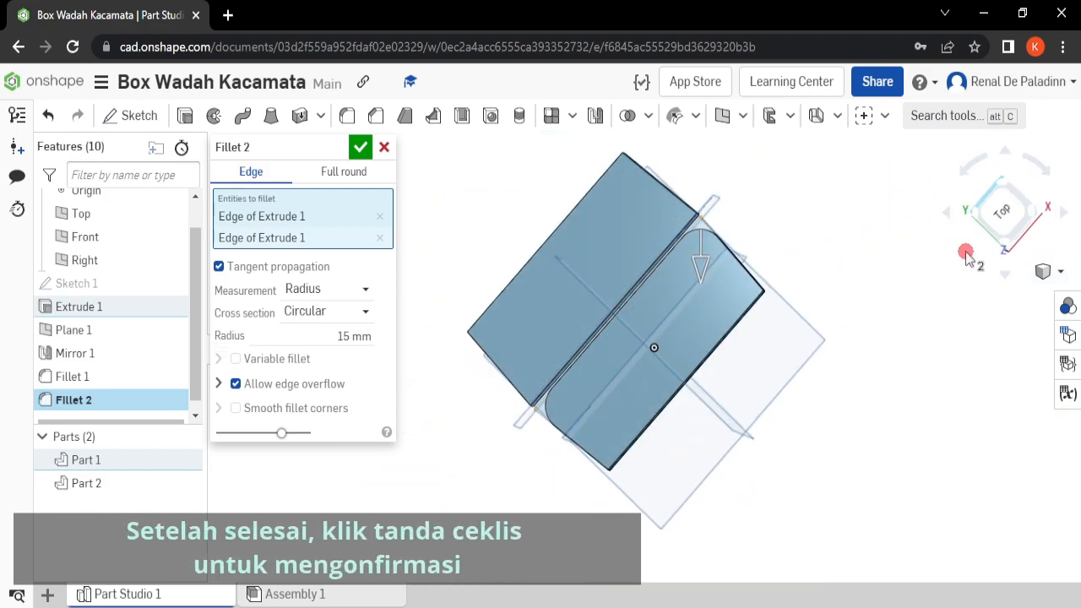
left_click(1004, 225)
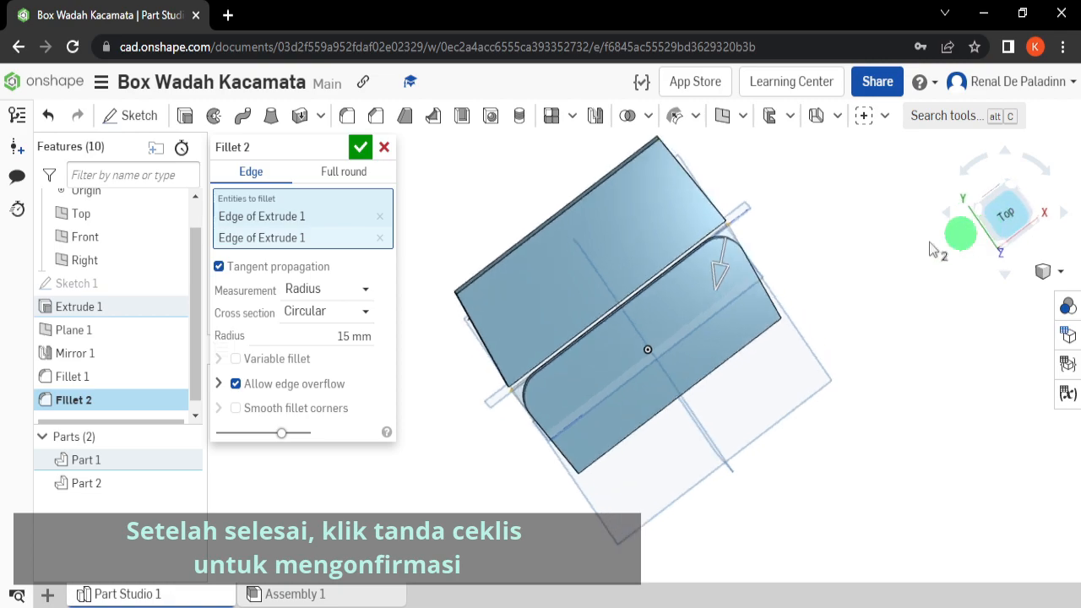
left_click(919, 389)
right_click_drag(873, 415, 884, 401)
right_click_drag(775, 358, 772, 343)
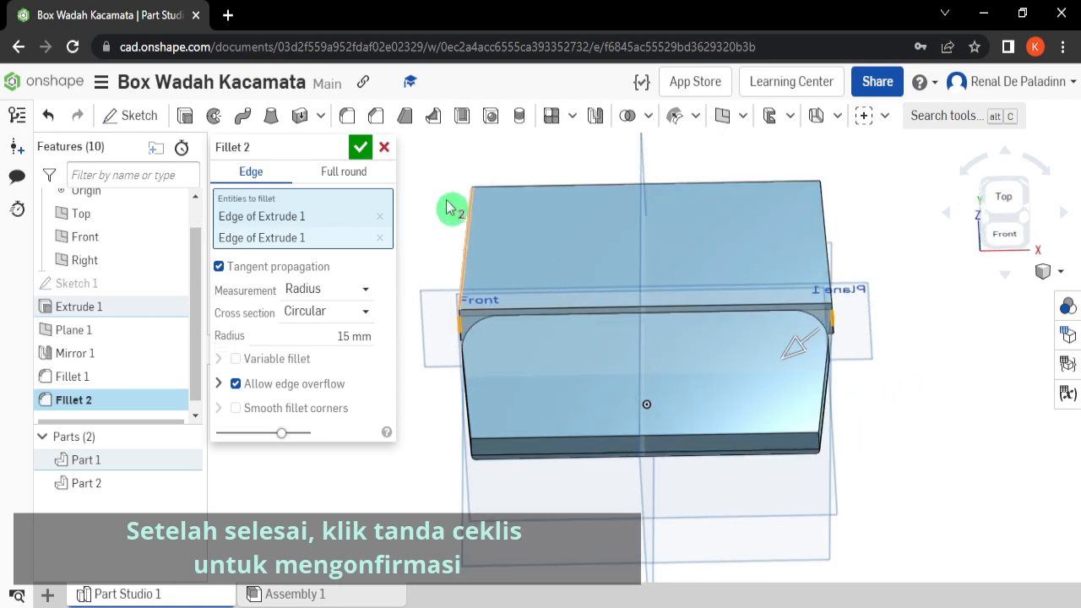
left_click(360, 149)
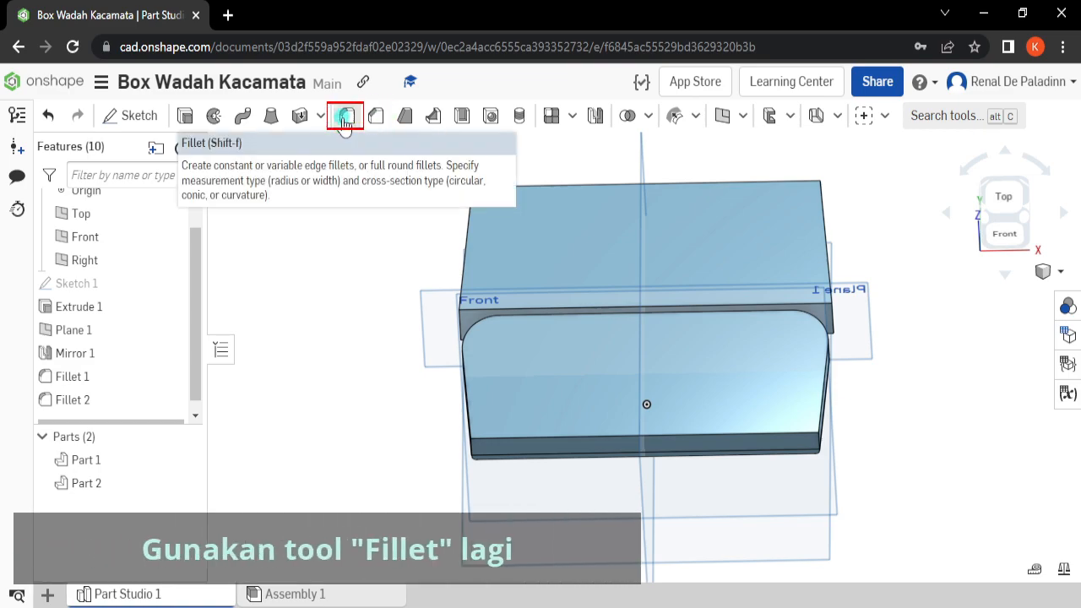
Fillet the two front vertical corner edges of the lower case with a 30 mm radius and accept it
left_click(344, 121)
left_click(342, 300)
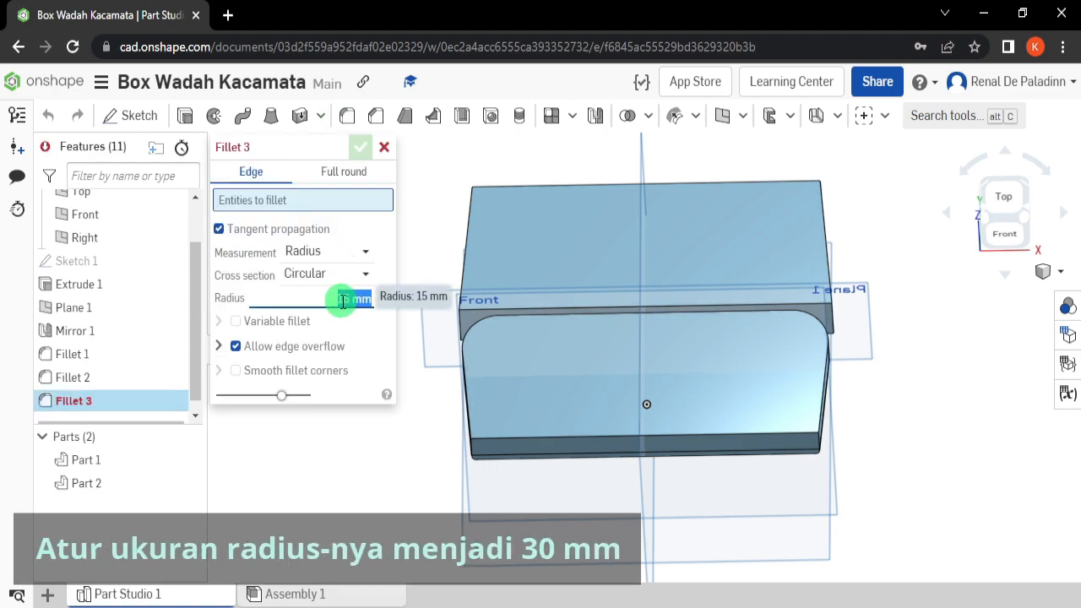
scroll(456, 397, "up", 5)
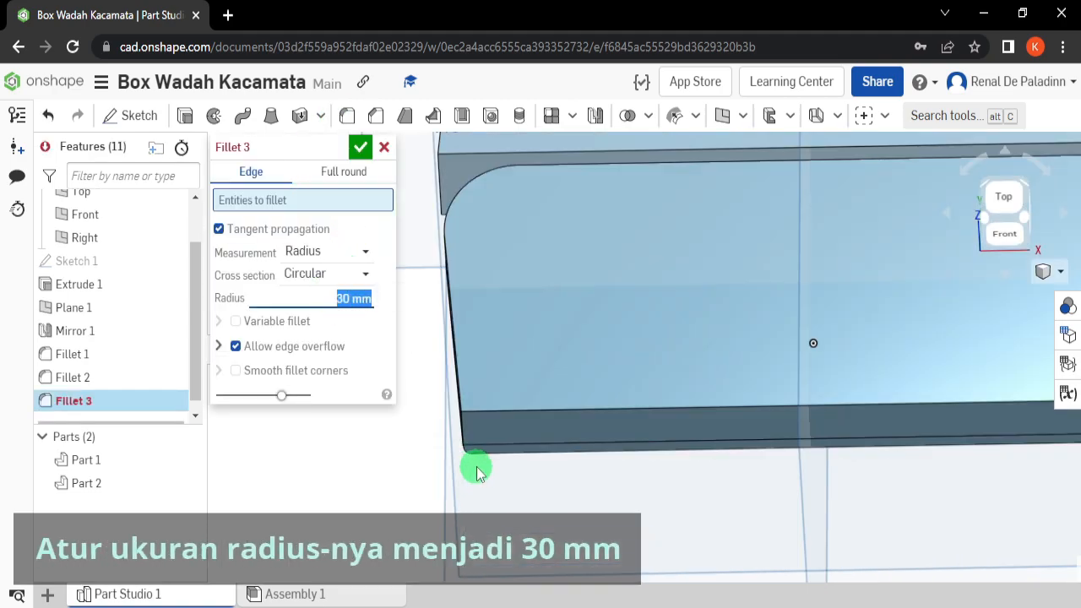
left_click(477, 403)
scroll(540, 413, "down", 5)
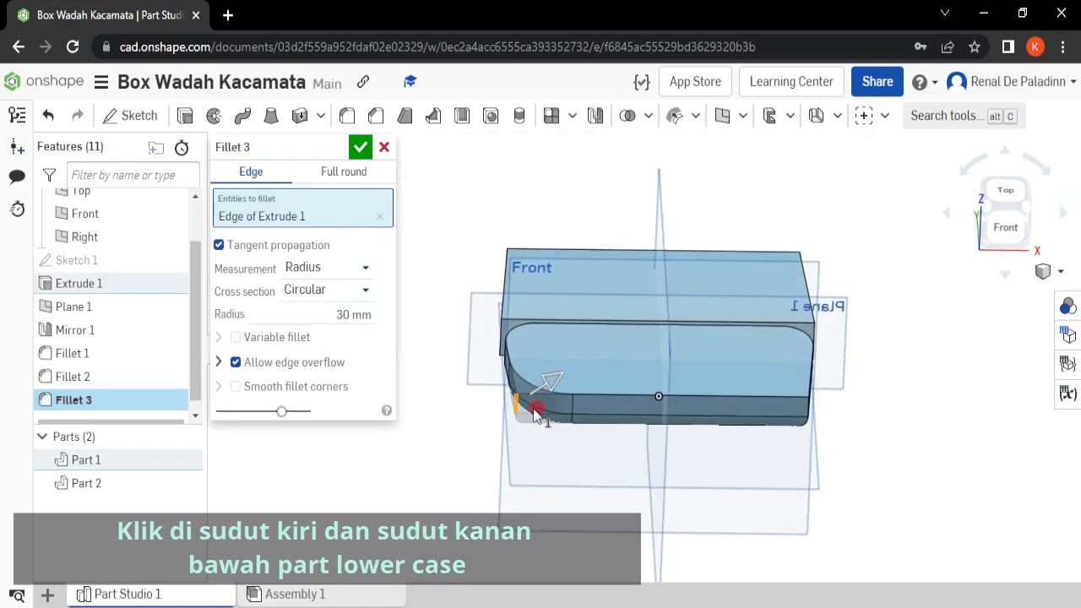
right_click_drag(543, 410, 864, 414)
scroll(798, 409, "up", 3)
left_click(802, 406)
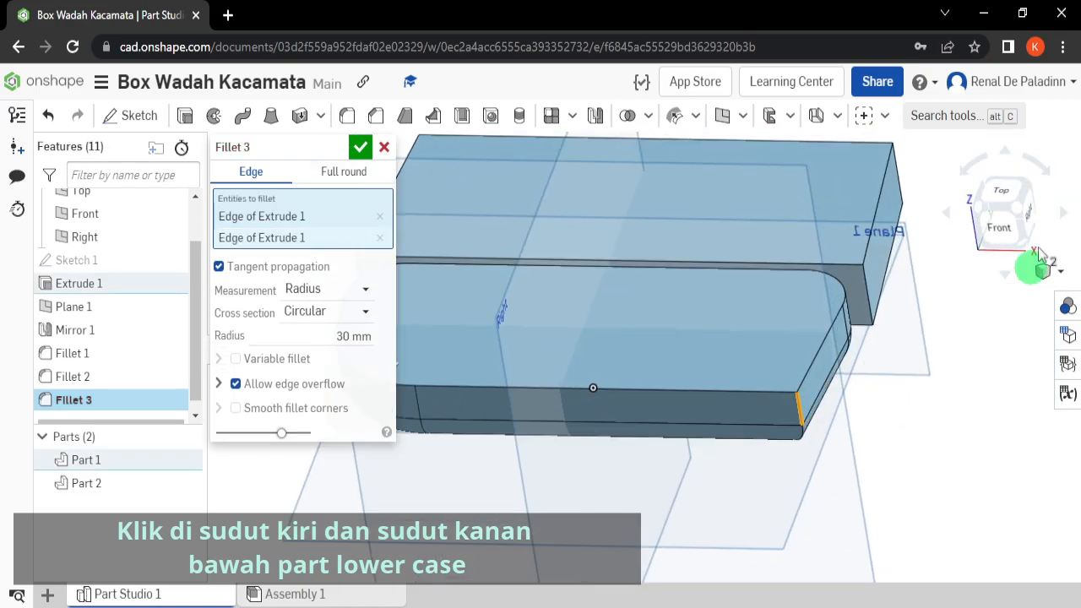
left_click(1030, 217)
scroll(650, 312, "up", 3)
right_click_drag(649, 315, 647, 356)
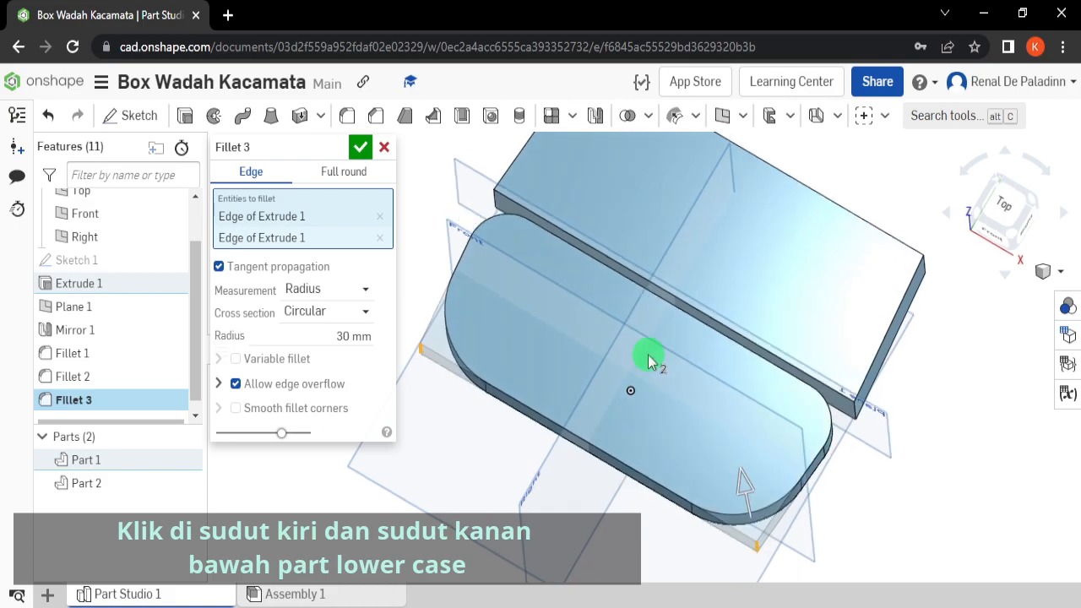
left_click(361, 149)
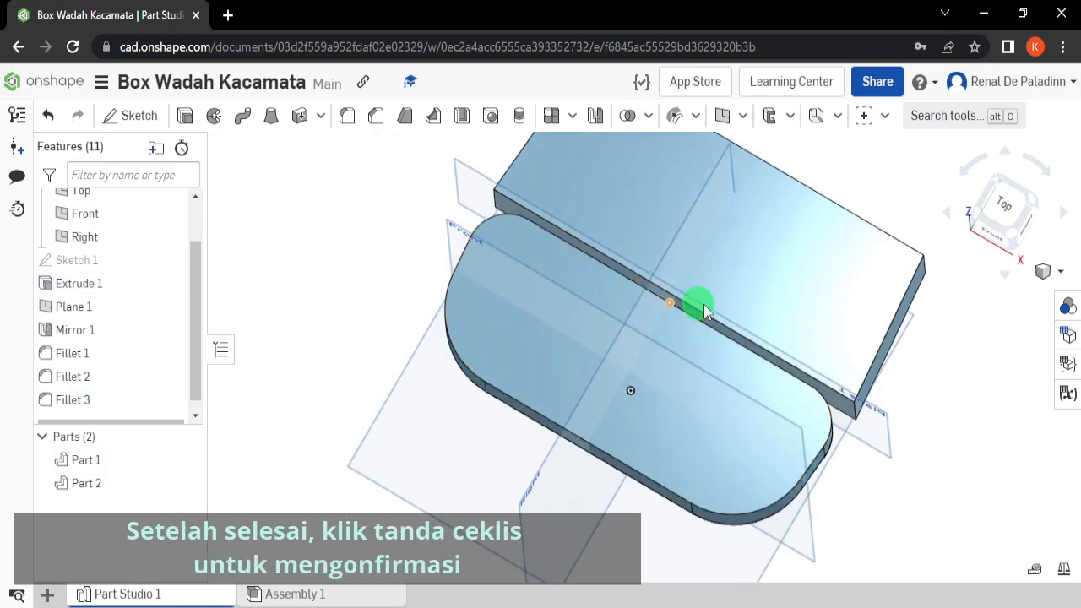
Shell the lower case by removing its top face, with a 2 mm shell thickness
left_click(471, 132)
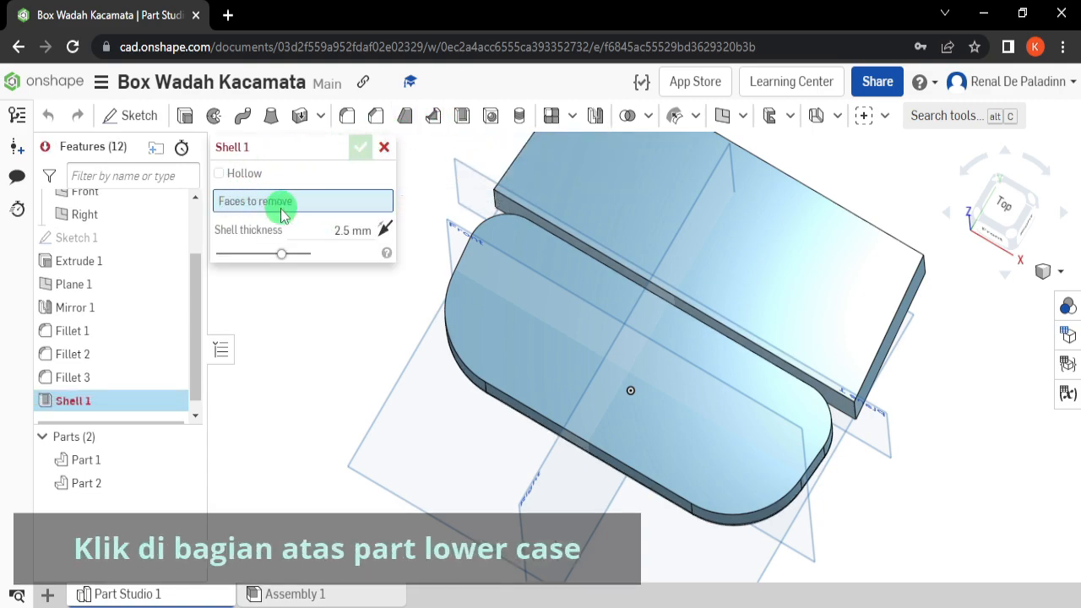
left_click(521, 324)
left_click(550, 337)
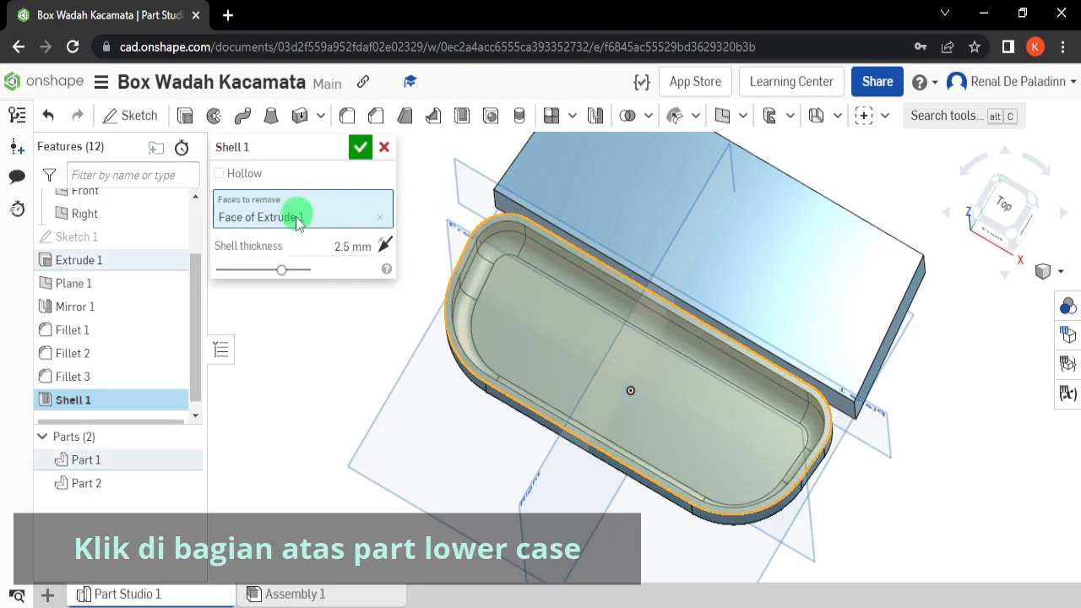
left_click(310, 245)
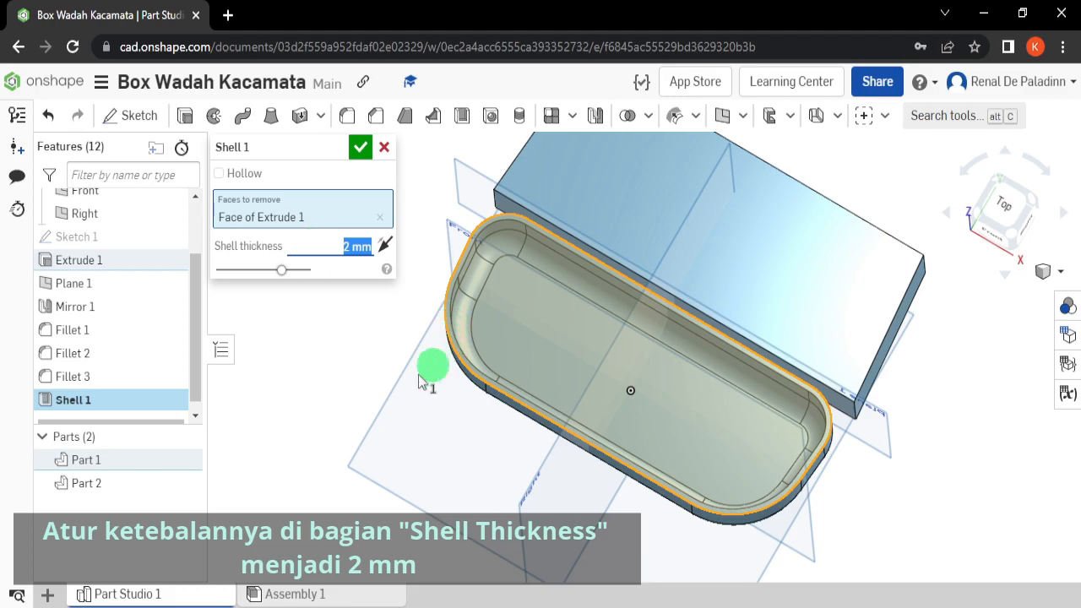
left_click(360, 148)
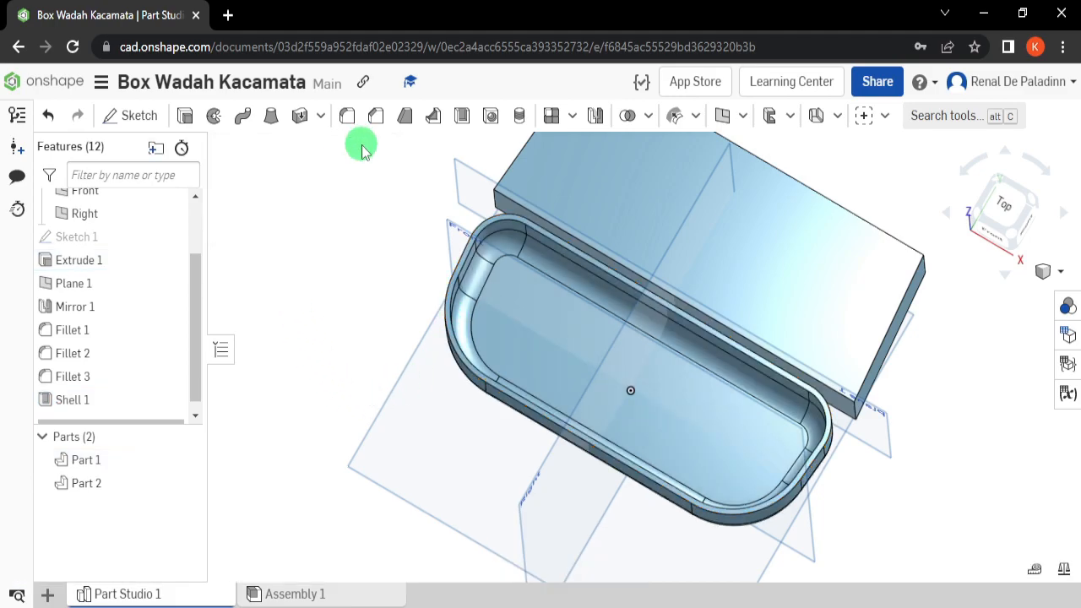
Start a new sketch on the top rim face of the shelled lower case, viewed normal to the sketch plane
right_click_drag(589, 341, 945, 256)
left_click(1003, 236)
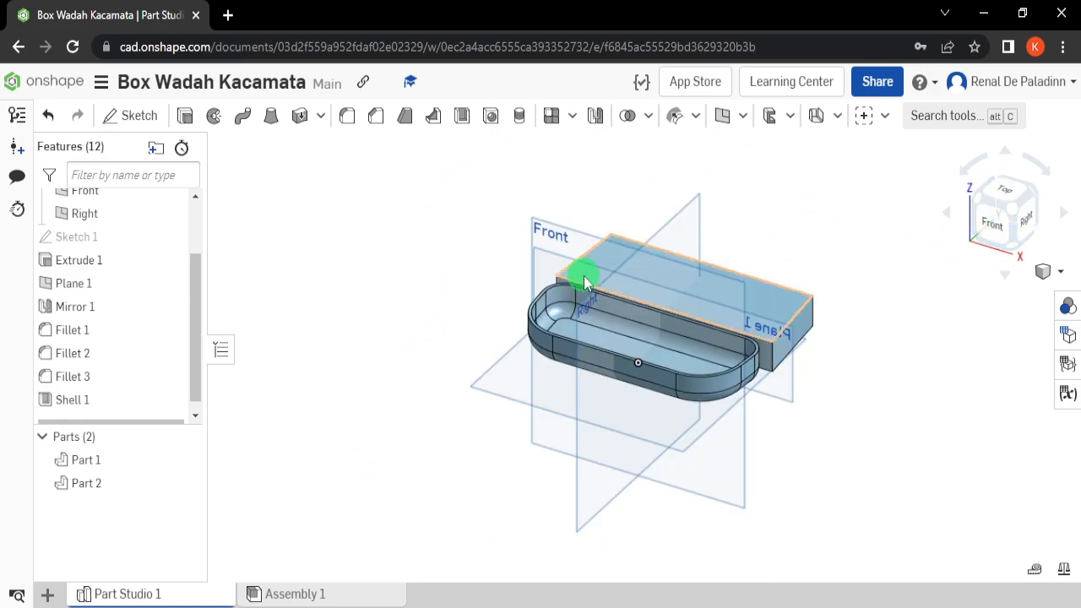
scroll(468, 244, "up", 3)
middle_click_drag(514, 258, 289, 212)
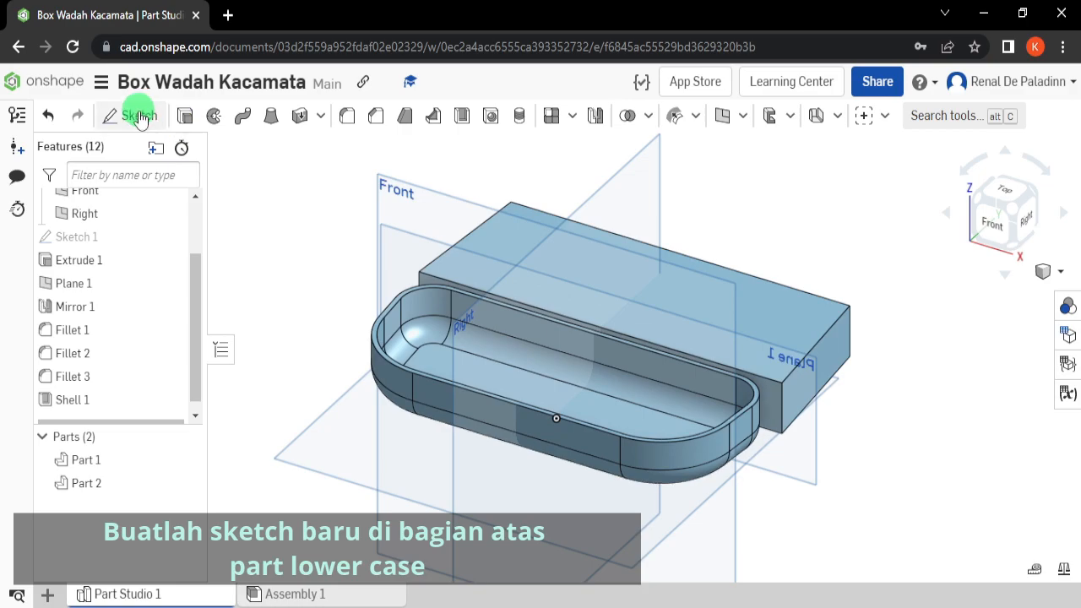
left_click(135, 115)
scroll(415, 355, "up", 5)
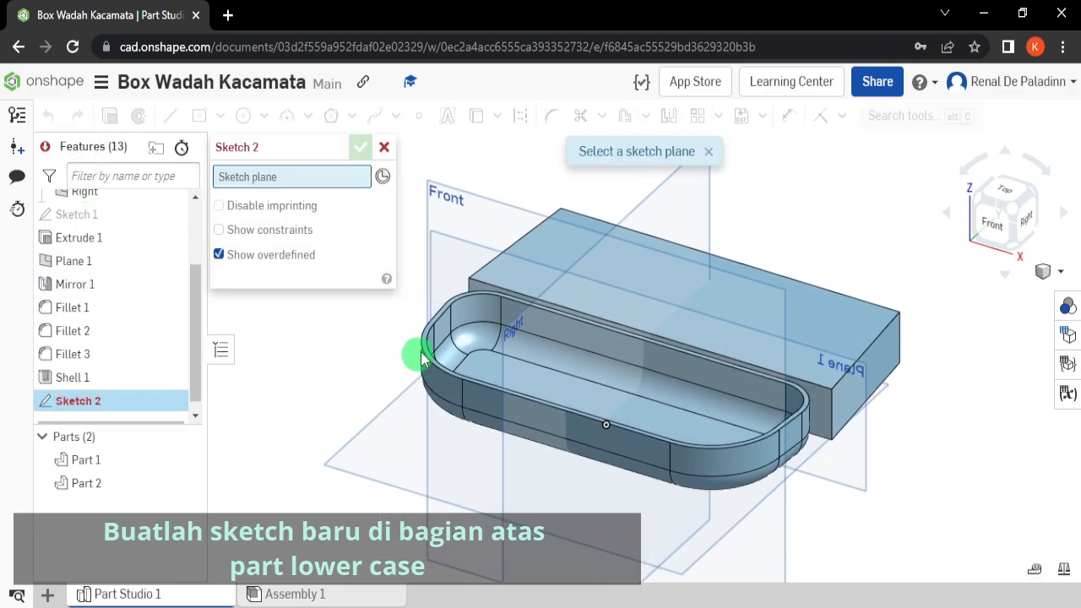
left_click(435, 361)
scroll(434, 358, "down", 5)
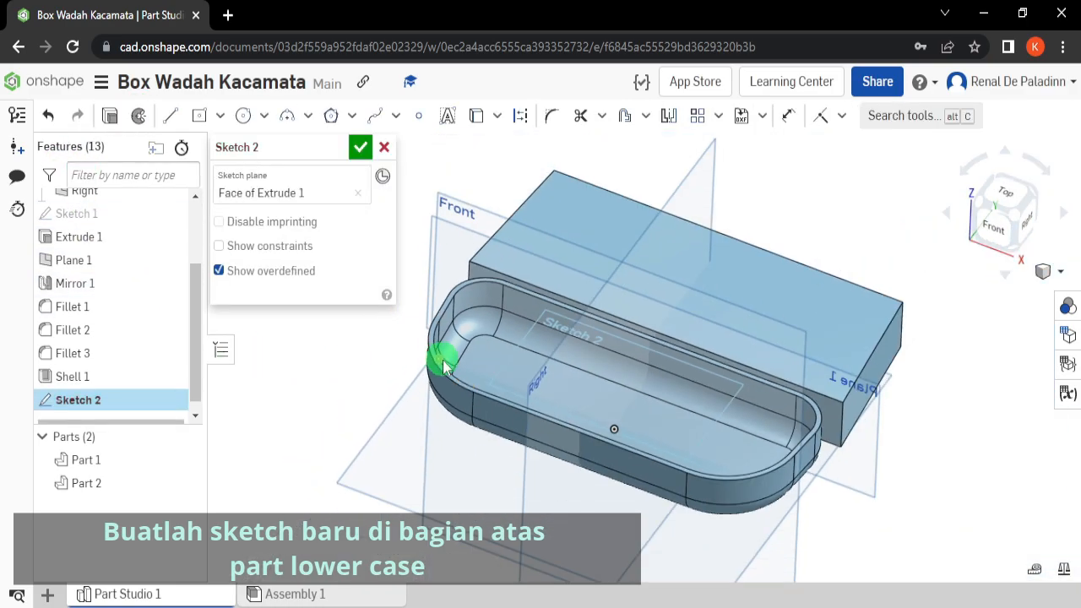
middle_click_drag(405, 407, 448, 406)
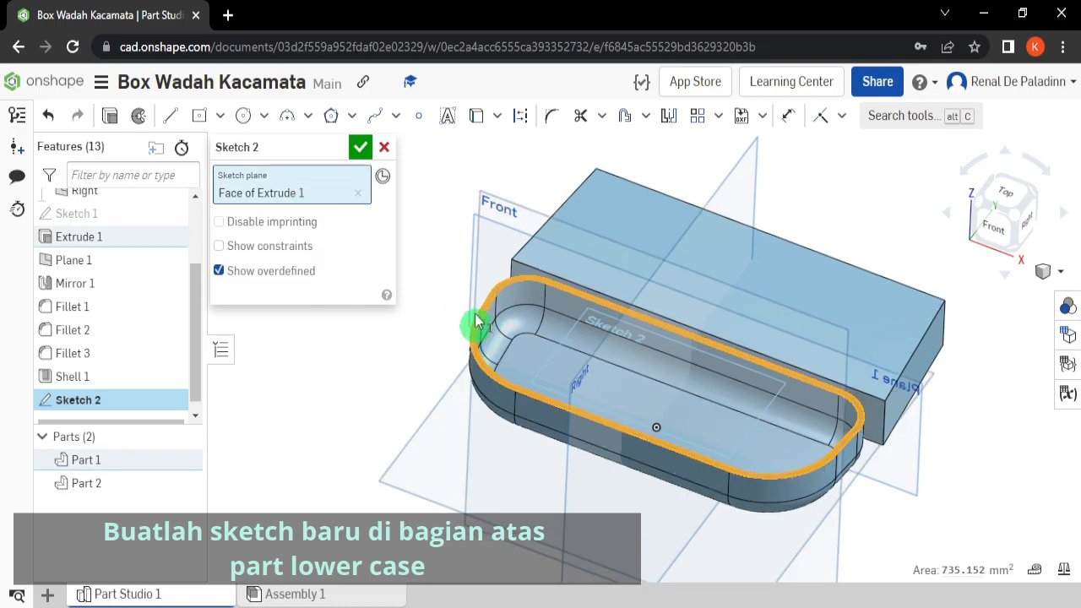
left_click(434, 186)
right_click(434, 192)
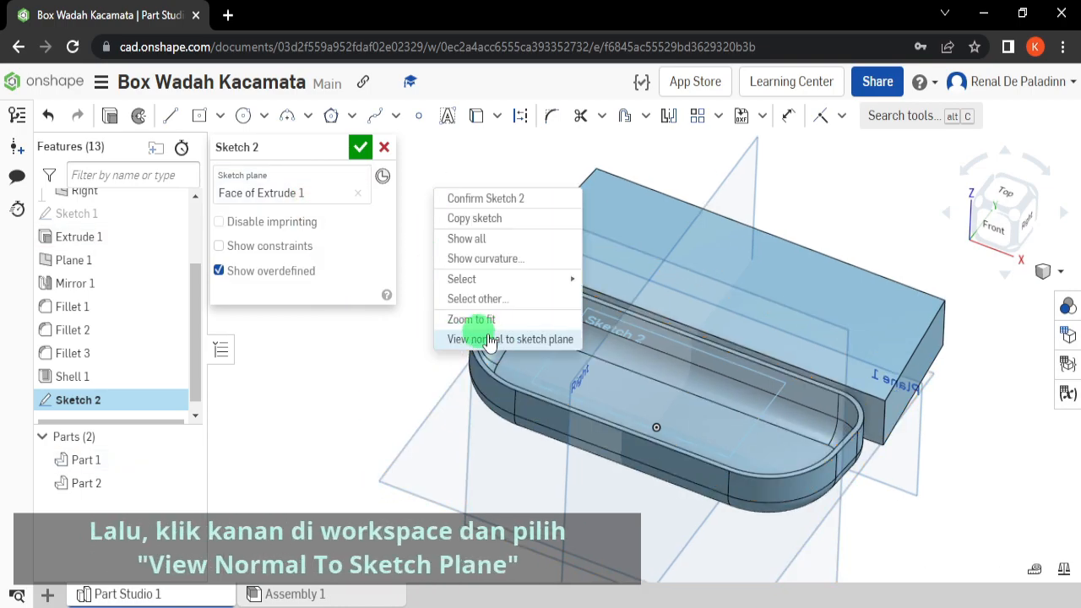
left_click(515, 341)
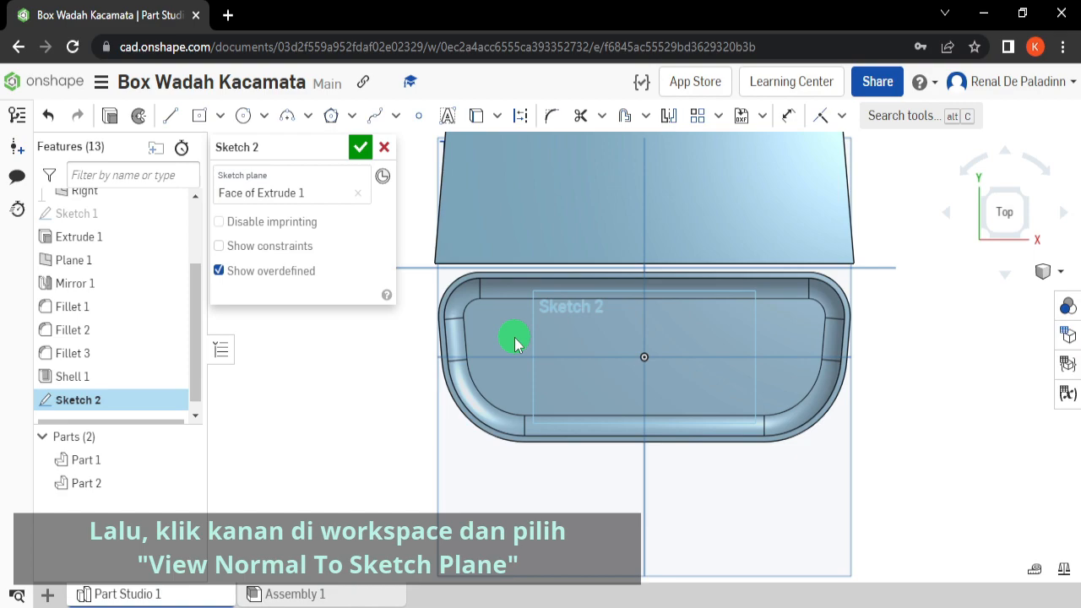
Sketch a vertical construction line about 38 mm long from the origin down past the front rim of the lower case
scroll(702, 459, "up", 5)
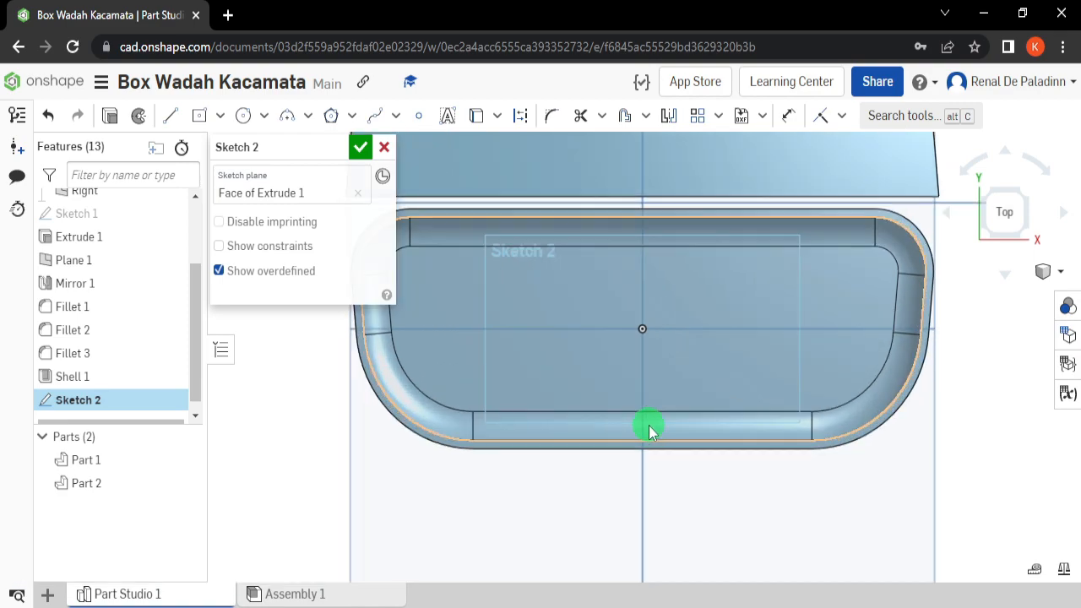
left_click(175, 123)
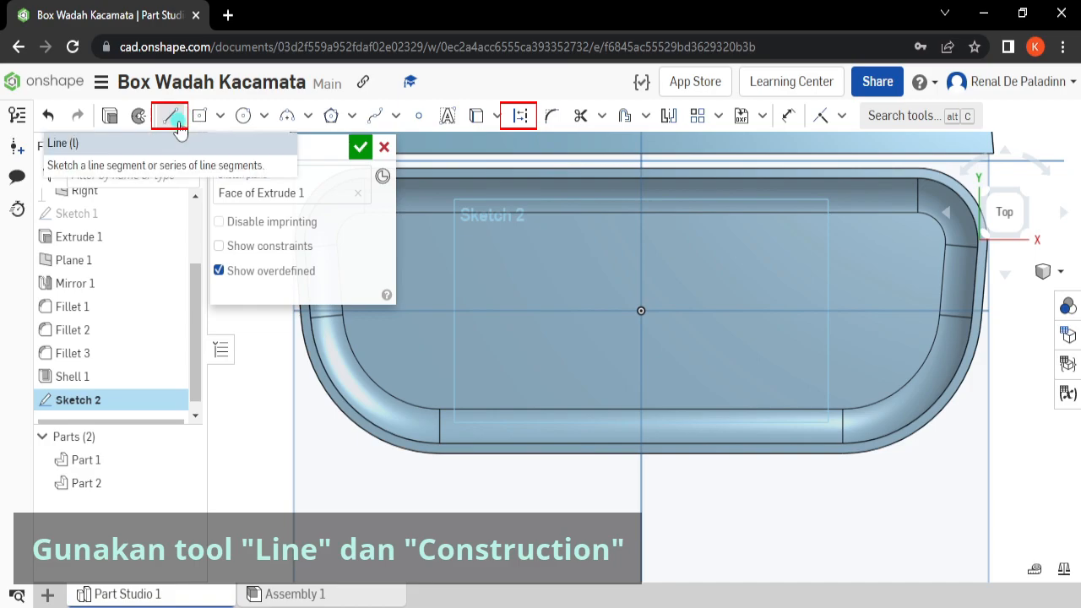
left_click(519, 118)
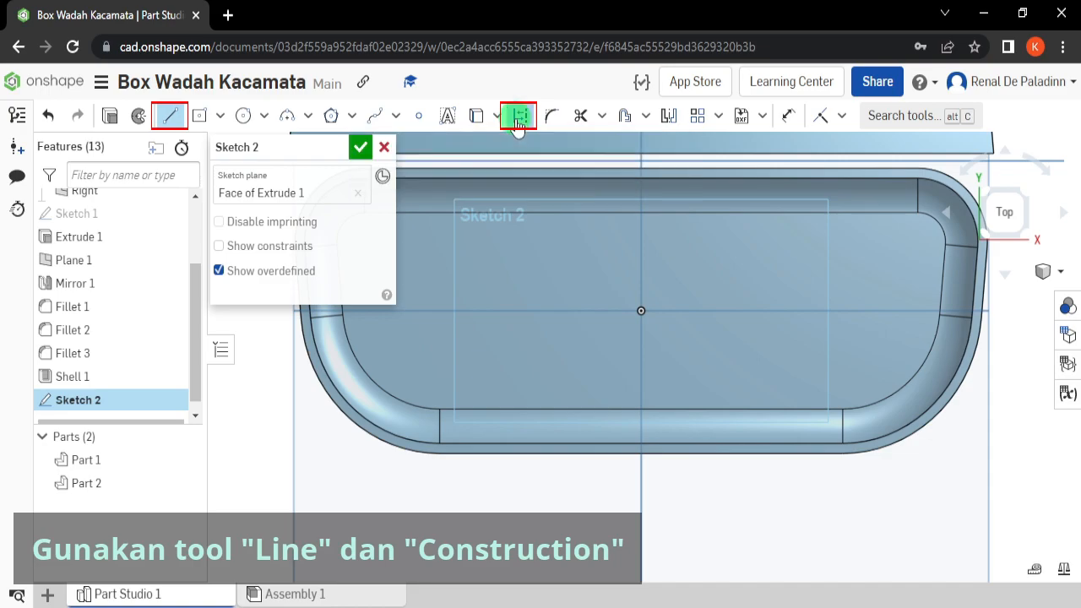
scroll(642, 307, "up", 3)
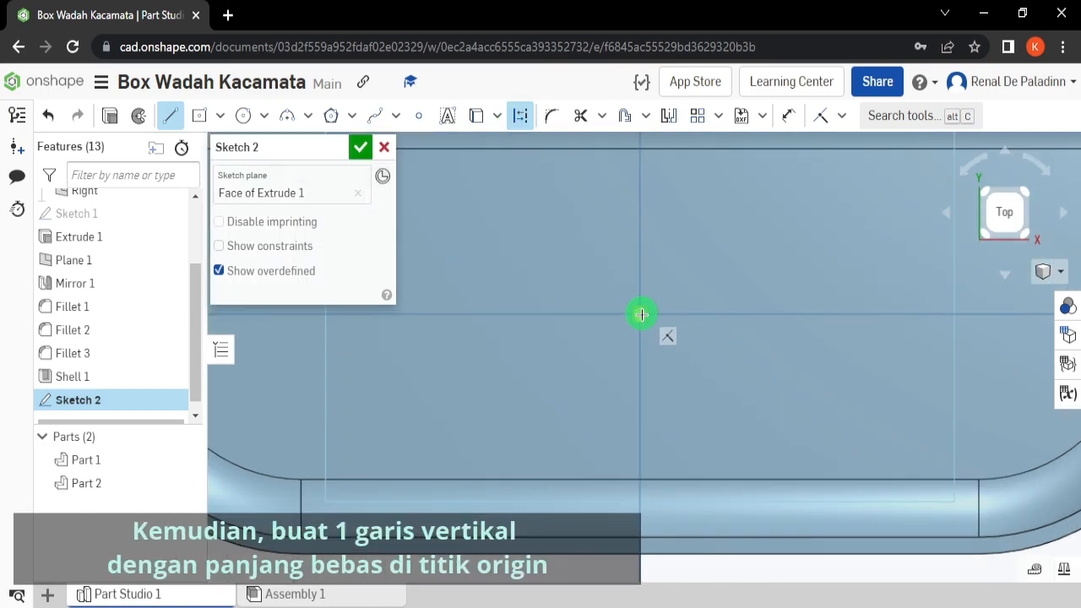
scroll(629, 412, "down", 5)
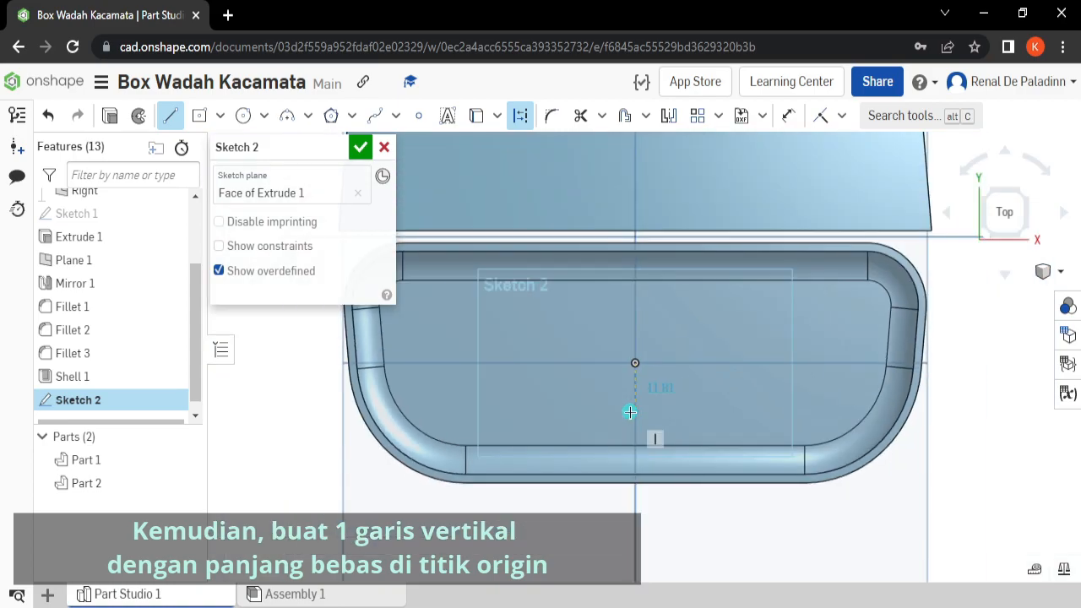
left_click(635, 519)
left_click(621, 396)
scroll(659, 400, "up", 5)
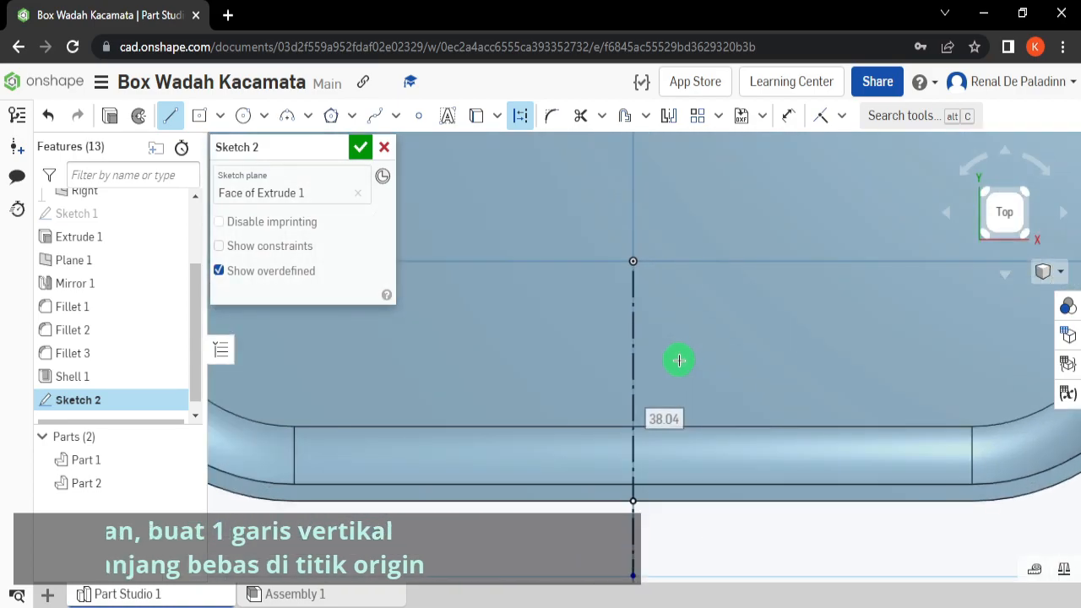
Sketch a center point rectangle 16 mm wide and 6 mm high, centred on the vertical construction line near the front rim
left_click(220, 115)
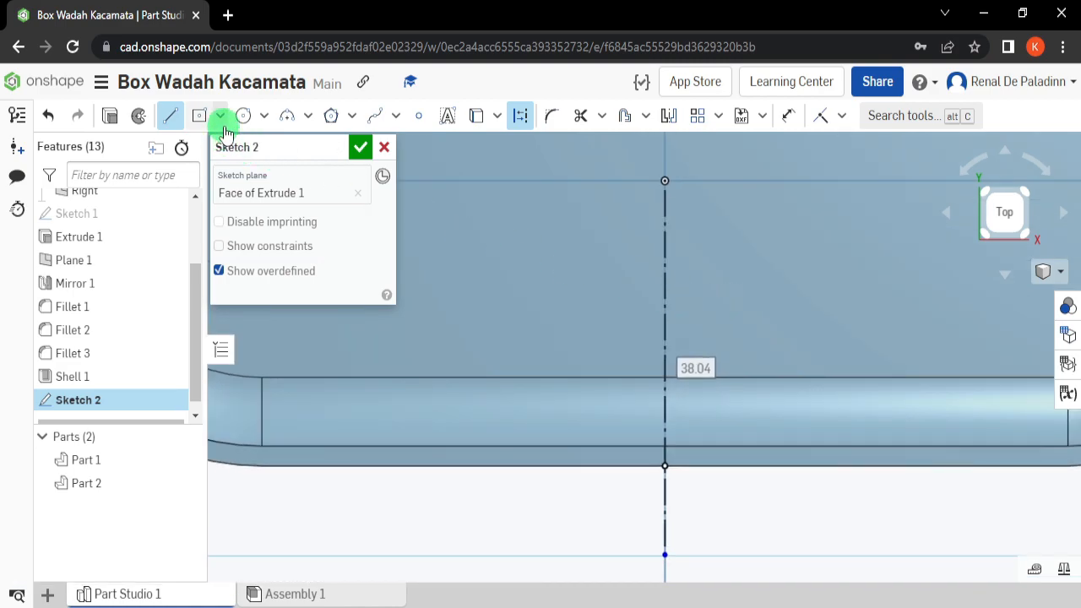
key("Escape")
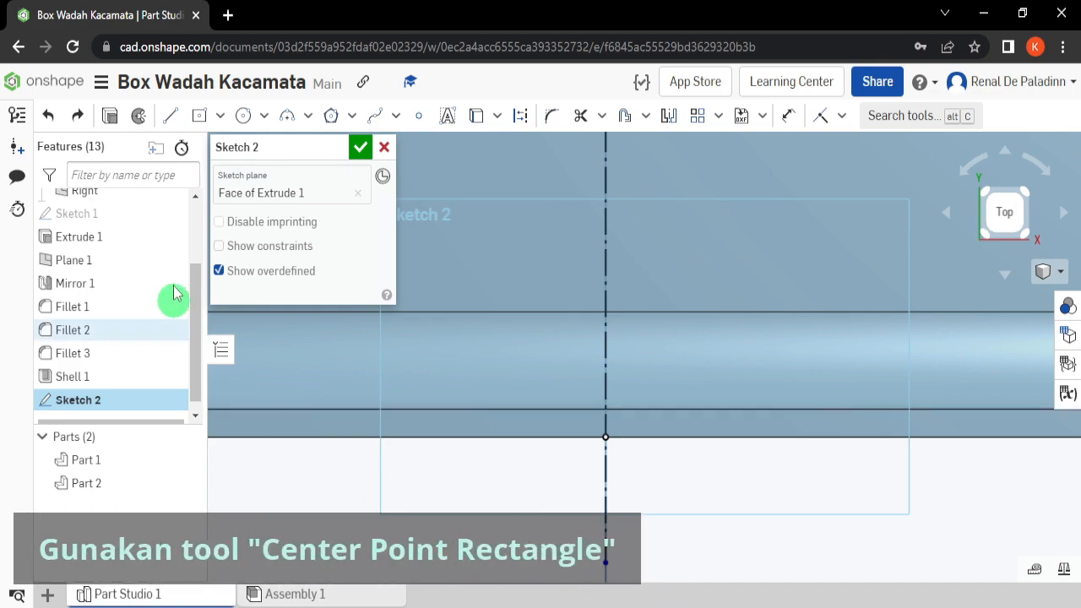
left_click(224, 119)
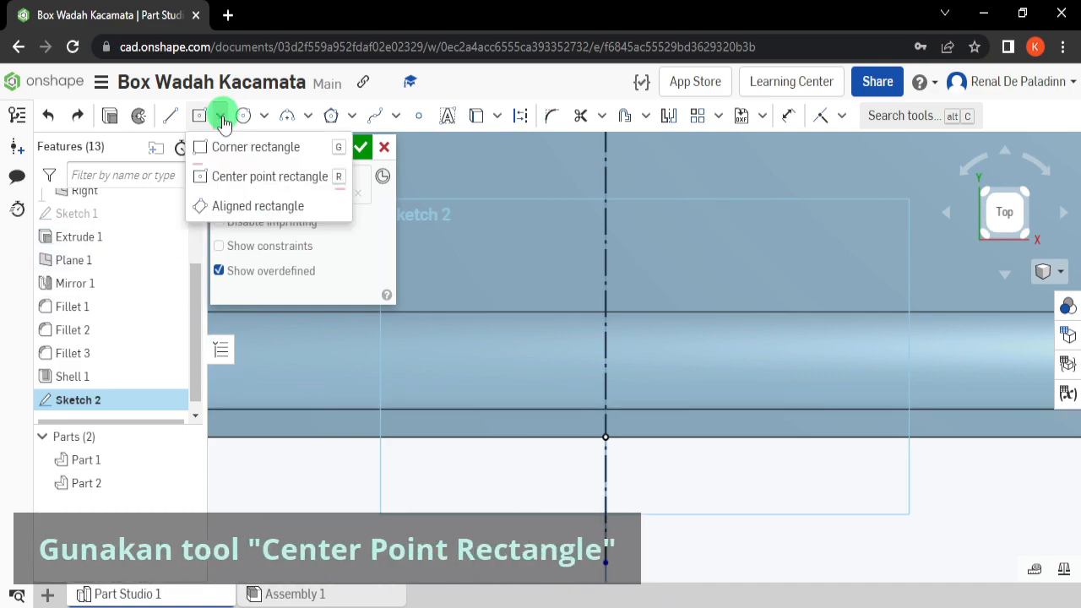
left_click(256, 177)
left_click(606, 321)
left_click(698, 358)
type("16")
key("Tab")
type("6")
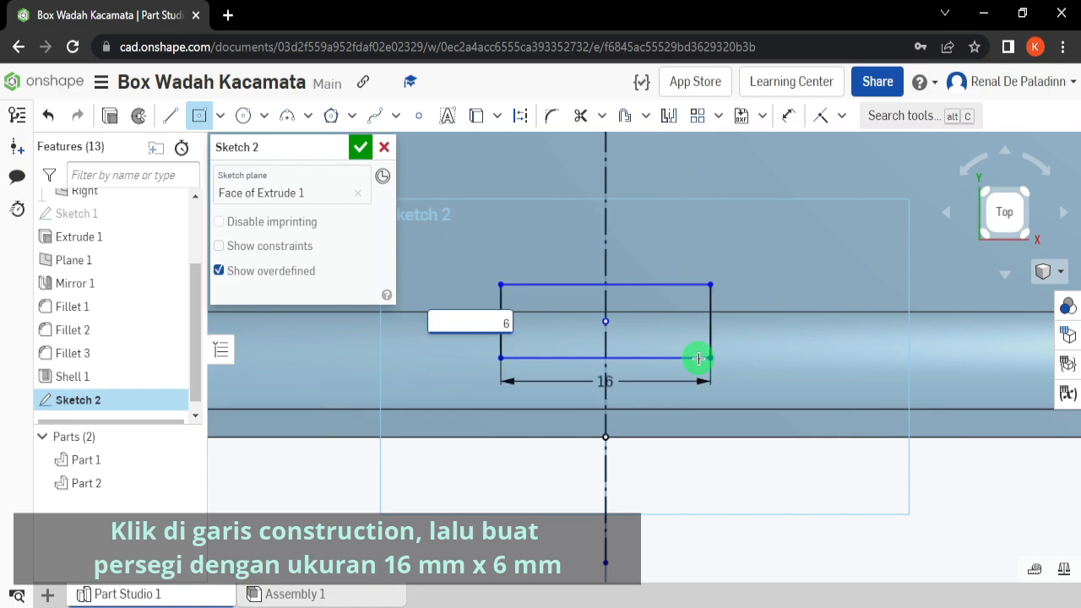
key("Return")
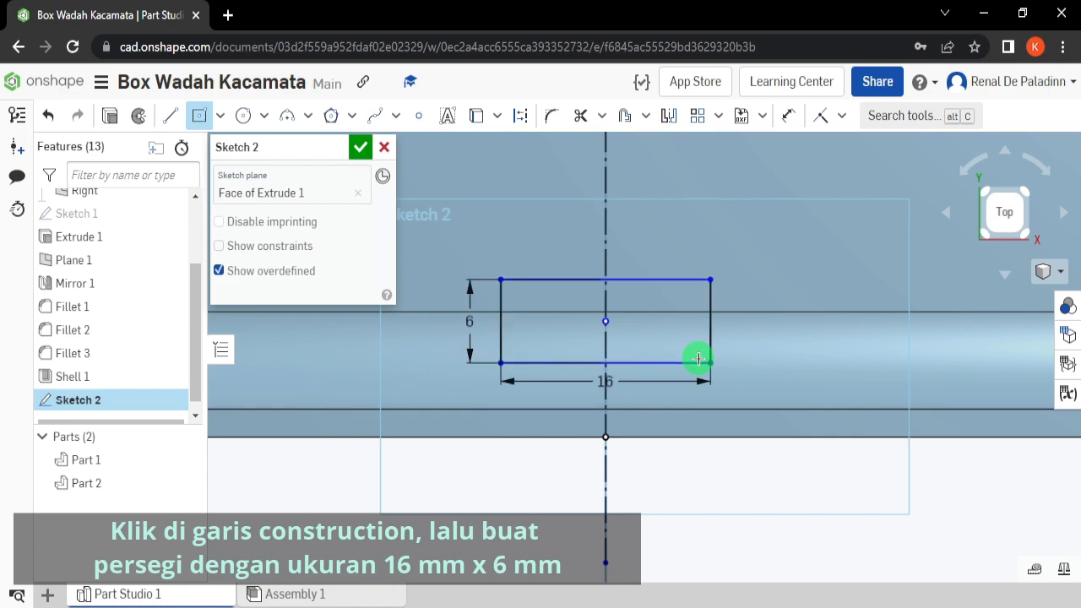
Make the rectangle's lower side coincident with the outermost front edge of the lower case and accept the sketch
left_click(844, 117)
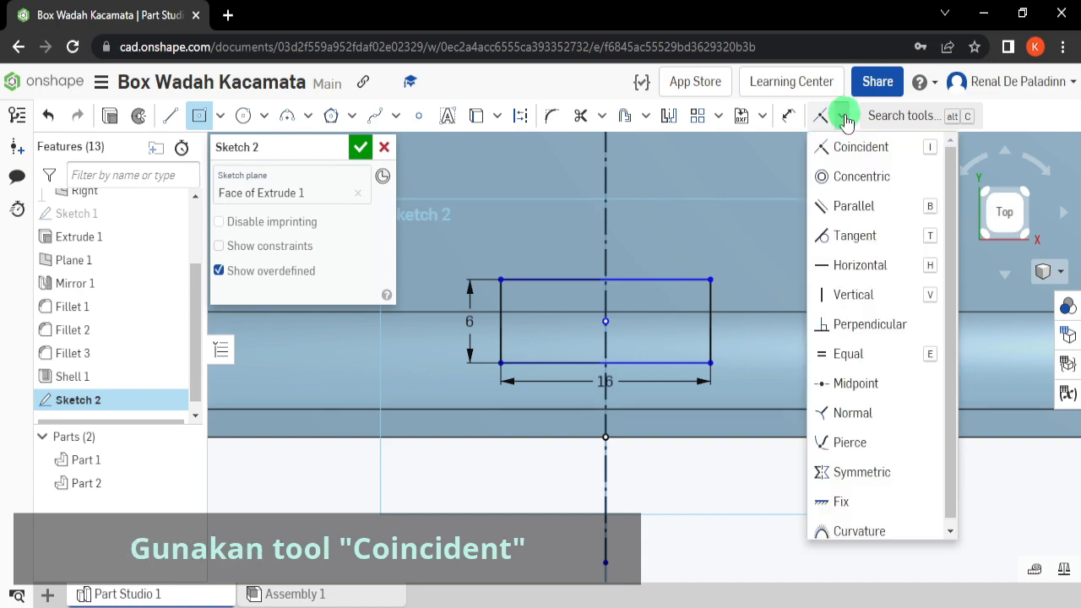
left_click(878, 148)
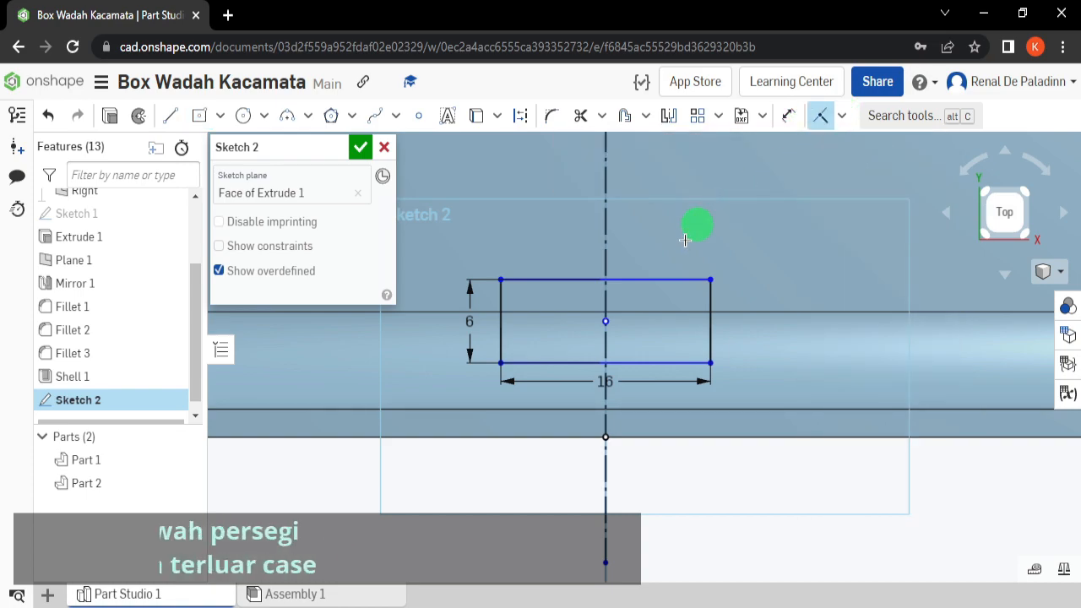
left_click(668, 362)
scroll(668, 362, "down", 5)
scroll(671, 357, "up", 4)
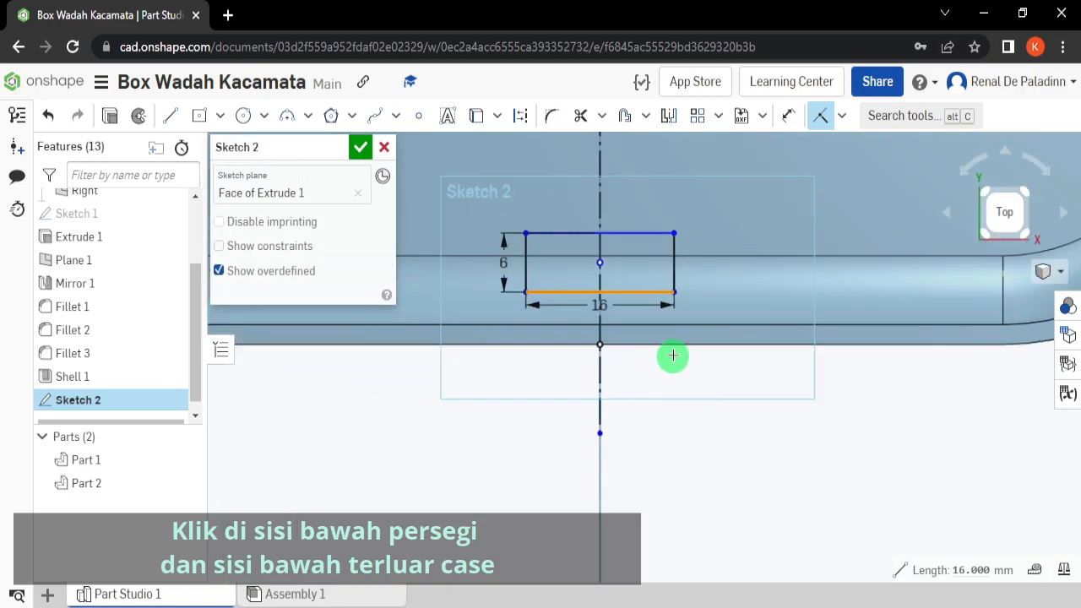
scroll(670, 352, "down", 2)
left_click(668, 347)
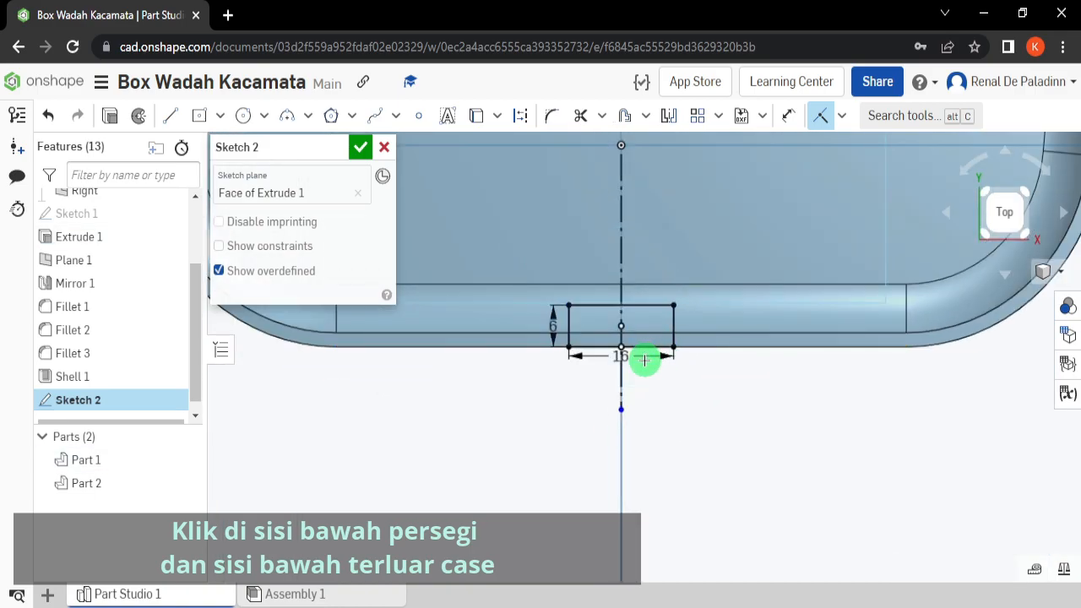
scroll(643, 358, "up", 3)
middle_click_drag(642, 357, 738, 403)
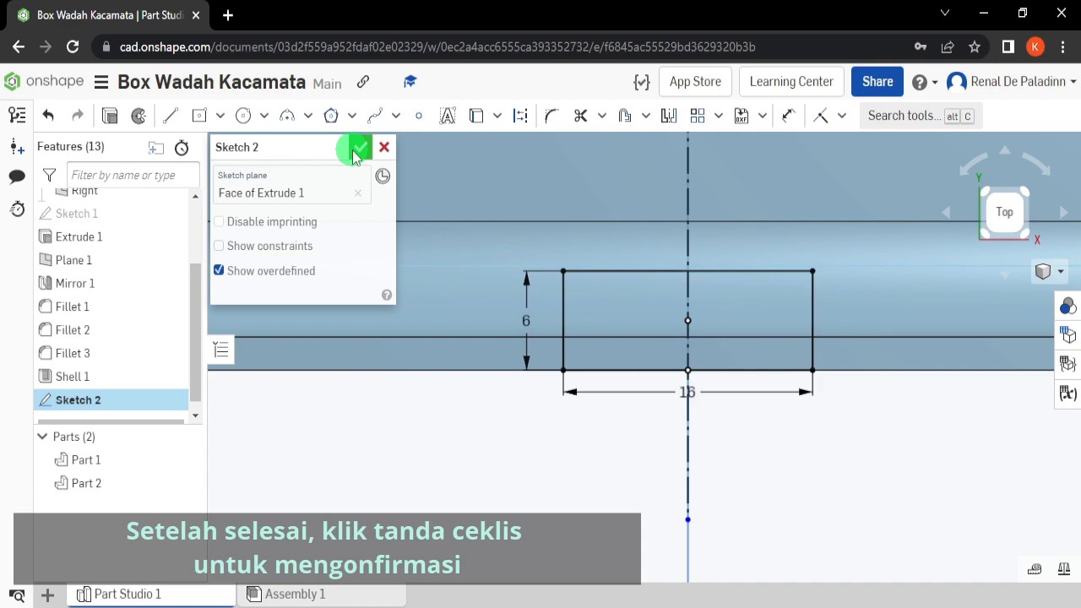
left_click(360, 149)
Start a solid Extrude in Add mode using the part of the rectangle that extends inside the front rim
left_click(568, 336)
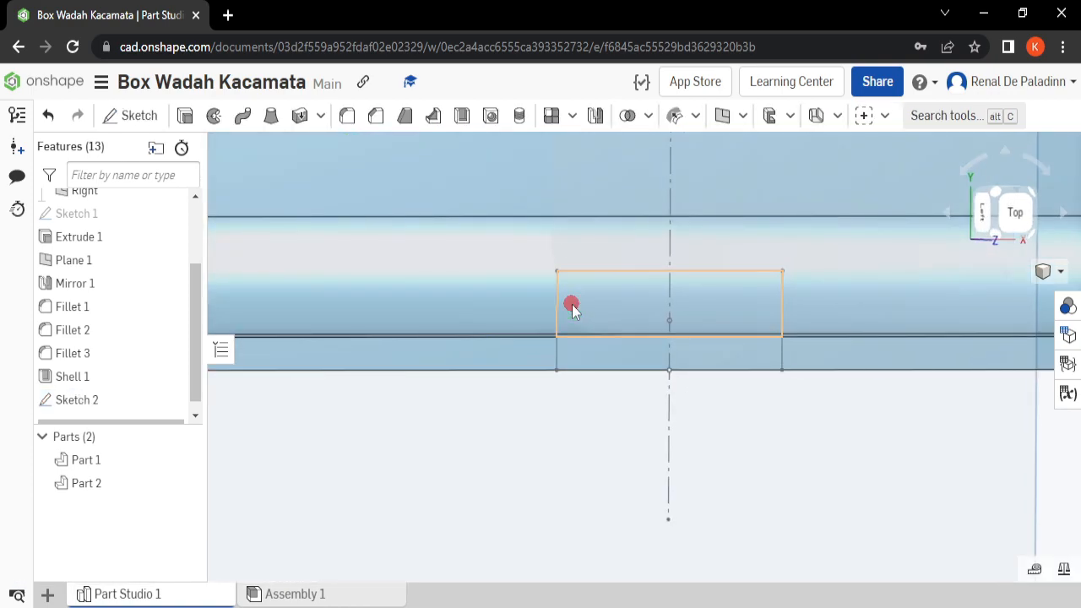
right_click_drag(571, 309, 560, 299)
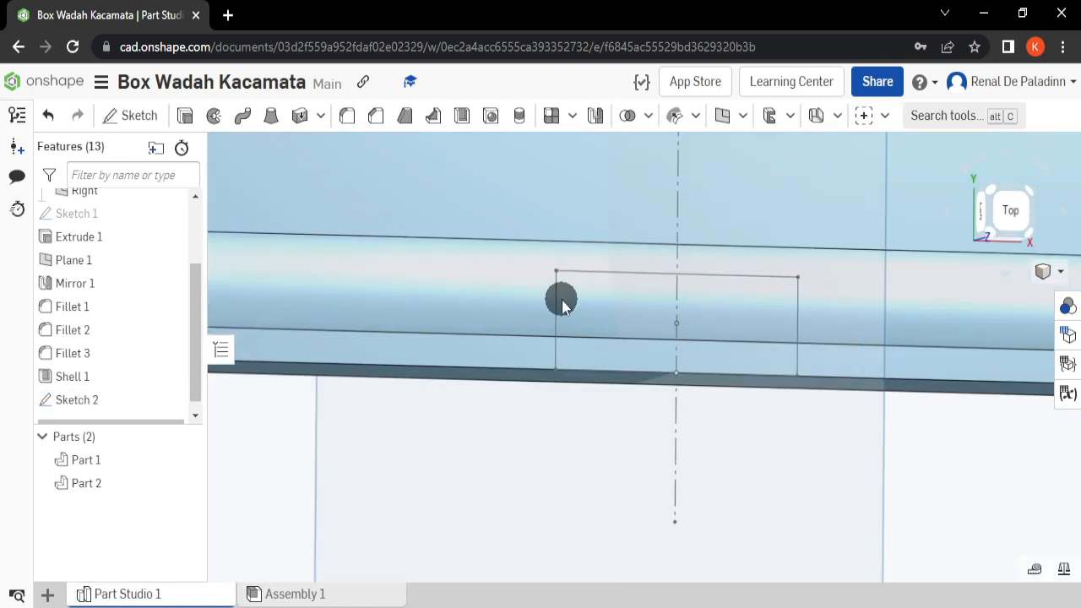
left_click(186, 117)
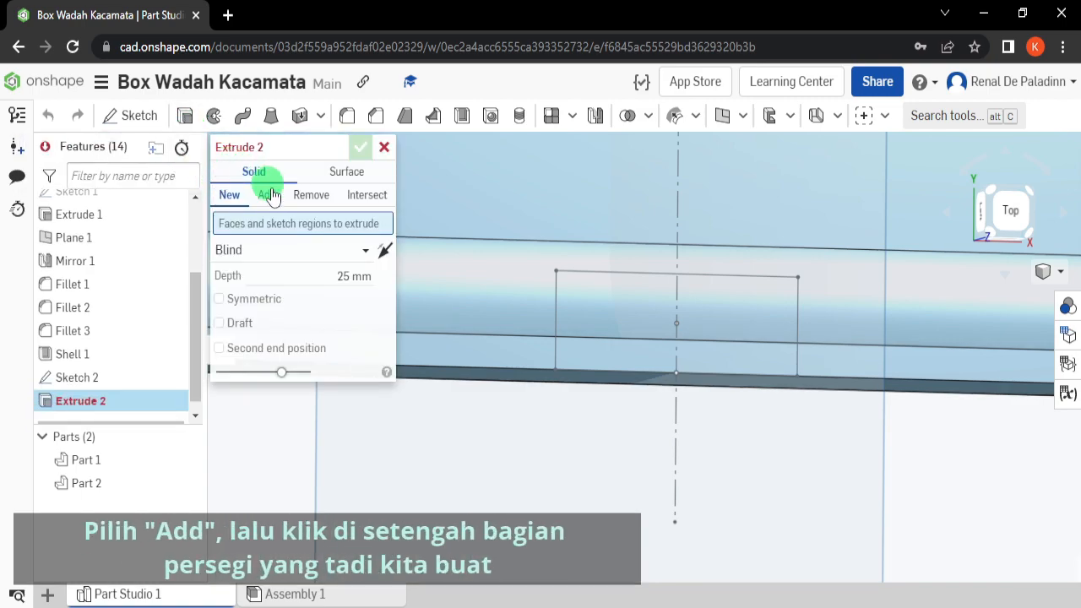
left_click(269, 195)
left_click(574, 285)
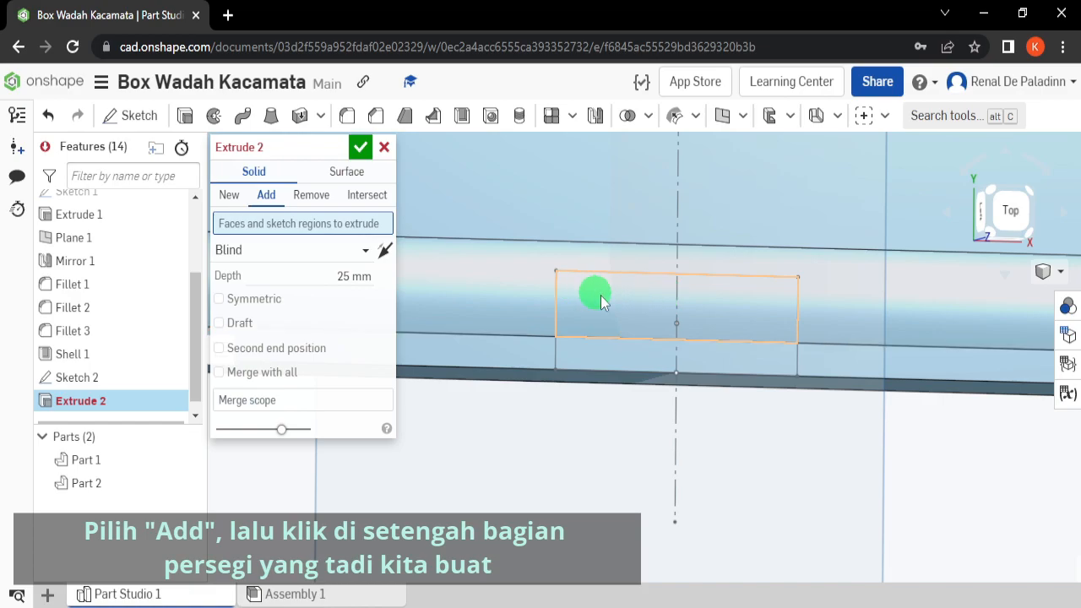
left_click(646, 308)
mouse_move(567, 284)
right_mouse_down()
mouse_move(616, 379)
mouse_move(635, 385)
right_mouse_up()
Reverse the extrusion direction into the lower case, set its end type to Up to next and accept it
left_click(384, 267)
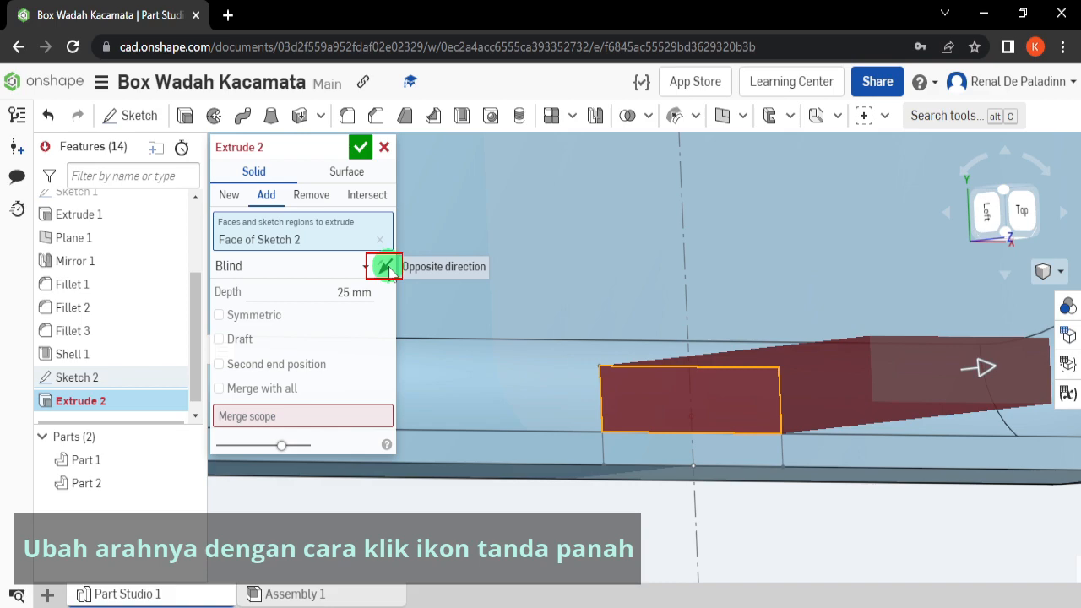
left_click(388, 269)
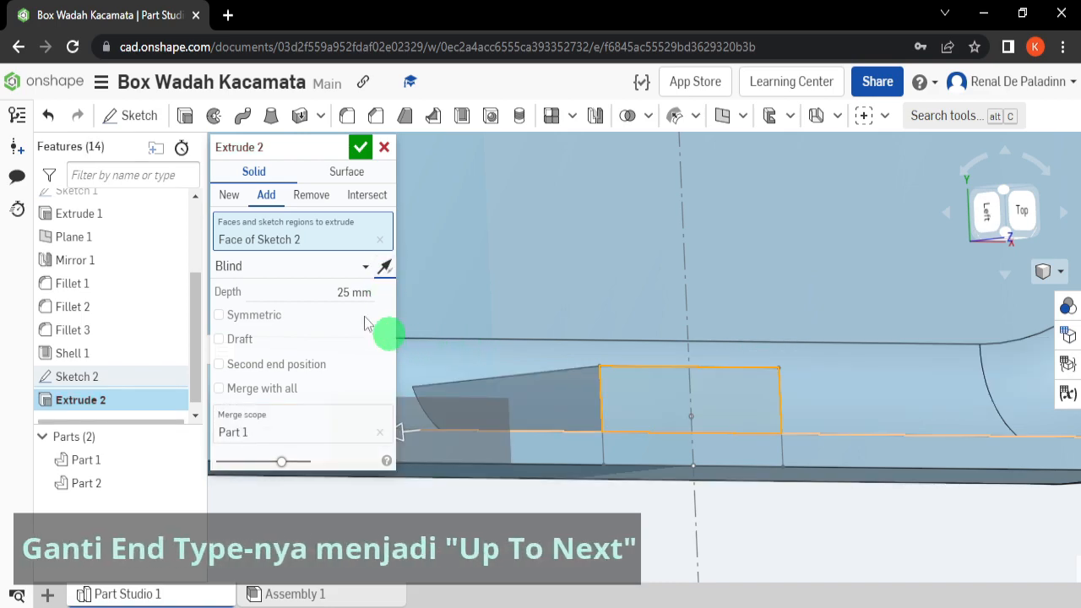
left_click(310, 266)
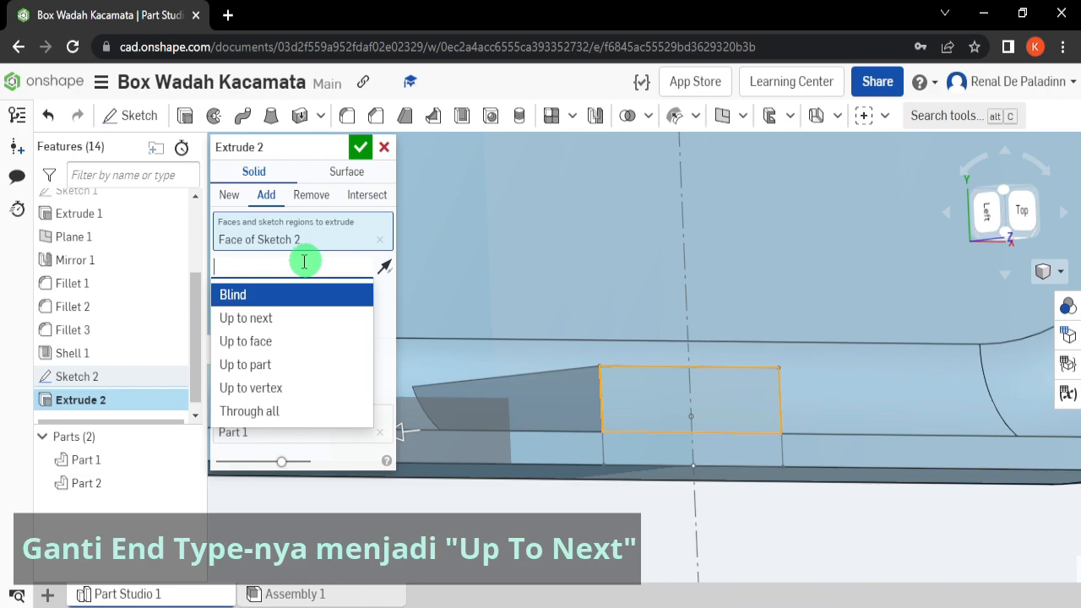
left_click(257, 327)
mouse_move(458, 374)
right_mouse_down()
mouse_move(548, 381)
mouse_move(569, 332)
mouse_move(552, 402)
mouse_move(644, 215)
mouse_move(659, 221)
mouse_move(623, 278)
mouse_move(659, 212)
mouse_move(641, 265)
mouse_move(632, 251)
mouse_move(584, 323)
right_mouse_up()
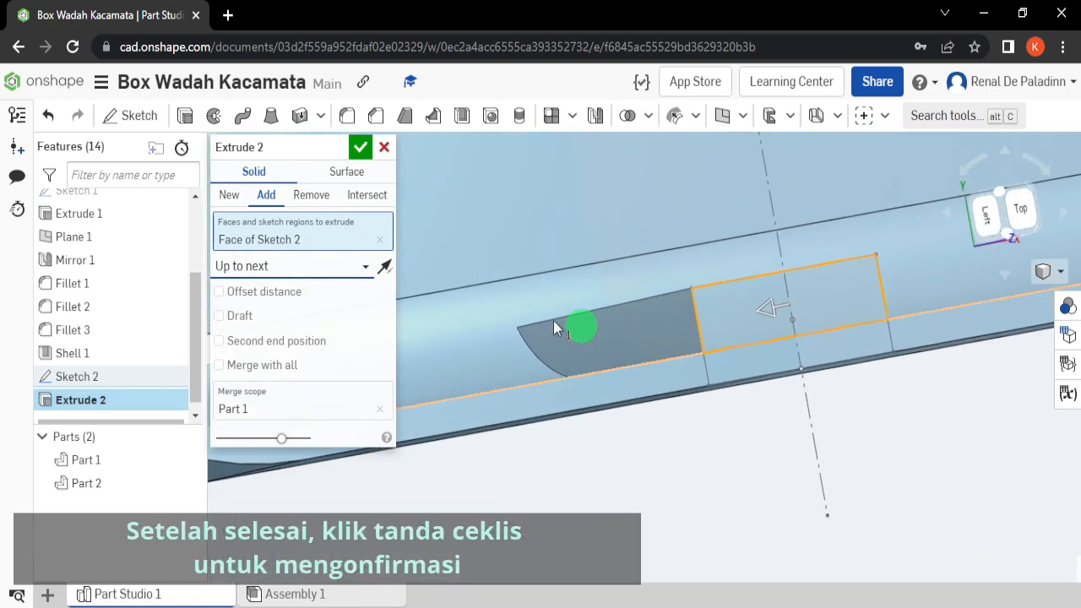
left_click(360, 148)
Start a new sketch on the top rim face of the lower case, viewed normal to the sketch plane
right_click_drag(584, 347, 393, 302)
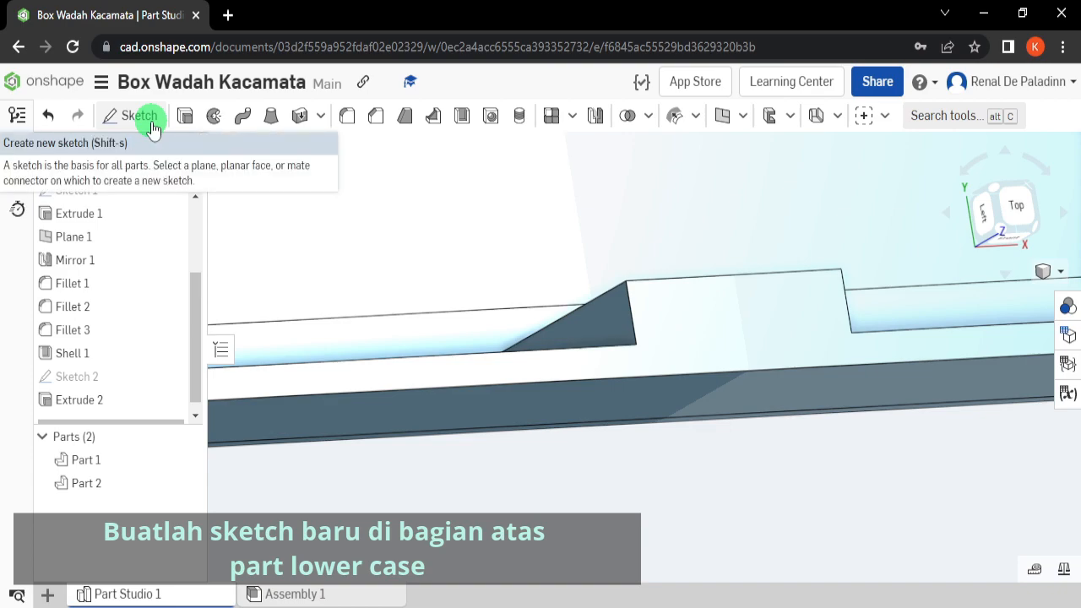
left_click(151, 125)
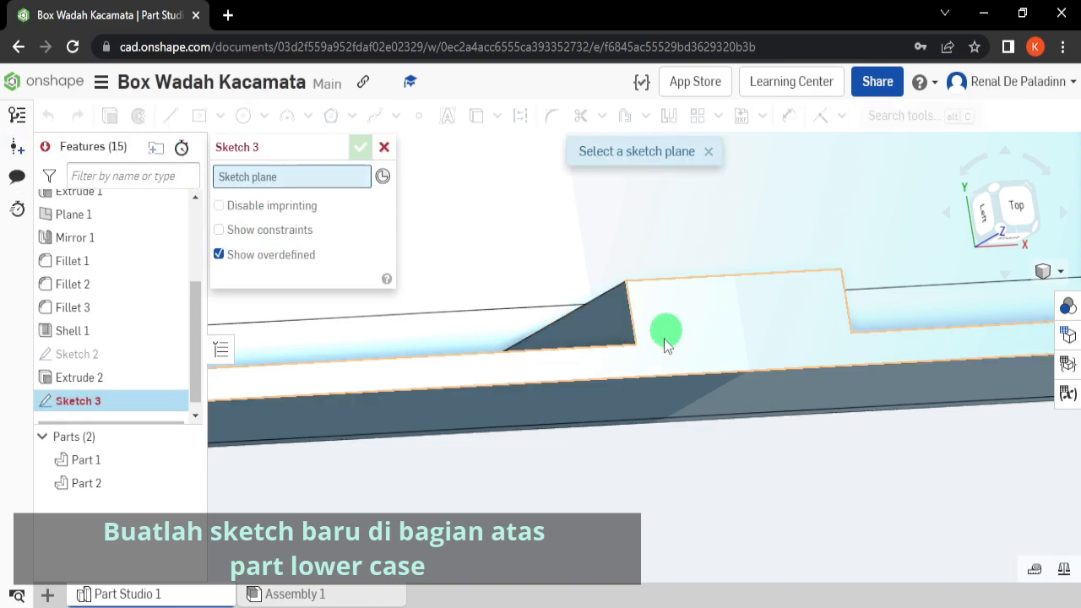
left_click(744, 334)
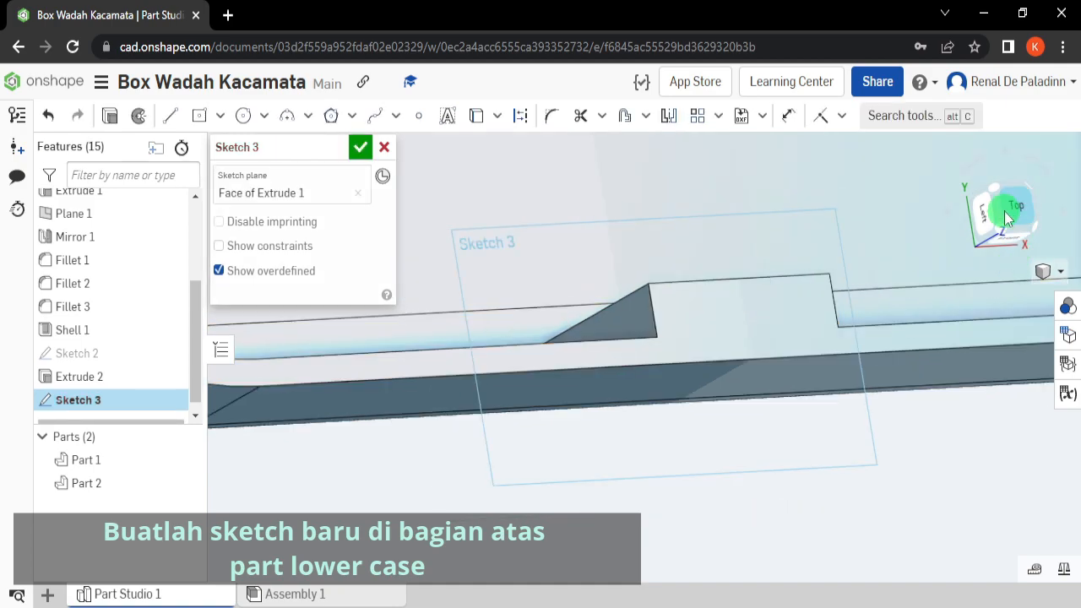
scroll(680, 320, "down", 5)
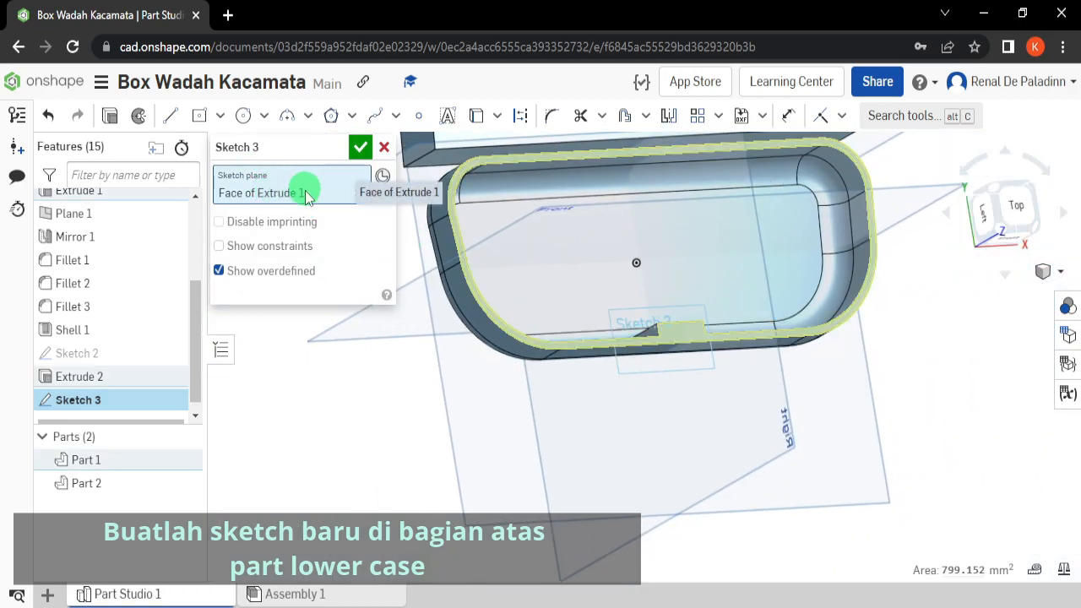
left_click(382, 397)
middle_click_drag(390, 403, 504, 425)
right_click(454, 232)
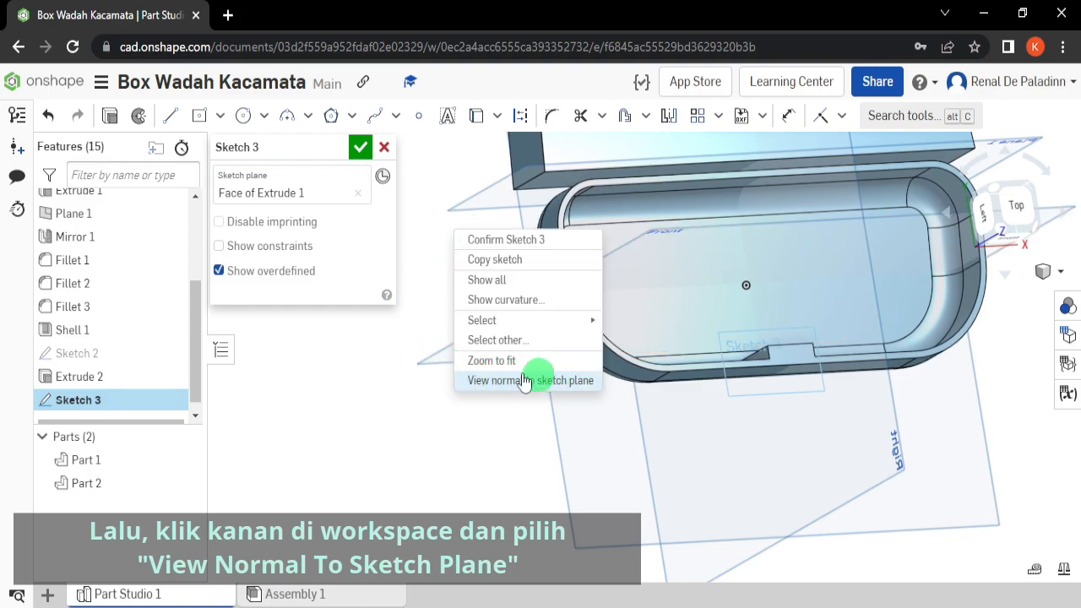
left_click(499, 382)
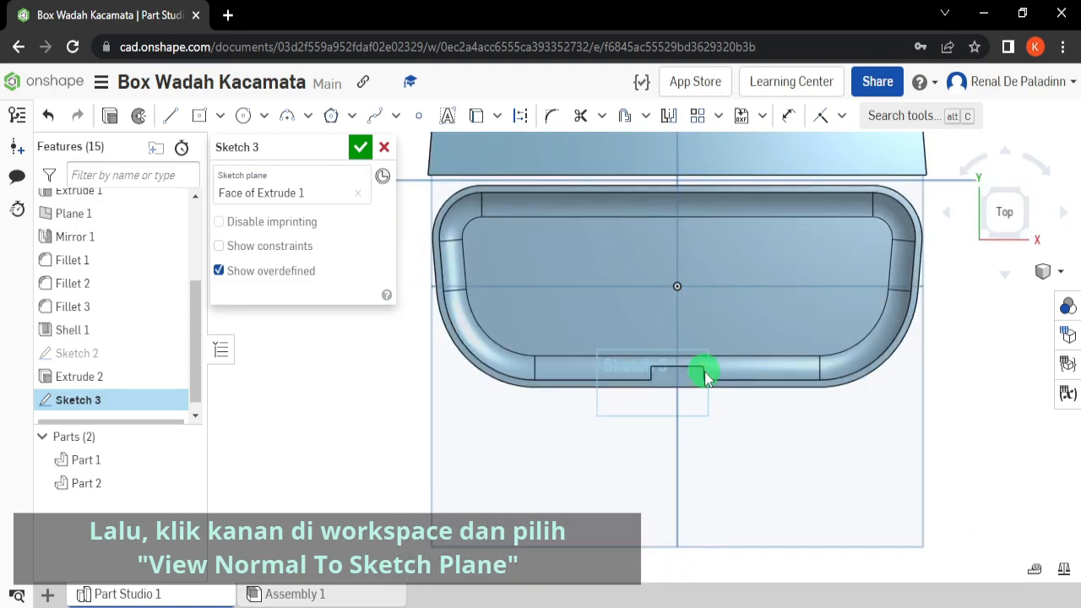
Measure the distance between the outer and inner front edges of the lower case's rim, then clear the selection
scroll(697, 384, "up", 3)
scroll(691, 384, "up", 4)
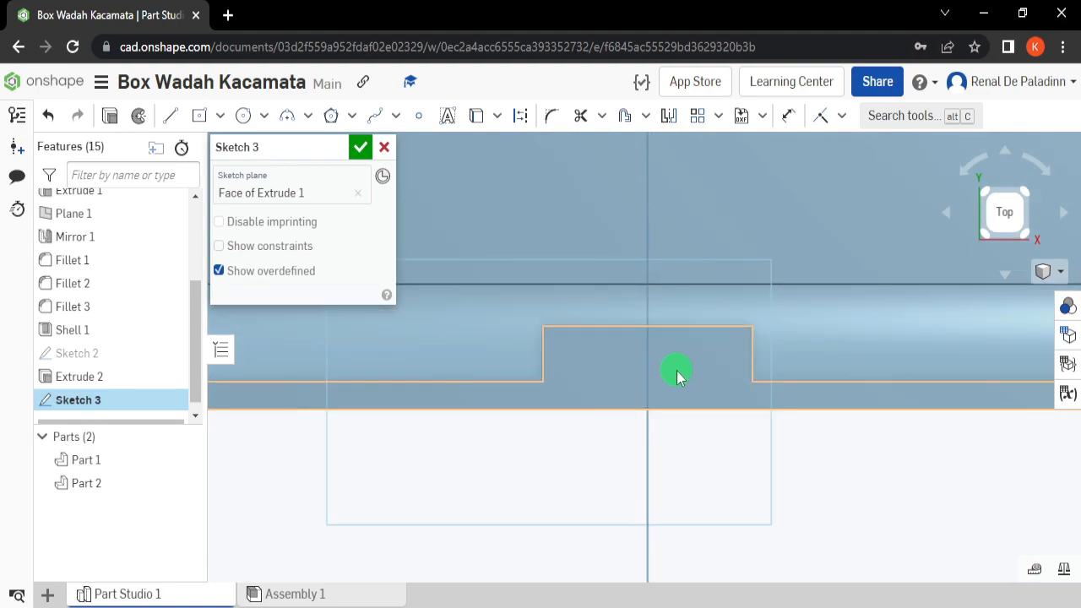
scroll(687, 372, "down", 4)
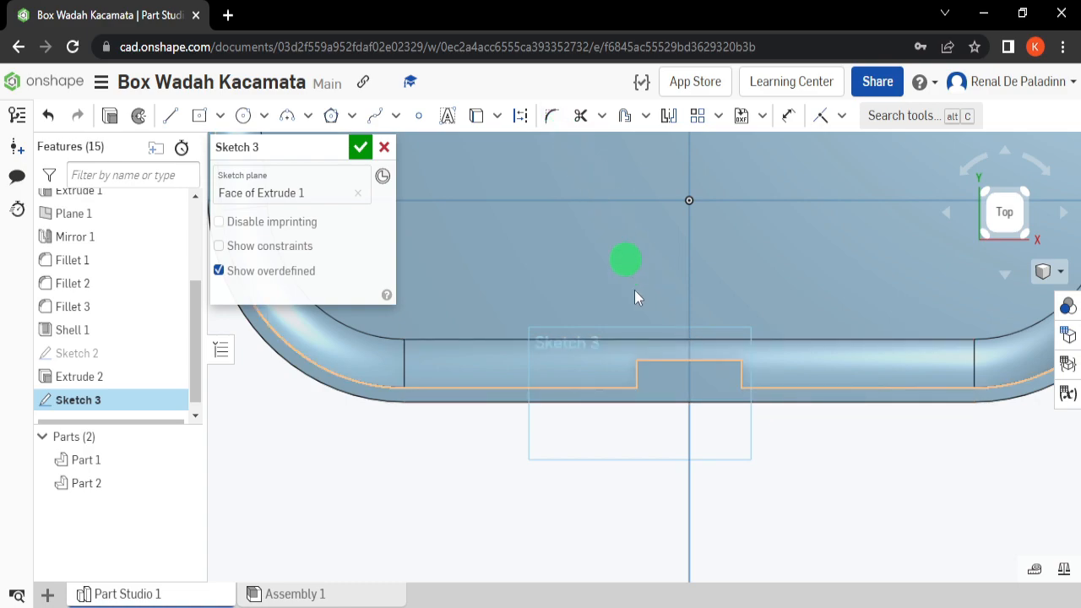
left_click(550, 402)
left_click(549, 388)
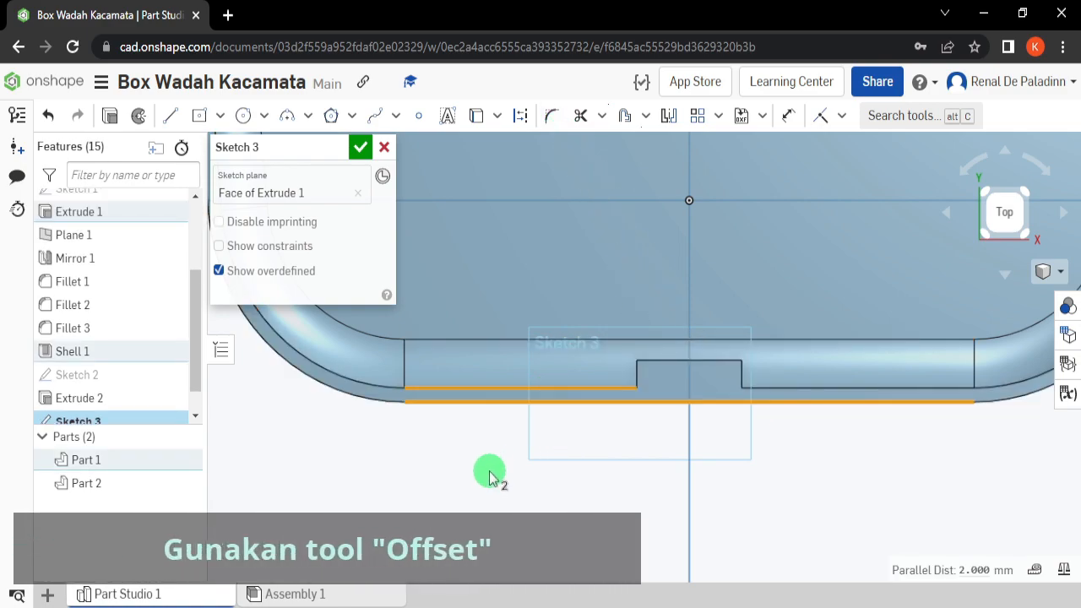
left_click(488, 474)
Start an Offset from the rim's inner edges, selecting the left front edge, both left corner arcs, the left side and the back edge
left_click(624, 123)
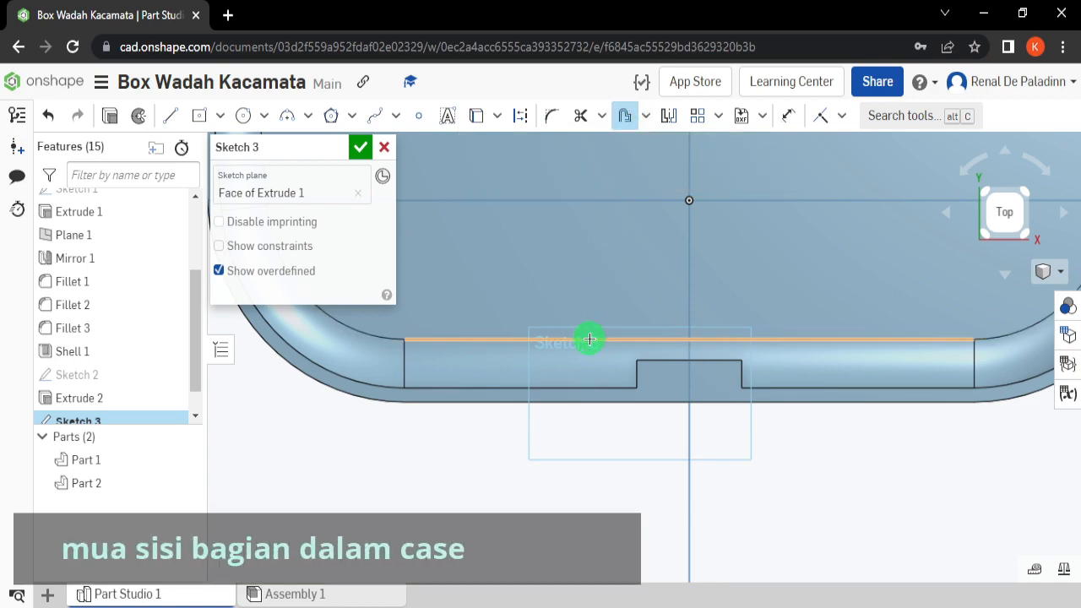
scroll(595, 325, "down", 2)
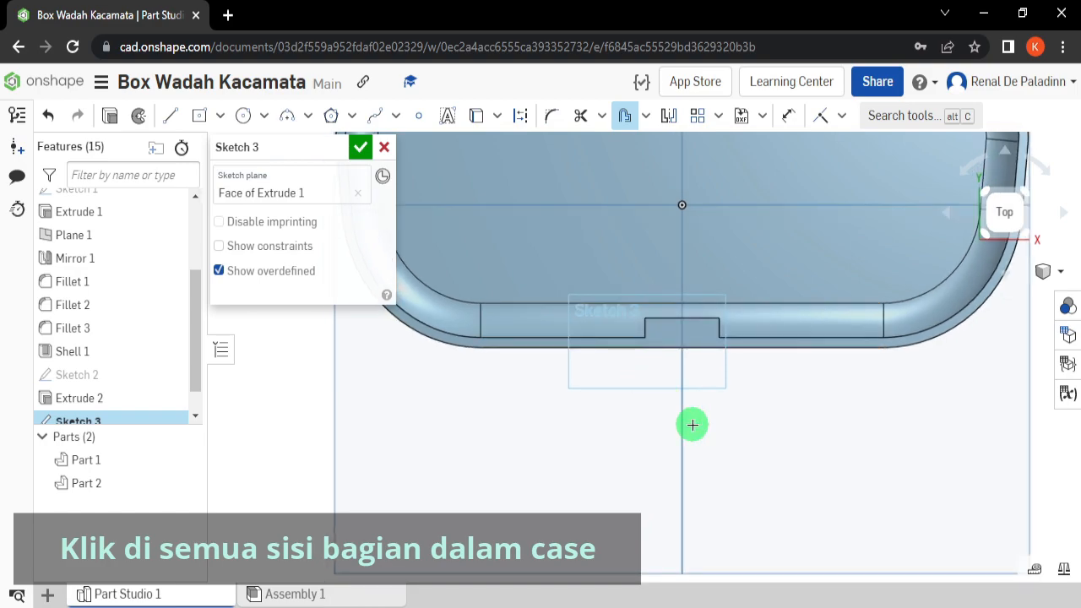
middle_click_drag(640, 417, 651, 476)
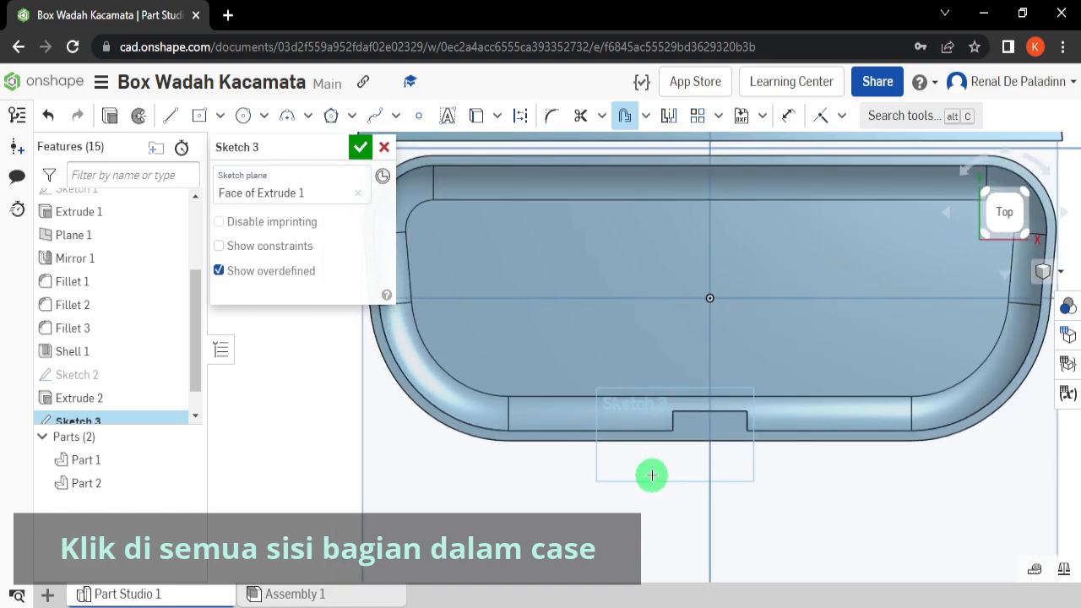
left_click(624, 430)
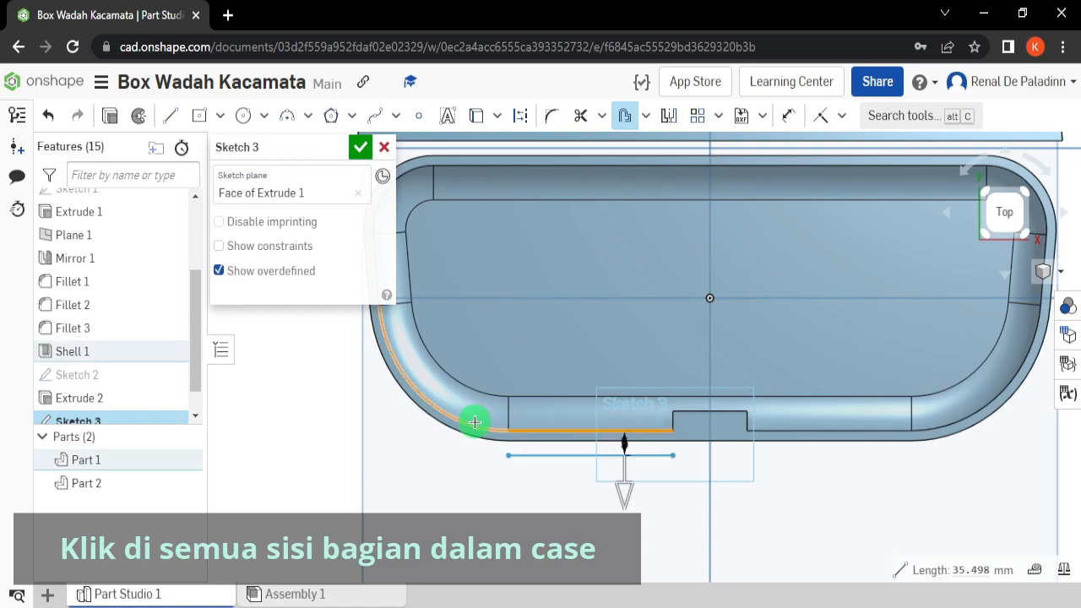
left_click(473, 420)
middle_click_drag(482, 321, 532, 372)
left_click(426, 335)
left_click(429, 250)
left_click(513, 221)
Add the inner rim's right back corner arc, right side, right front corner arc and right front edge to the offset selection
scroll(593, 278, "down", 2)
middle_click_drag(594, 278, 540, 292)
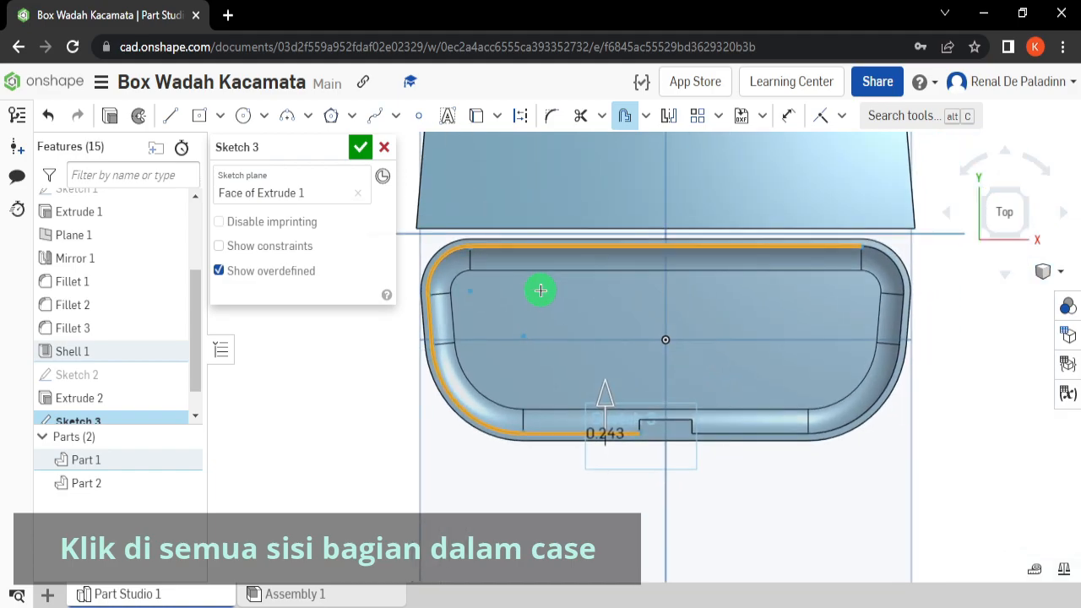
left_click(887, 271)
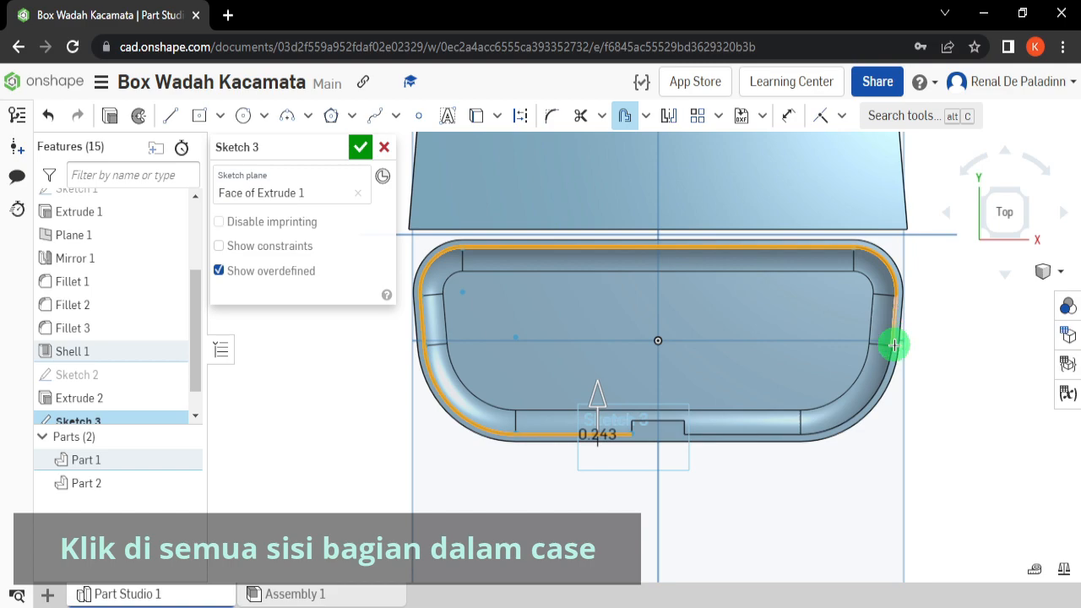
left_click(893, 332)
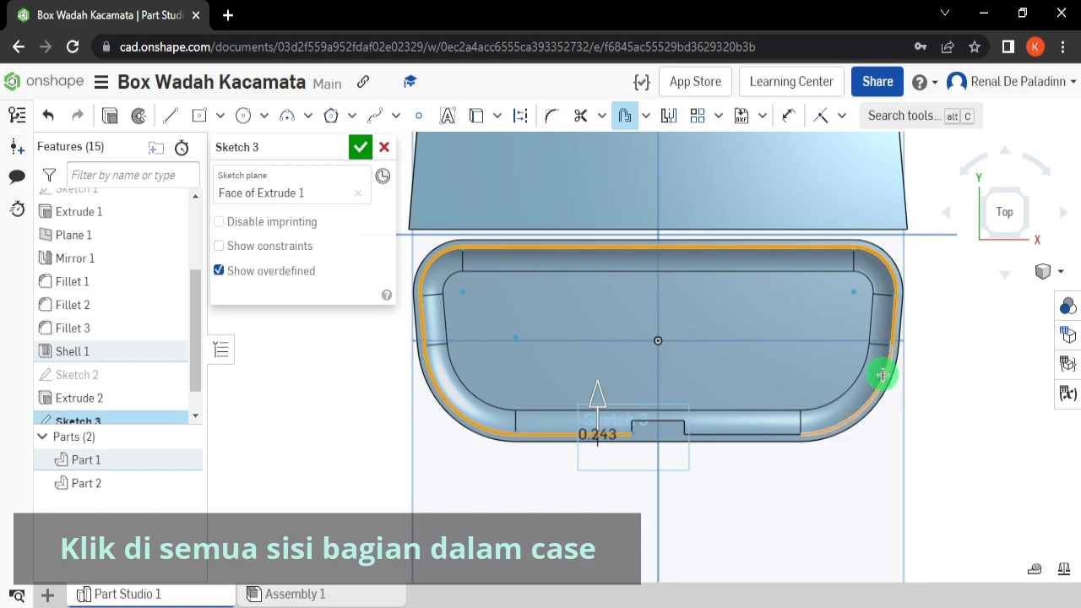
left_click(860, 406)
left_click(754, 434)
Place the offset outward from the inner rim and set its distance to 0.5 mm
scroll(678, 438, "up", 3)
left_click(540, 385)
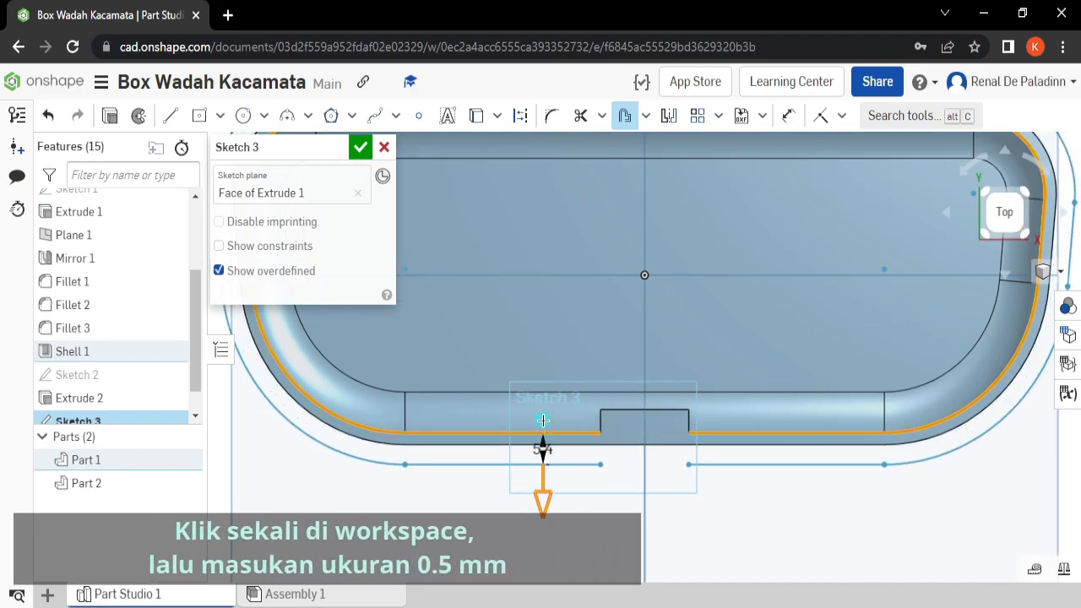
left_click(592, 455)
scroll(593, 455, "down", 4)
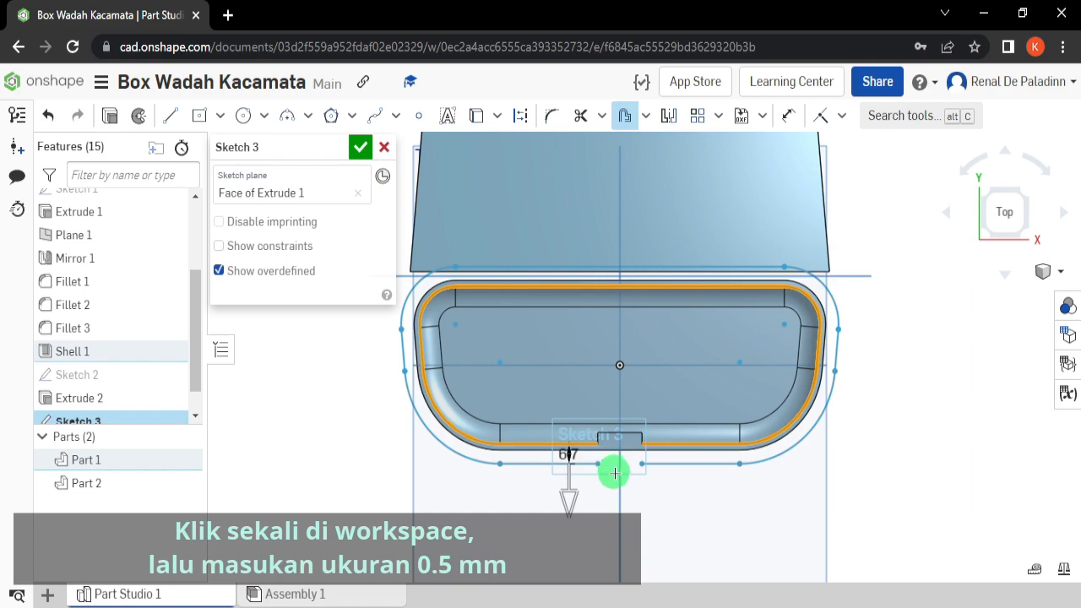
left_click(393, 420)
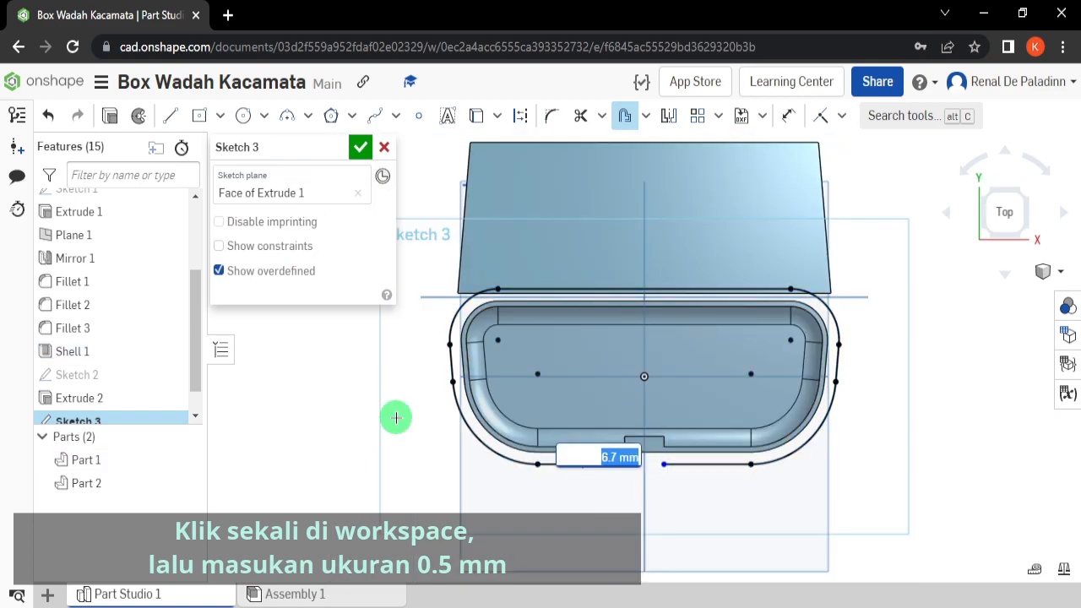
key("Return")
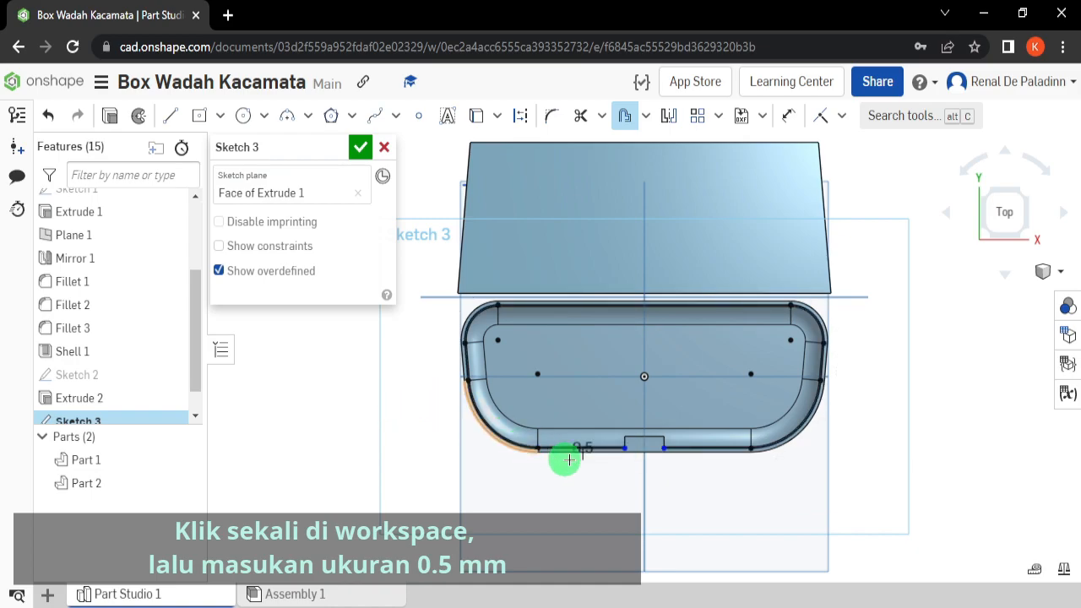
scroll(558, 458, "up", 5)
scroll(522, 422, "down", 5)
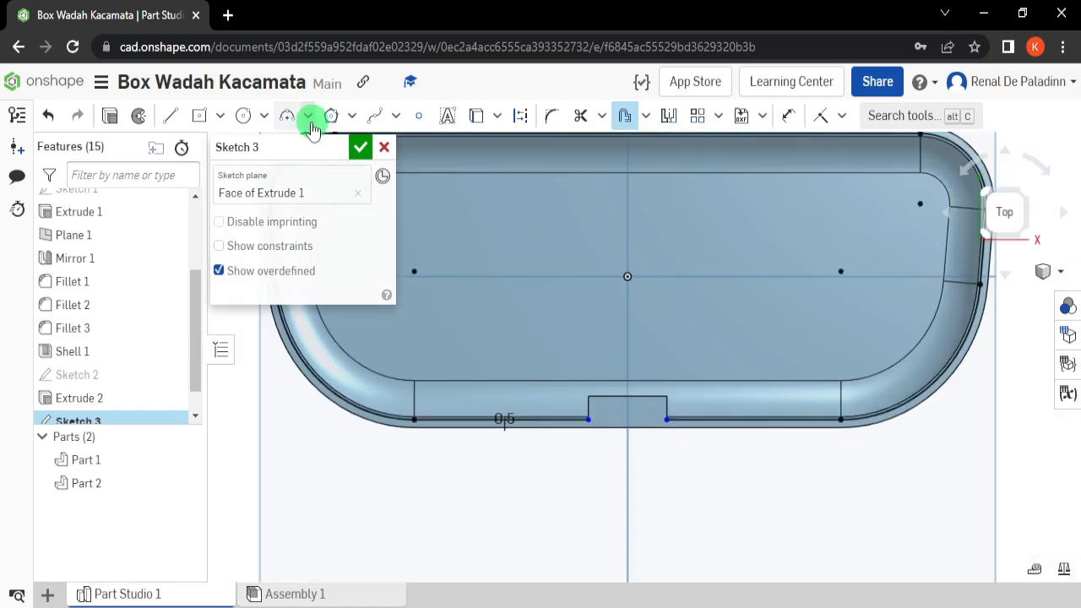
Draw a vertical construction line about 104 mm long through the origin, extending beyond the case's front and back edges
left_click(172, 118)
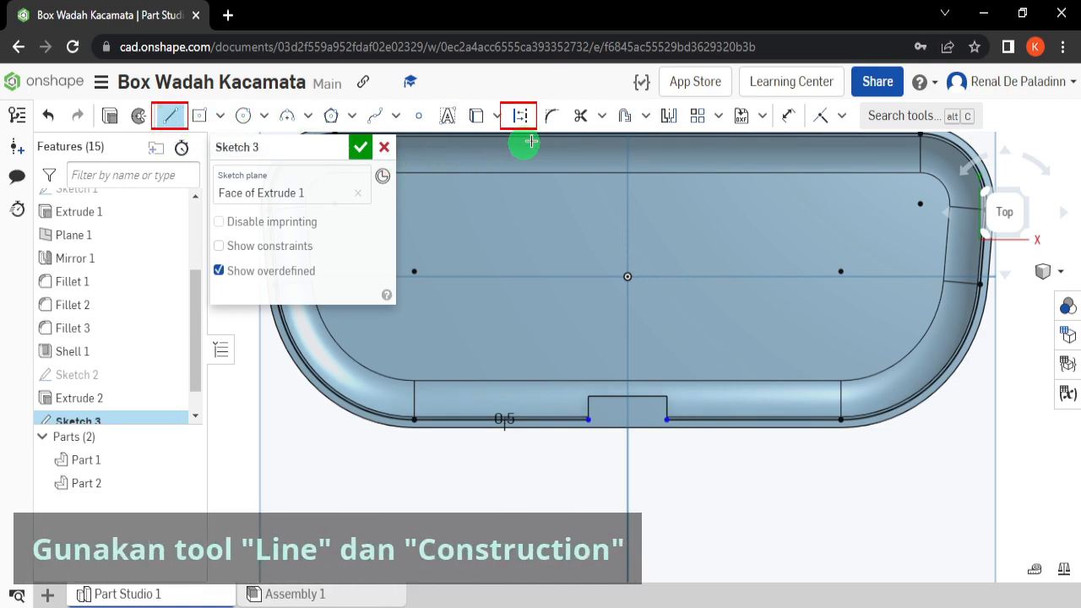
left_click(521, 118)
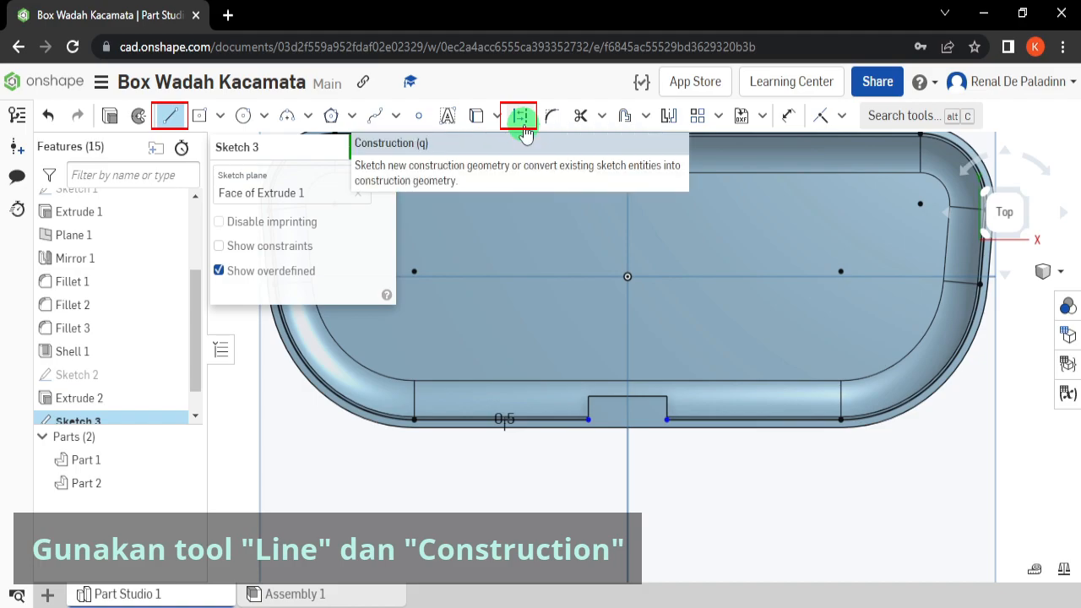
left_click(524, 124)
scroll(603, 212, "down", 5)
middle_click_drag(603, 212, 616, 269)
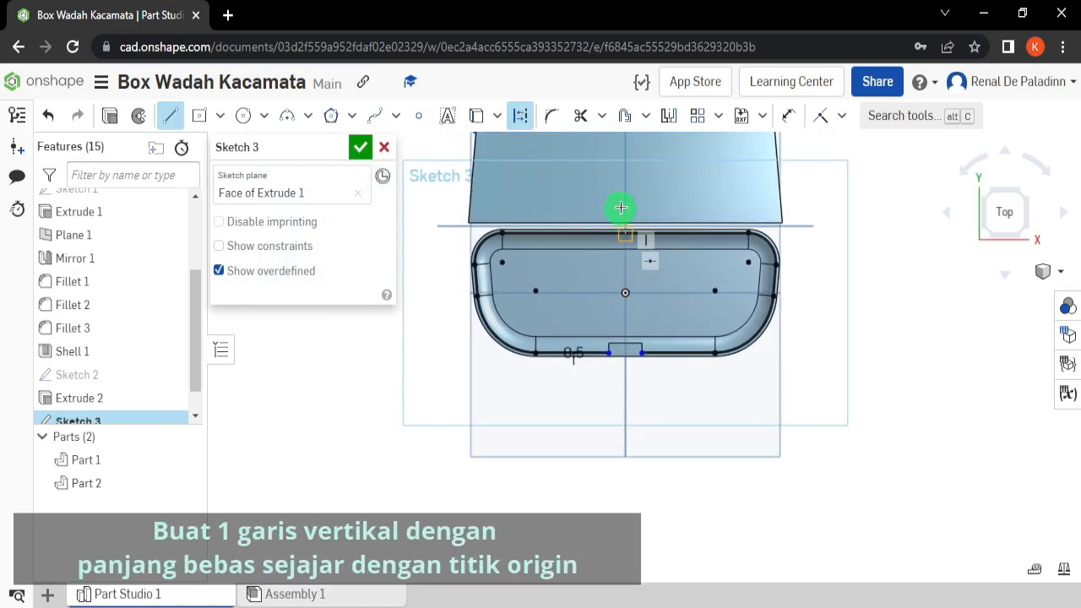
left_click(624, 190)
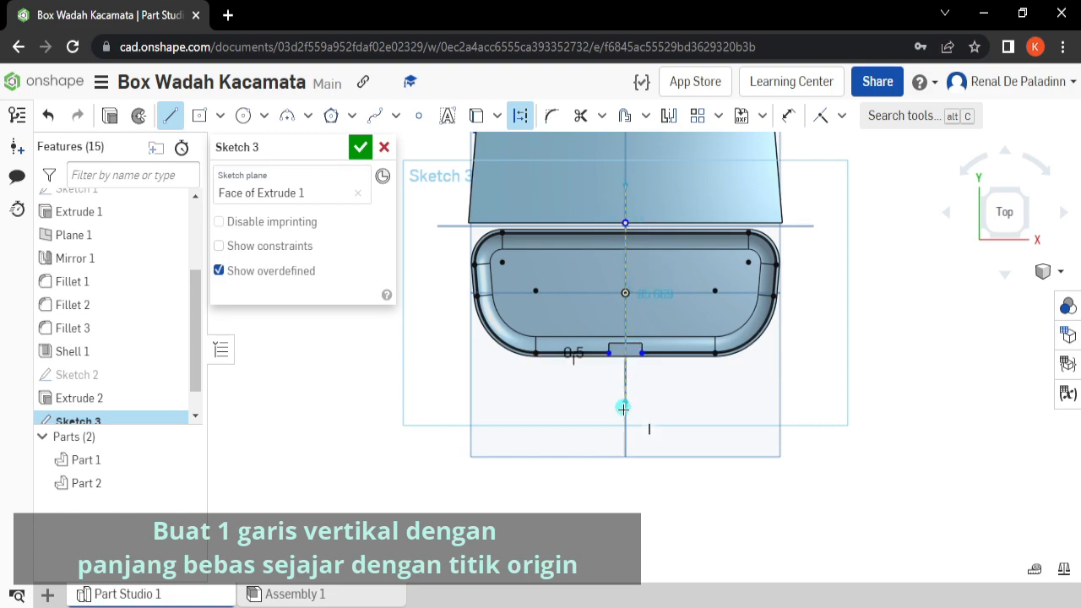
left_click(624, 413)
scroll(639, 241, "up", 4)
scroll(678, 270, "down", 1)
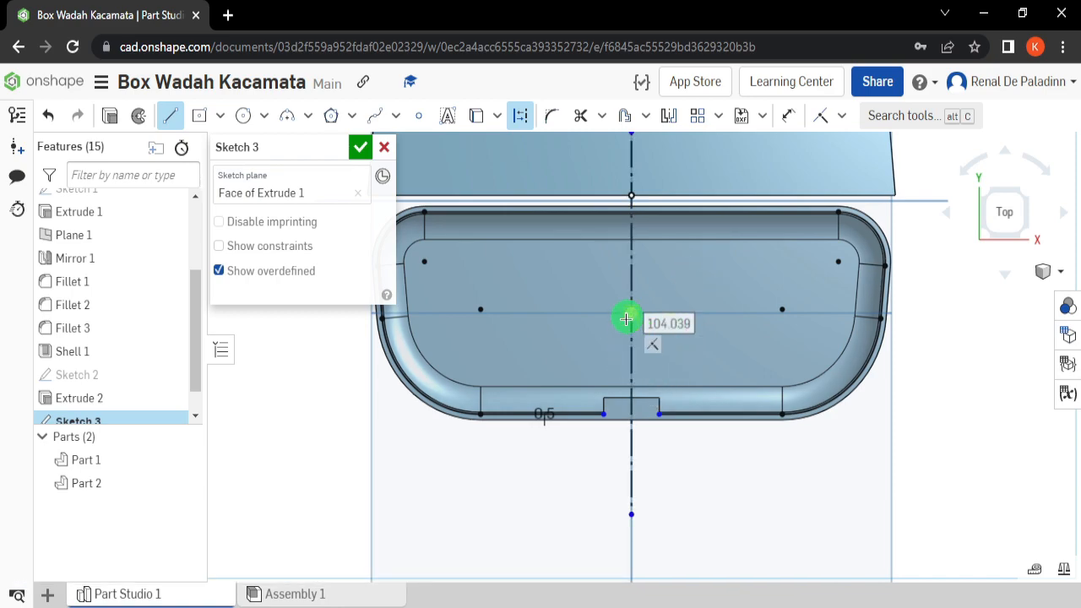
key("Escape")
middle_click_drag(641, 278, 651, 292)
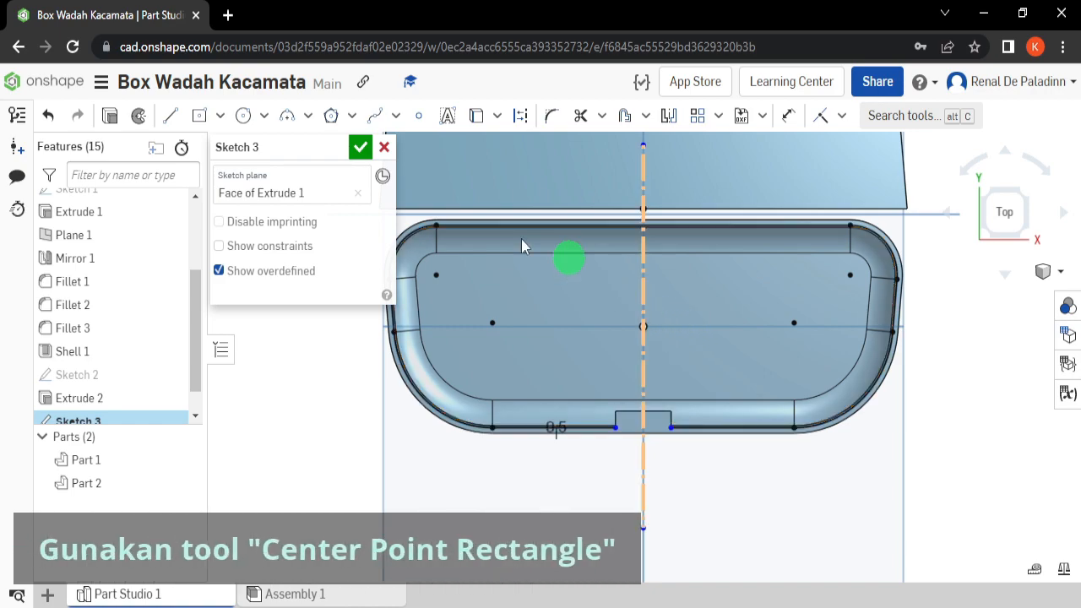
Draw a 26 mm by 2 mm center point rectangle centred on the construction line over the front tab
left_click(220, 116)
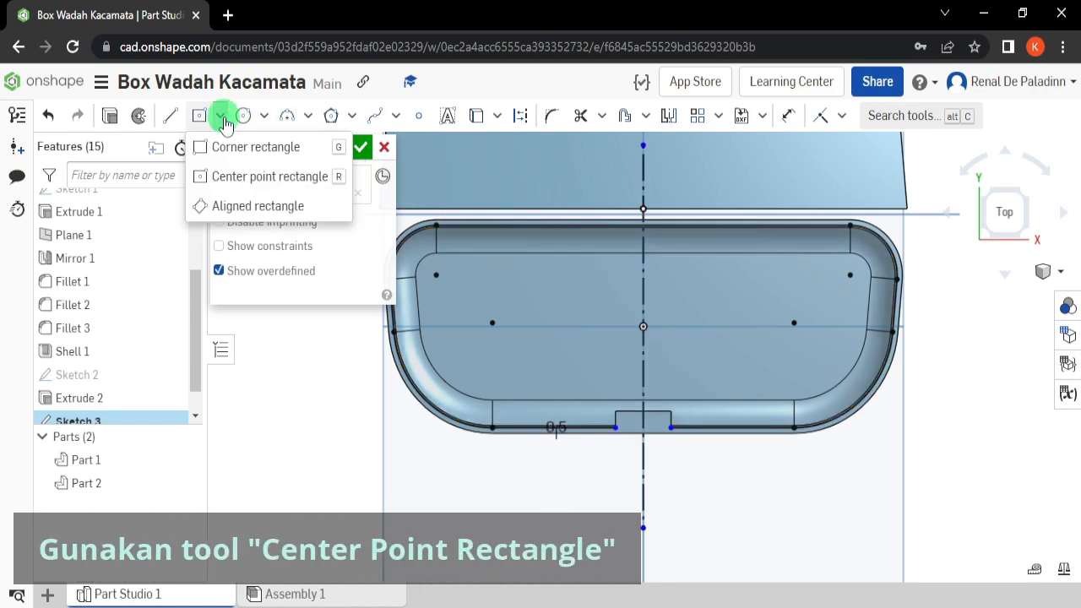
left_click(259, 175)
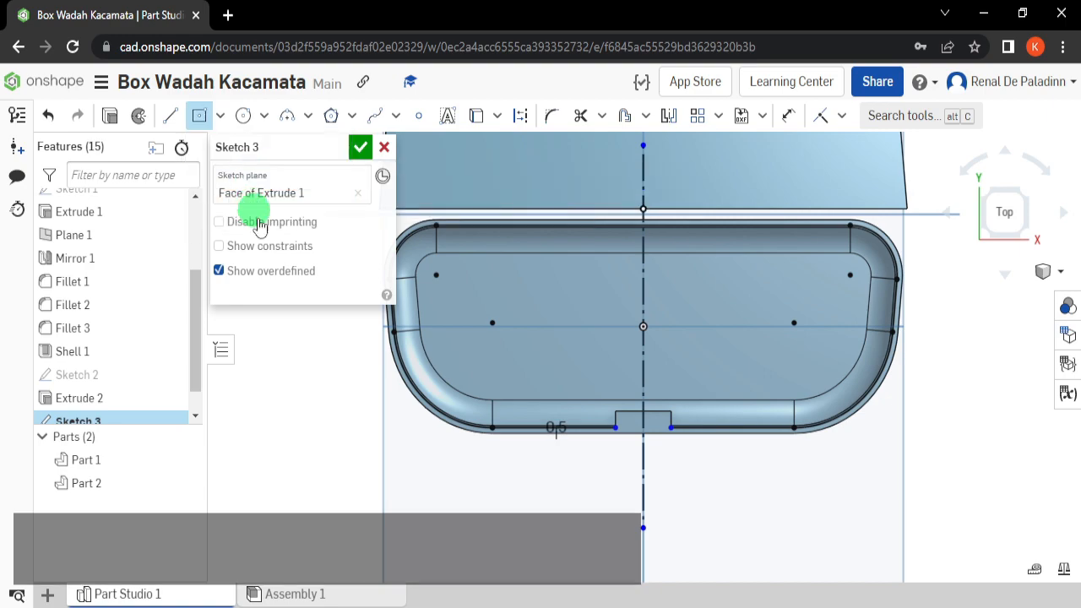
scroll(643, 460, "up", 3)
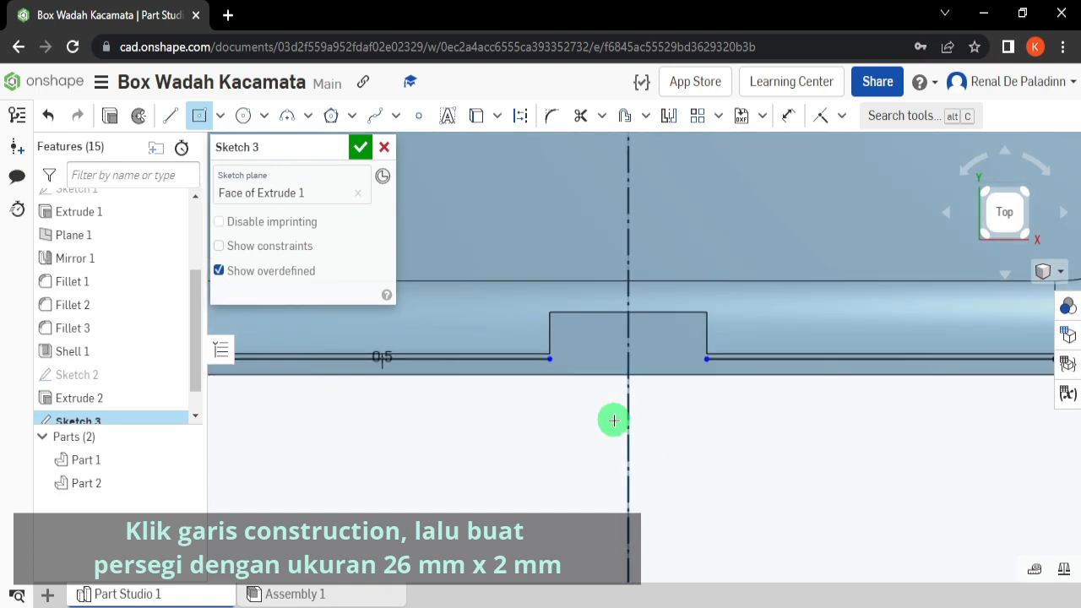
scroll(625, 439, "up", 2)
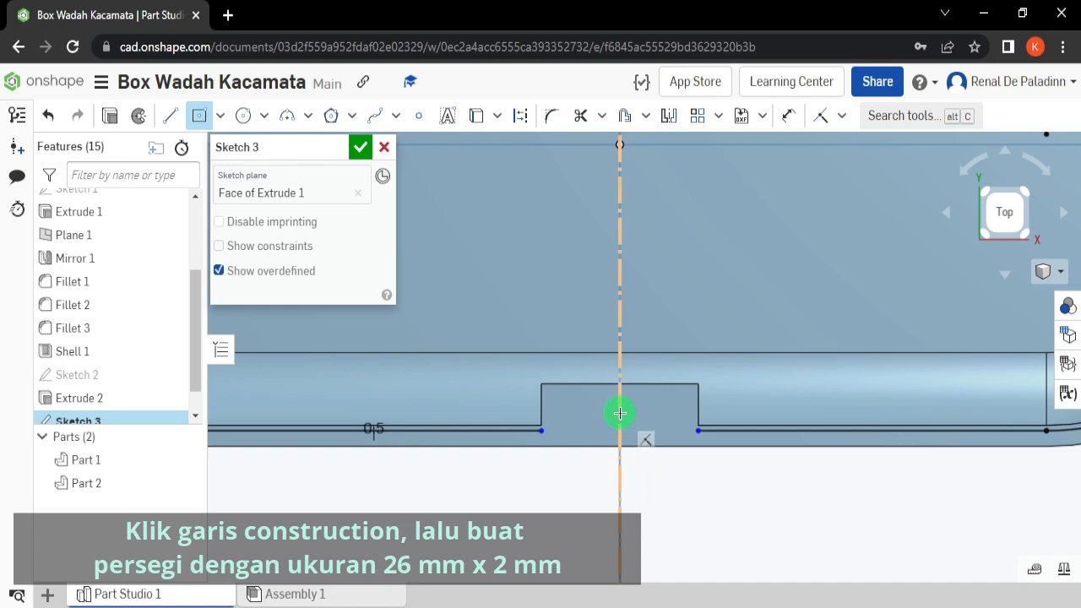
left_click_drag(619, 413, 719, 487)
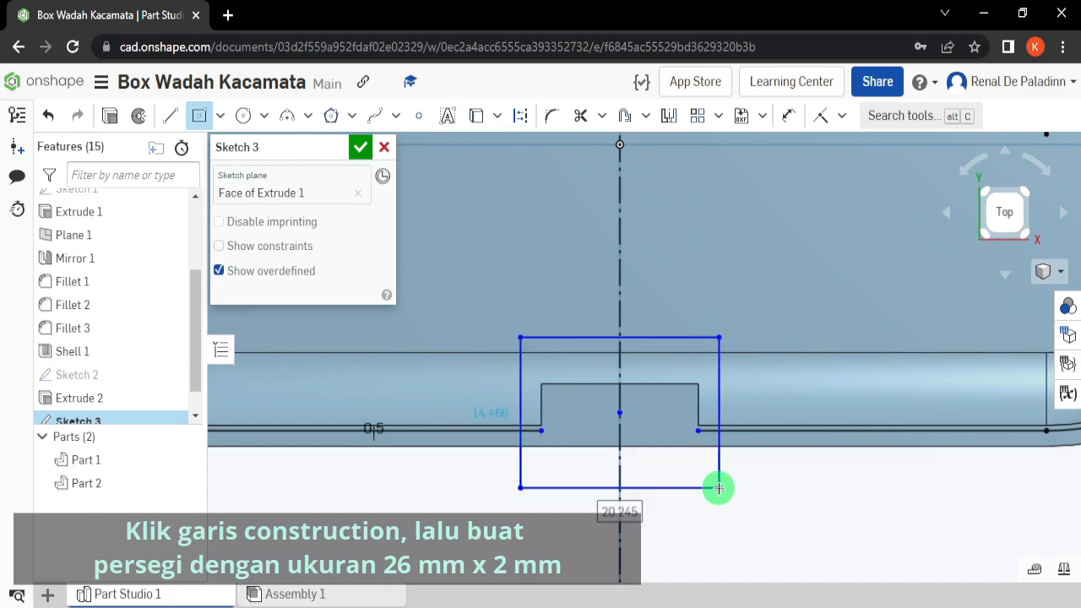
type("3")
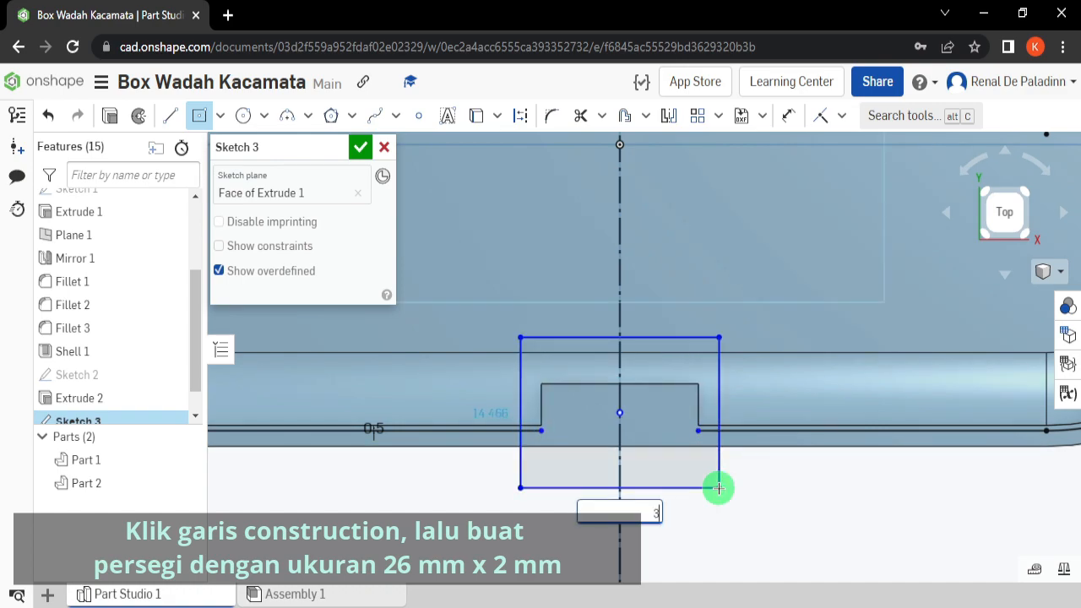
key("Tab")
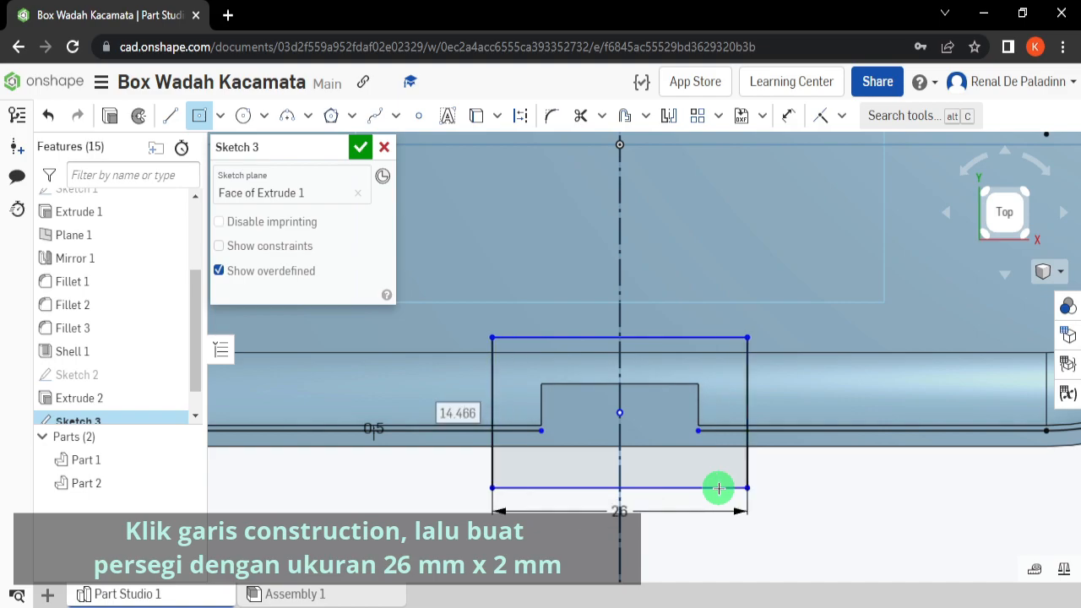
type("3")
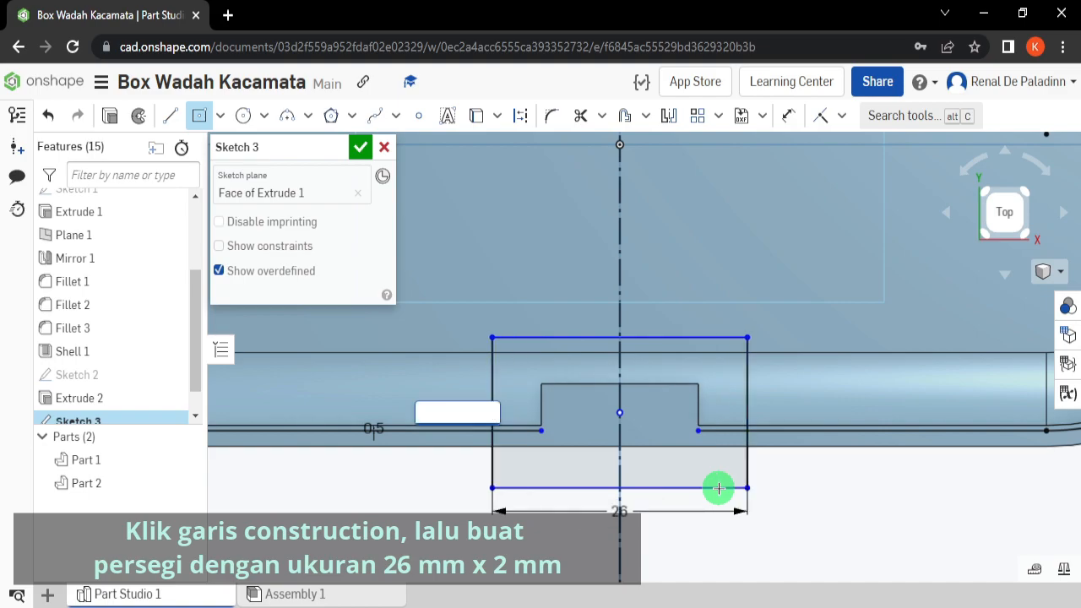
key("Return")
scroll(717, 442, "up", 3)
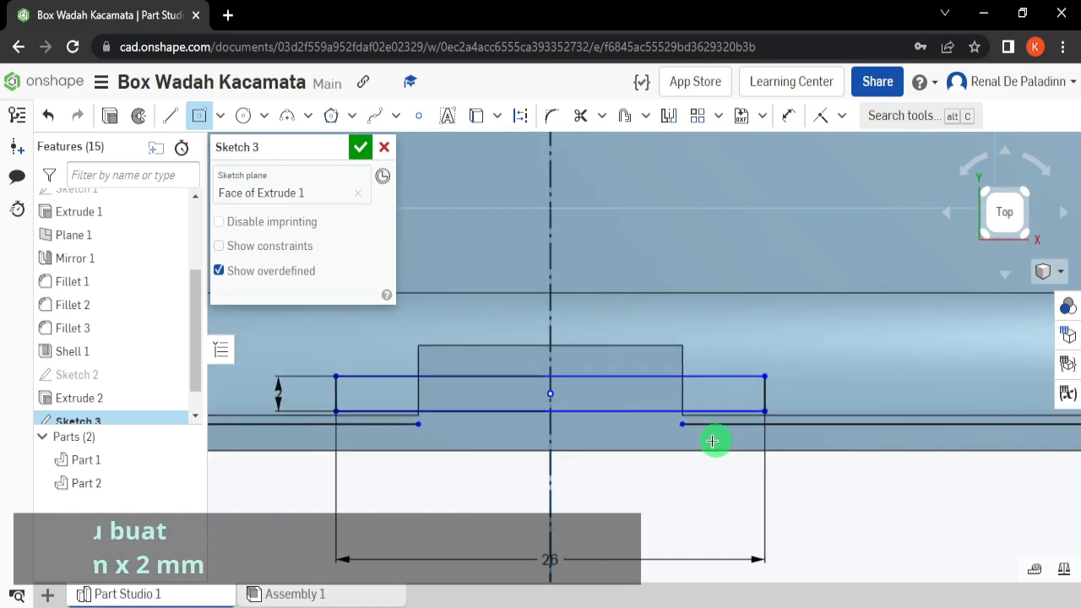
middle_click_drag(687, 447, 699, 446)
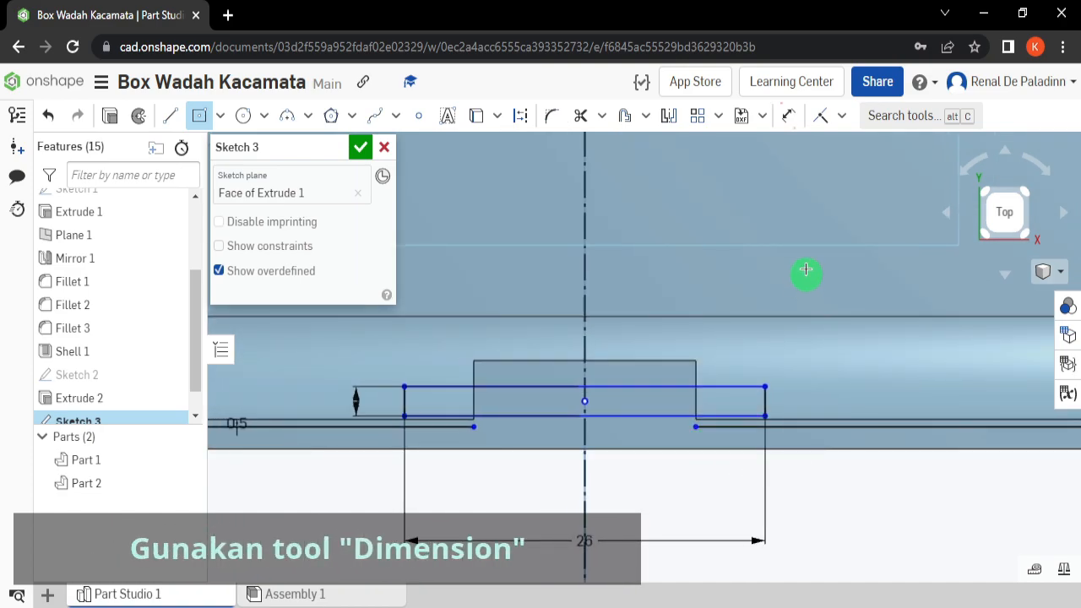
Dimension the distance from the rectangle's lower side to the case's outer front edge as 1.5 mm
key("d")
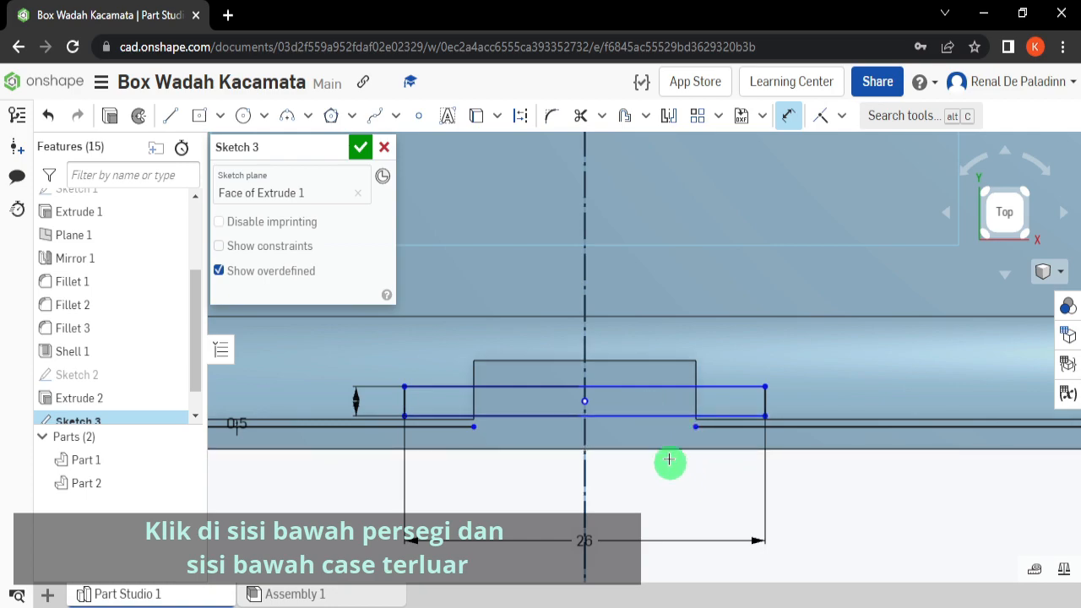
left_click(650, 420)
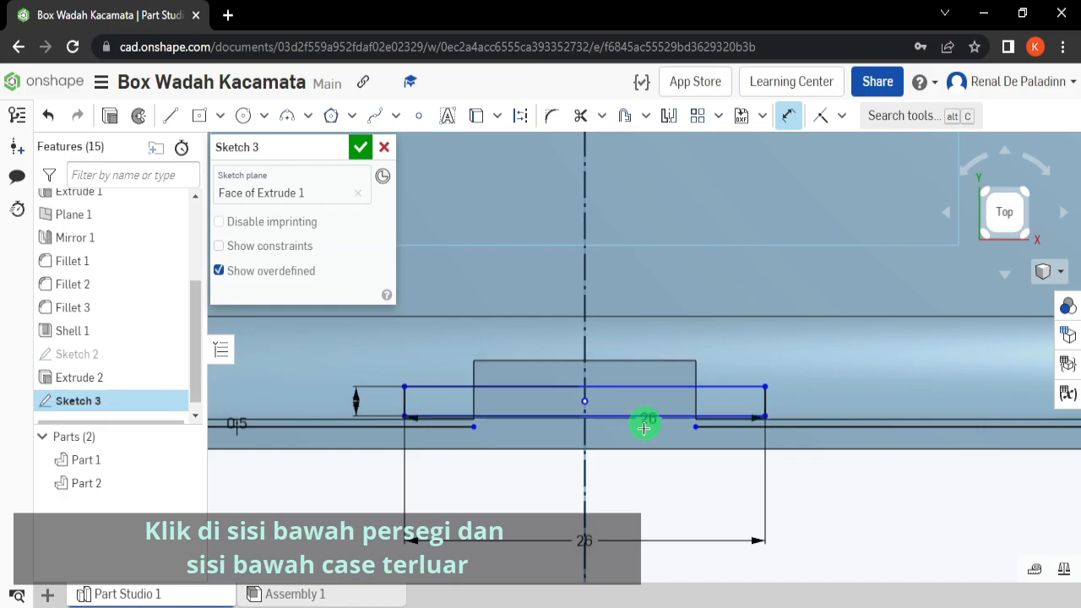
left_click(639, 451)
scroll(641, 454, "down", 3)
scroll(641, 454, "up", 3)
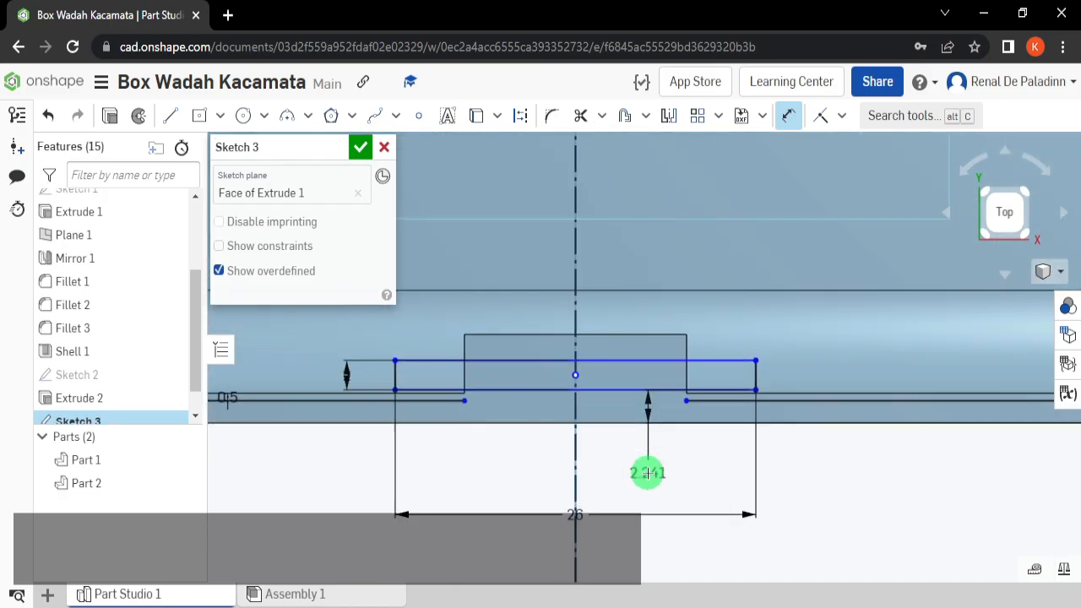
left_click(644, 471)
type("1")
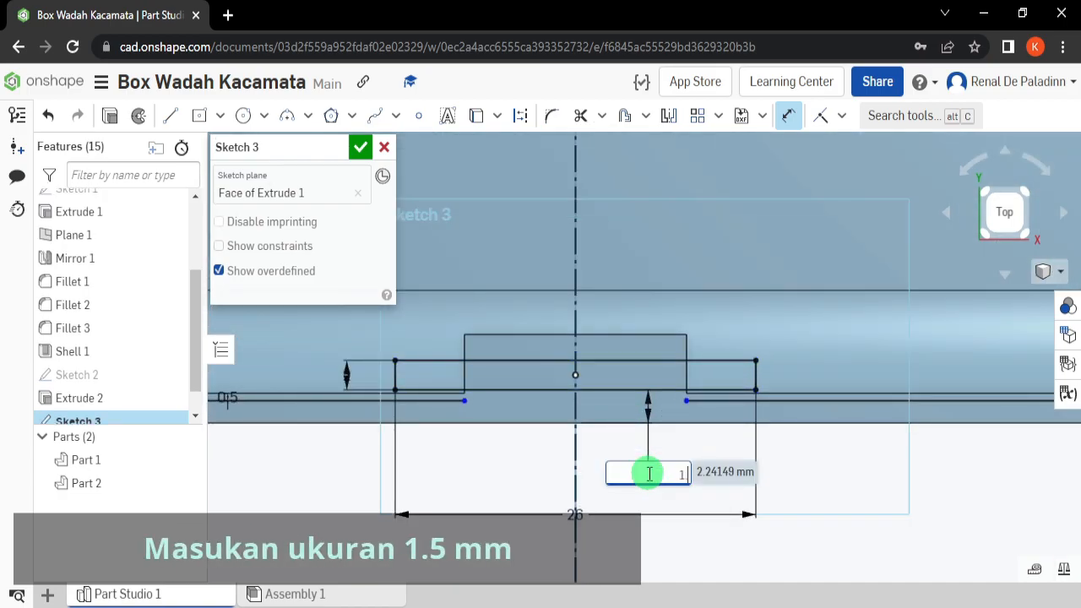
type(".5")
key("Return")
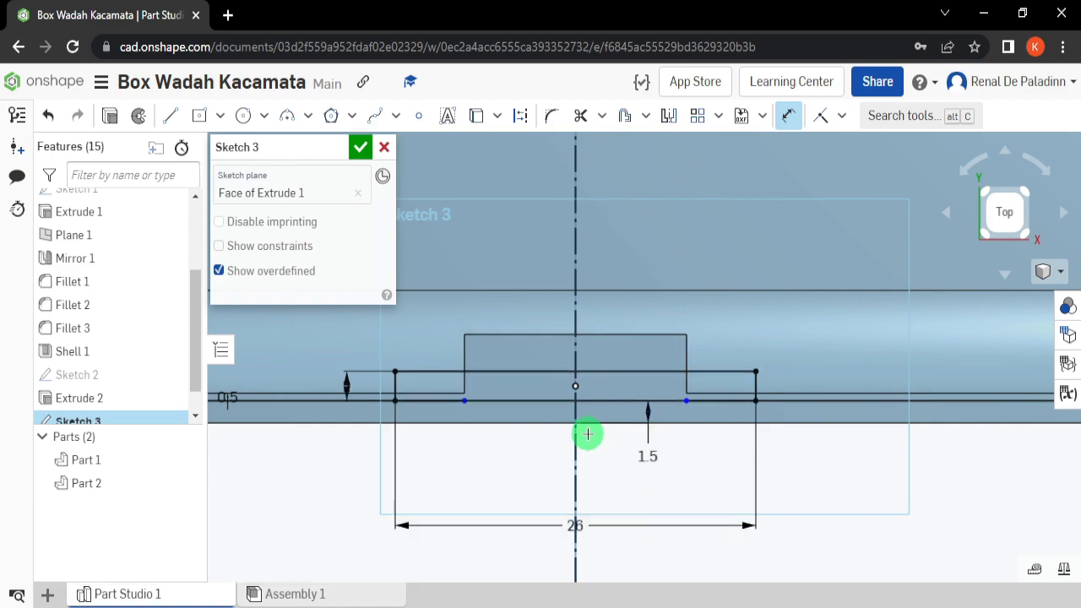
scroll(433, 410, "up", 3)
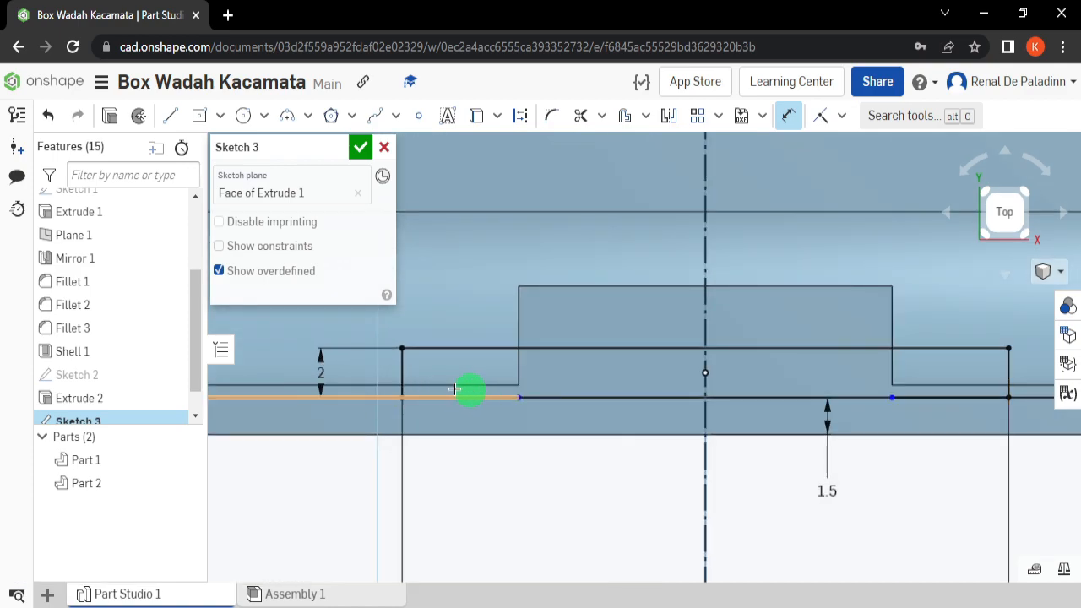
scroll(554, 484, "down", 2)
scroll(554, 484, "down", 1)
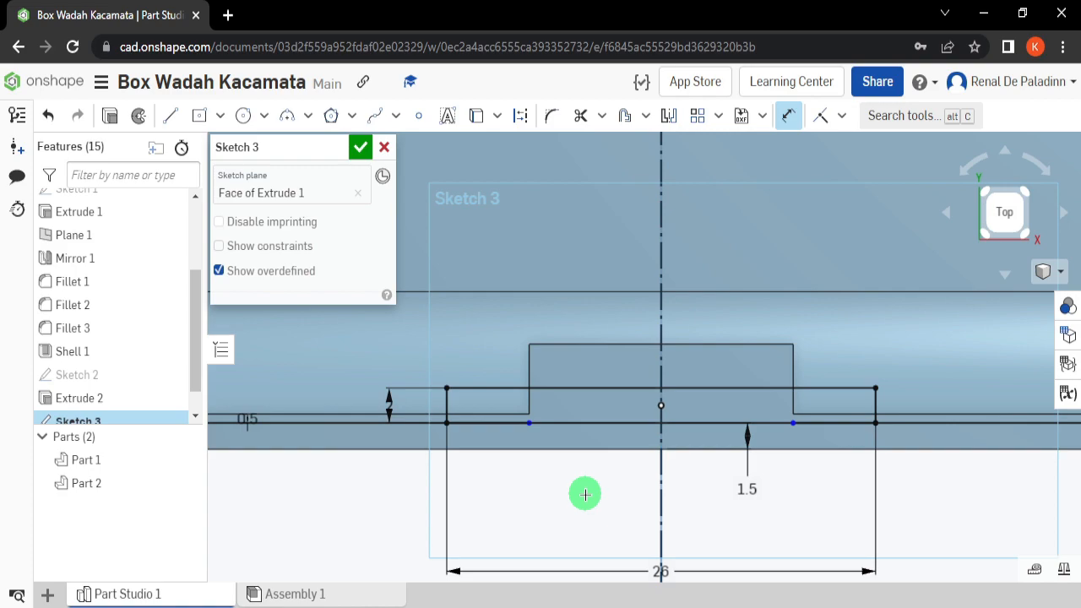
scroll(585, 493, "down", 1)
key("Escape")
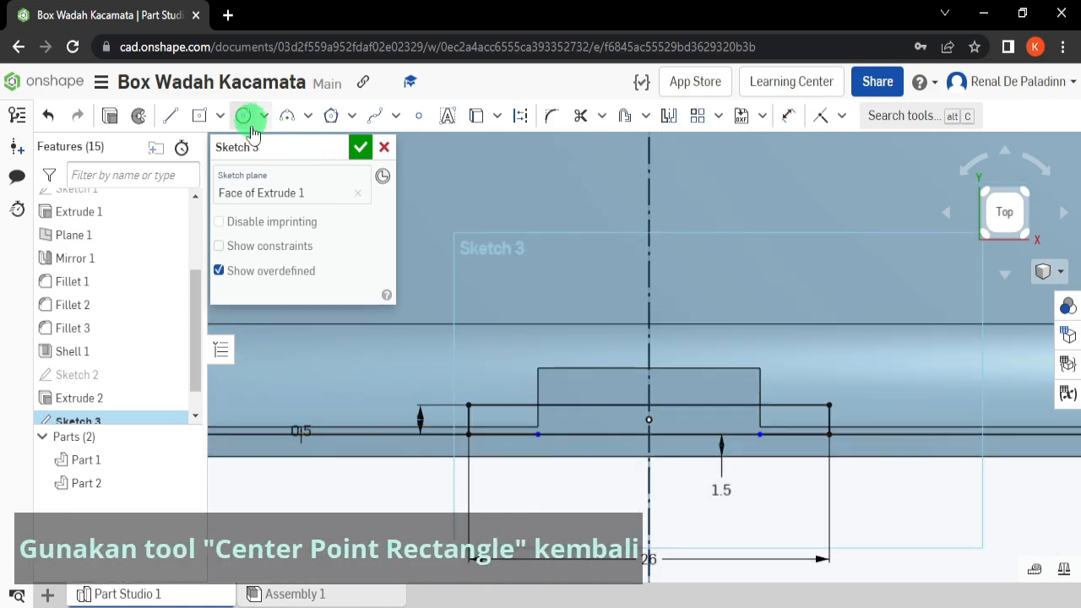
Draw a 102 mm by 2 mm center point rectangle centred on the construction line near the lower case's back edge
left_click(219, 115)
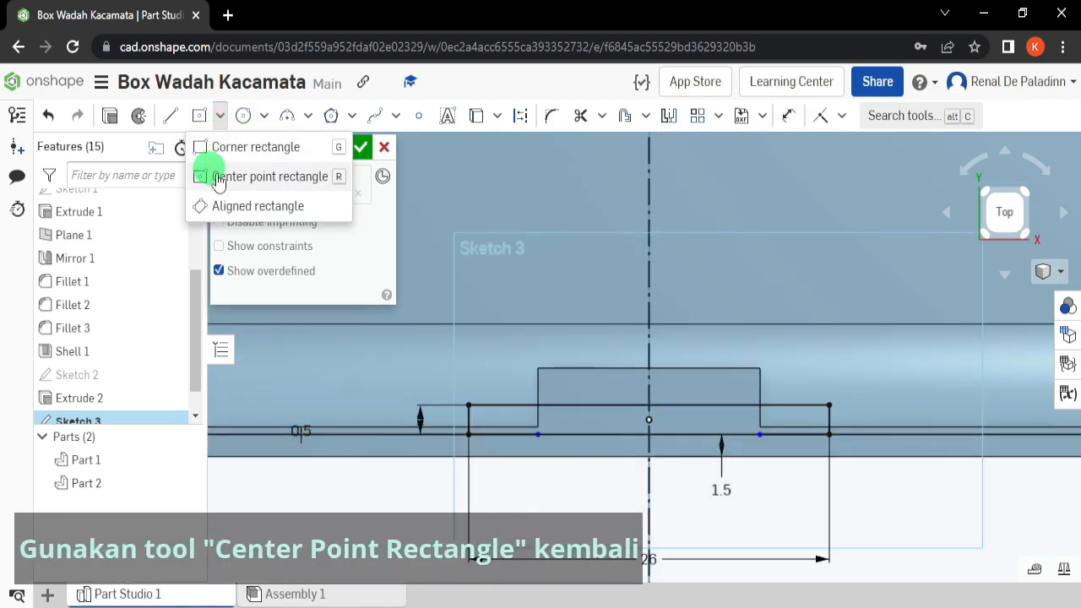
left_click(272, 183)
scroll(572, 258, "down", 5)
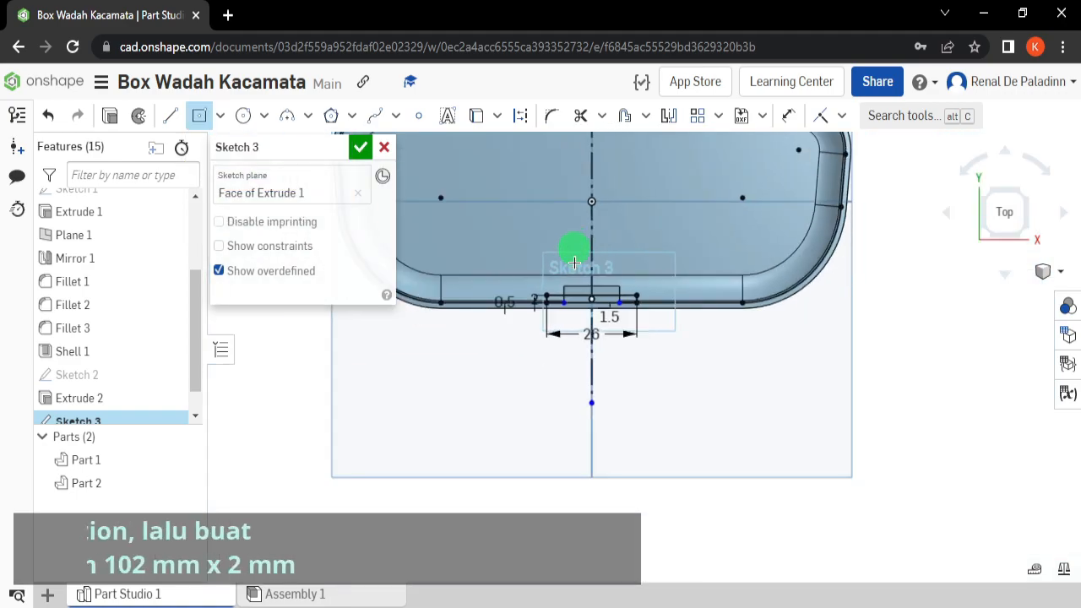
scroll(619, 270, "up", 6)
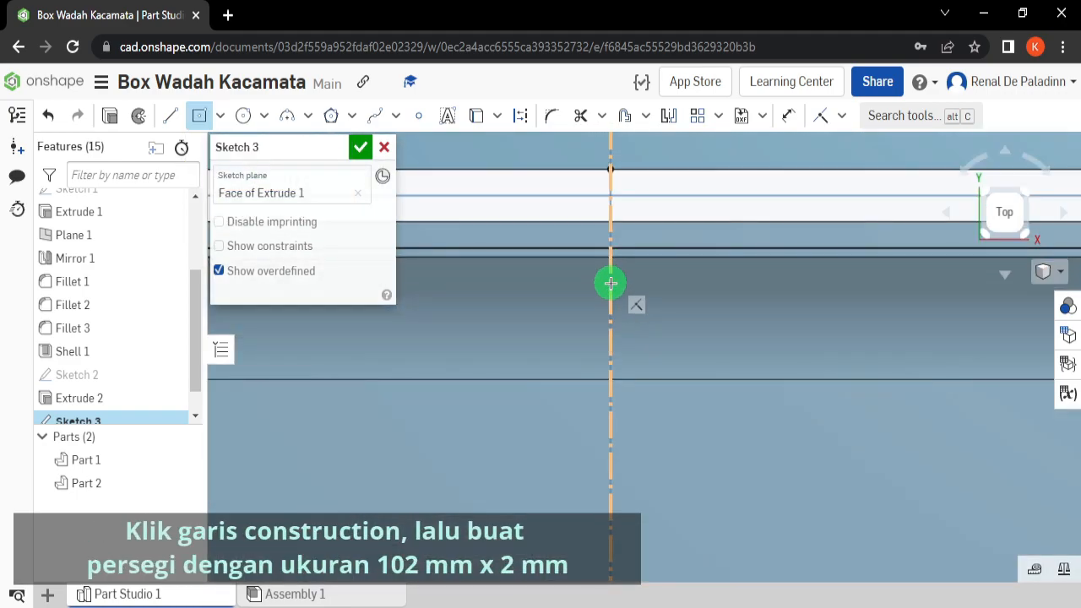
scroll(610, 283, "down", 2)
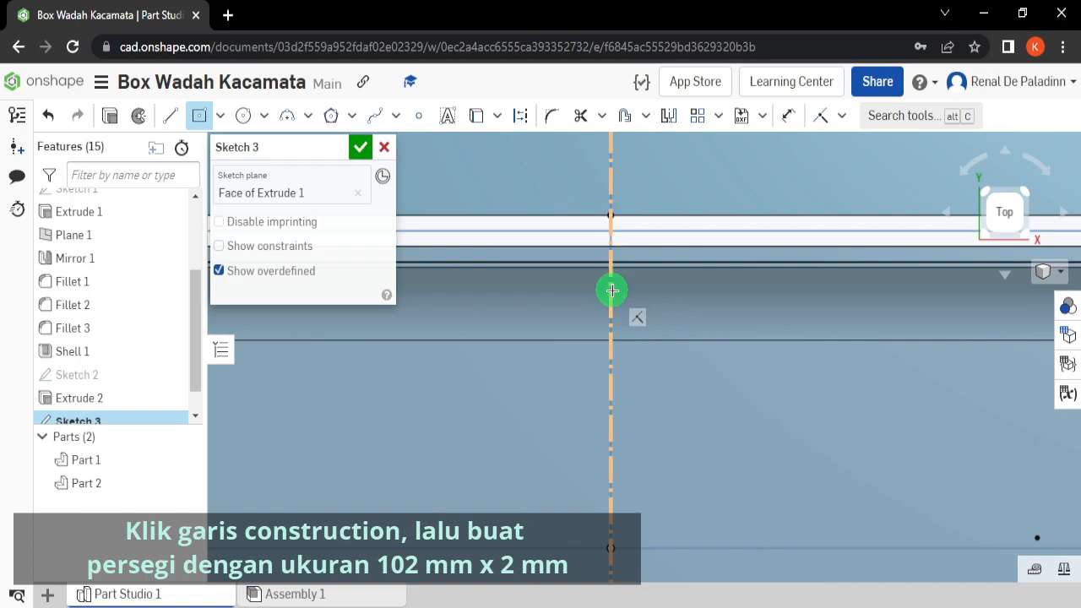
scroll(612, 290, "down", 4)
left_click(612, 291)
scroll(628, 298, "up", 3)
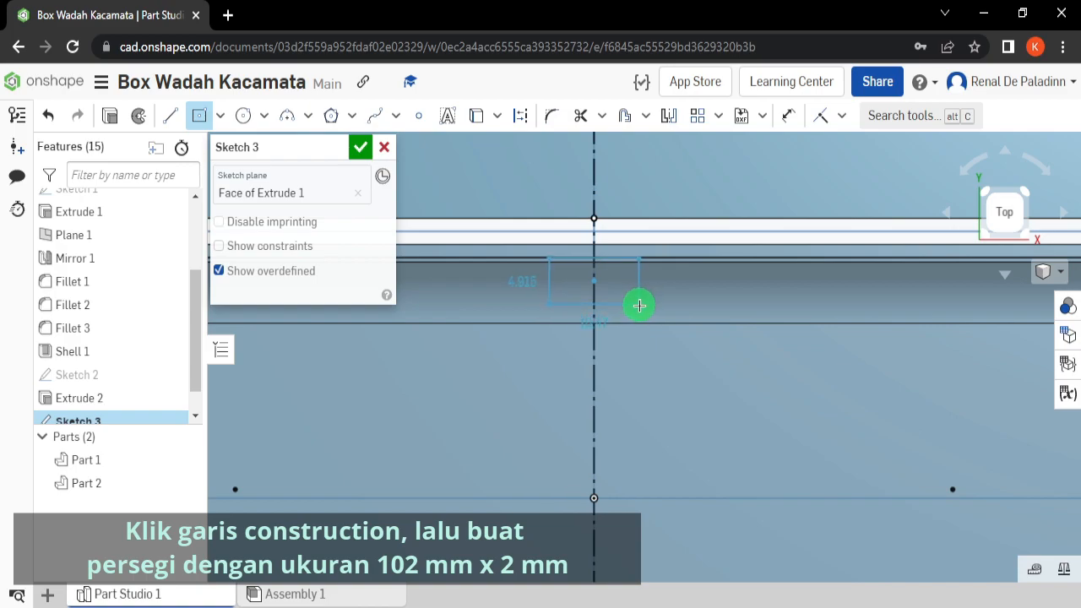
left_click(646, 310)
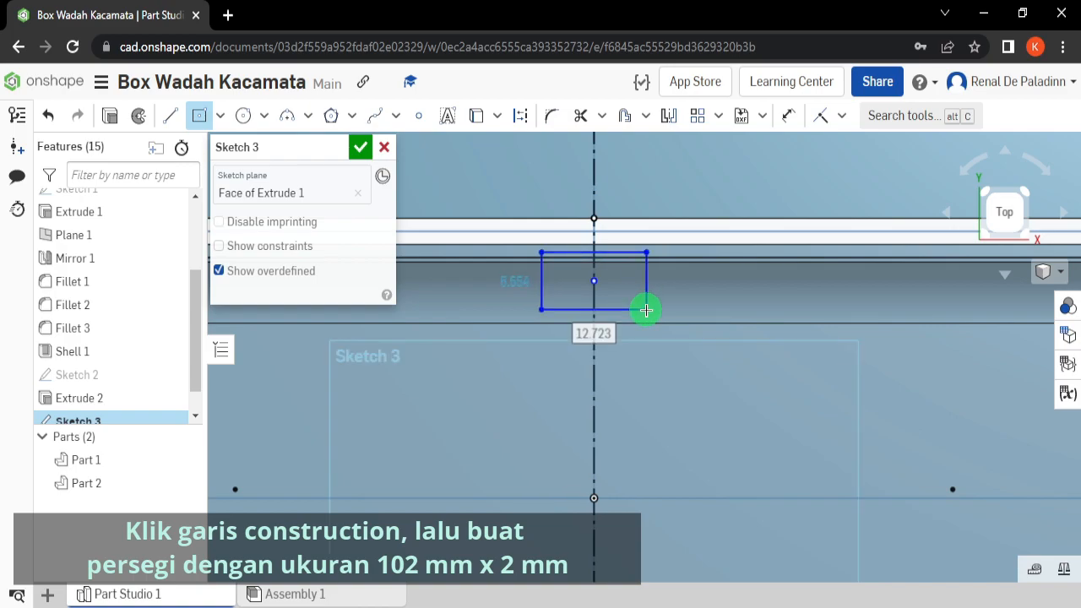
type("102")
key("Return")
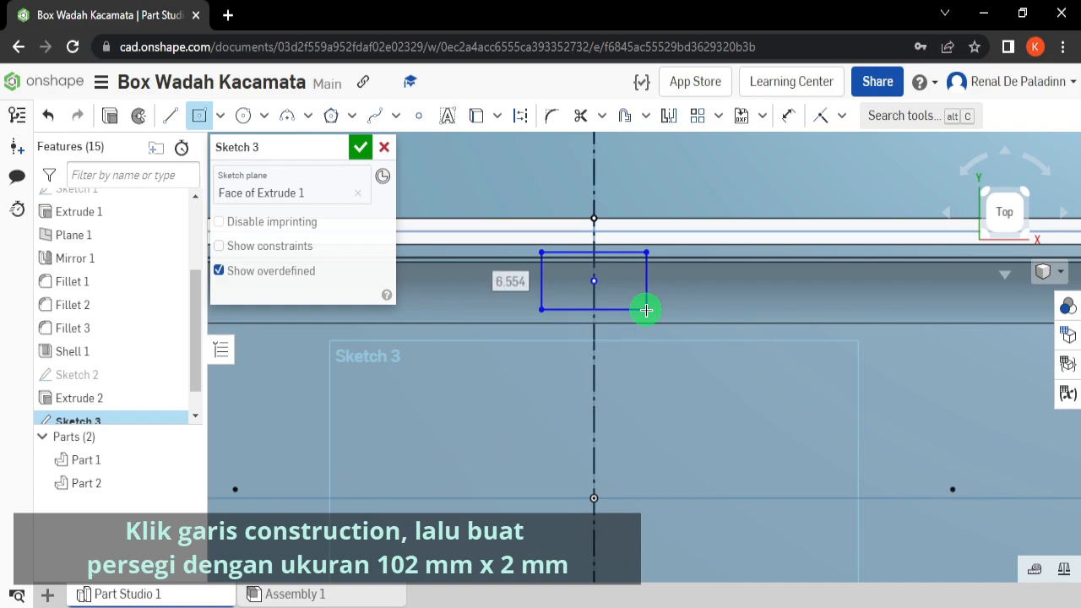
scroll(646, 310, "down", 5)
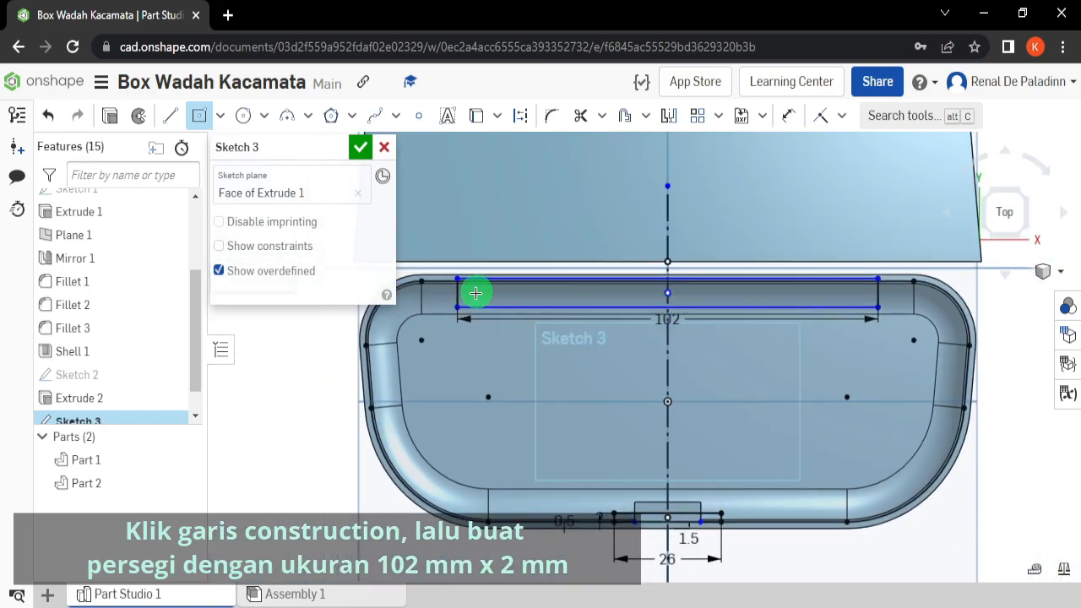
scroll(688, 309, "up", 2)
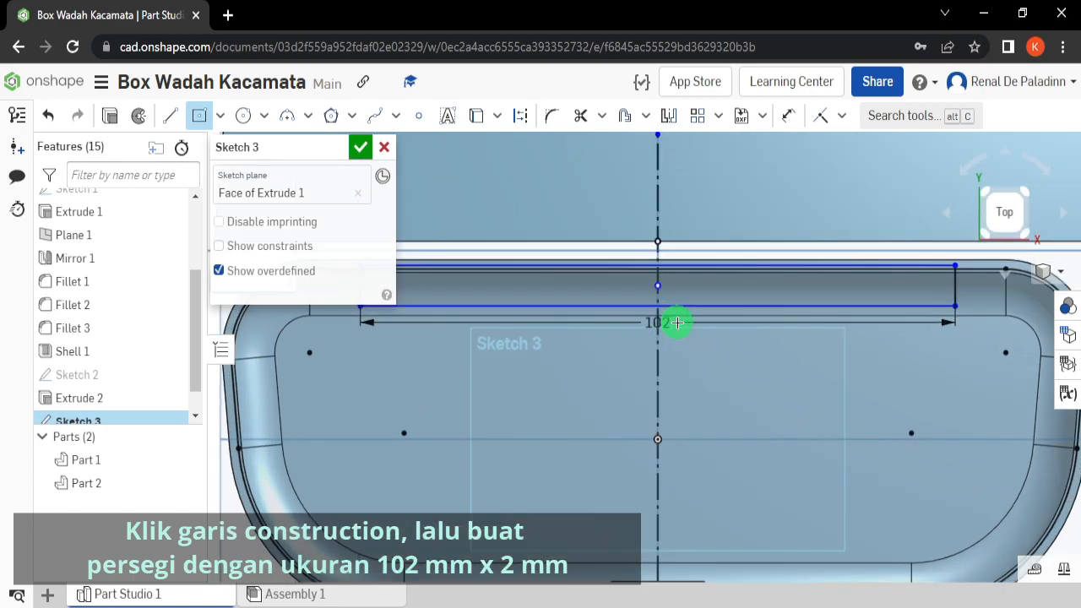
scroll(680, 322, "down", 2)
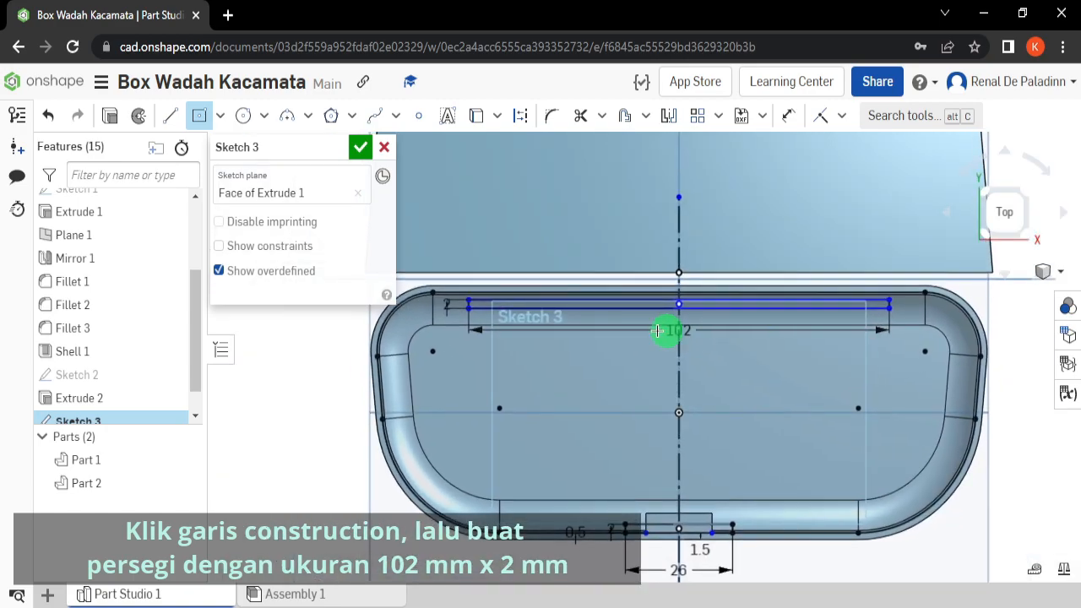
scroll(502, 302, "up", 2)
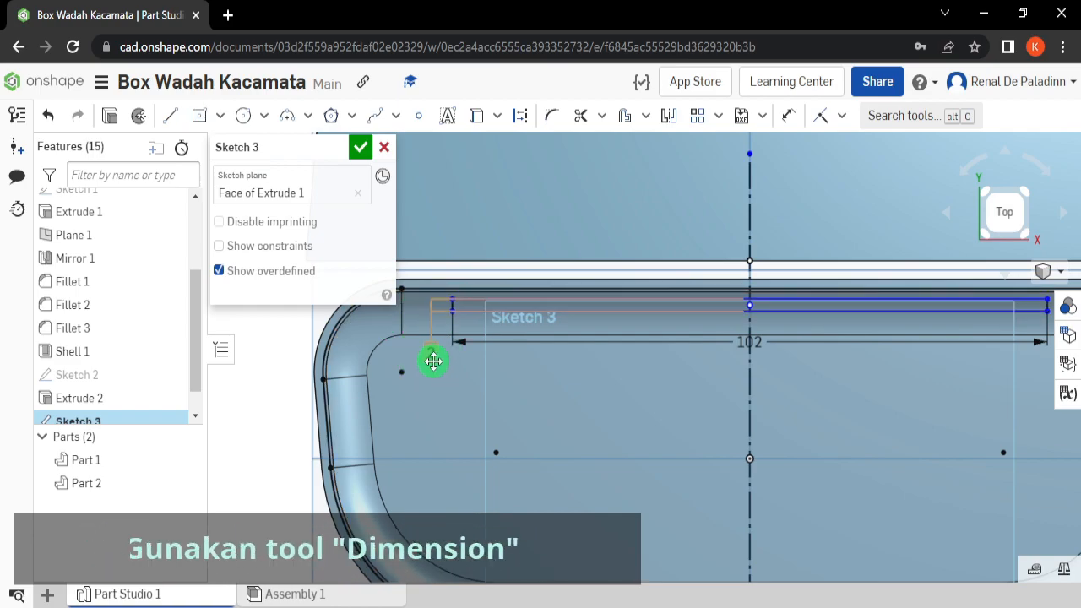
left_click(748, 350)
key("d")
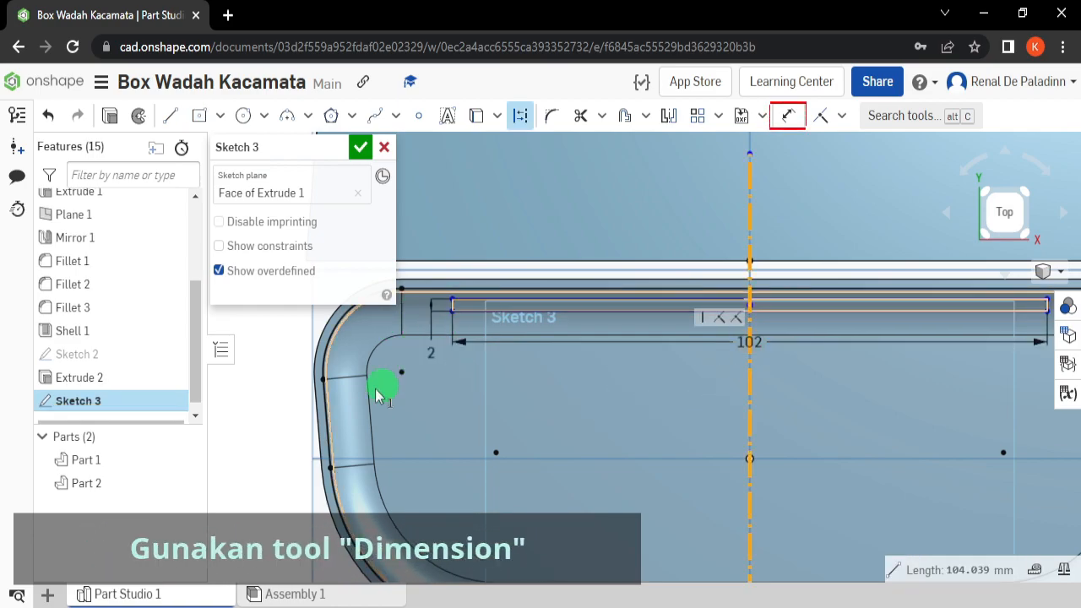
left_click(272, 414)
Dimension the back rectangle's upper side to the case's outer back edge as 1.5 mm, and finish the sketch
scroll(791, 301, "up", 3)
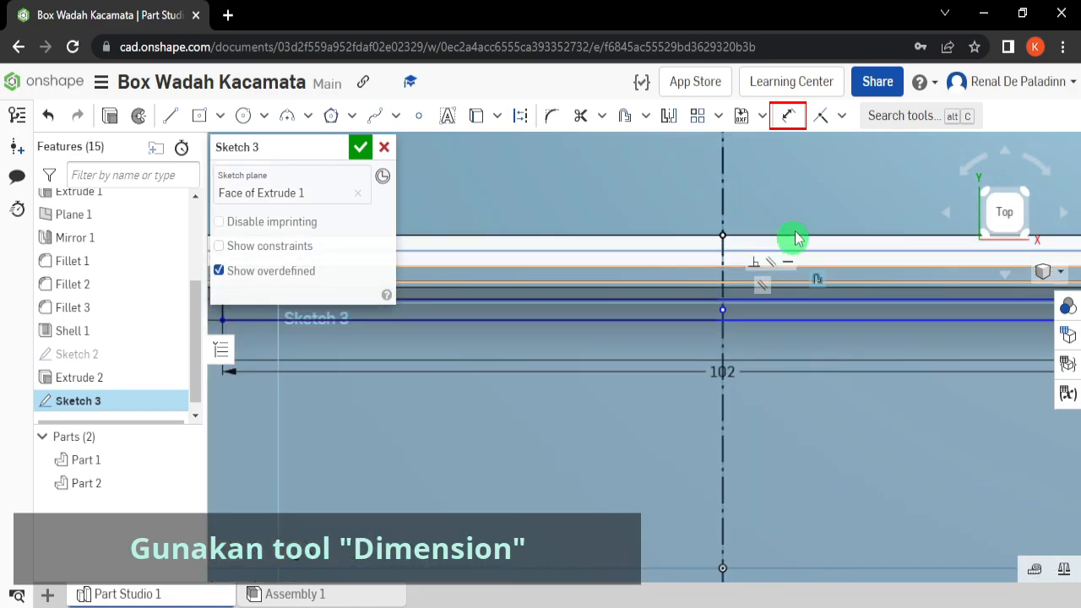
left_click(789, 118)
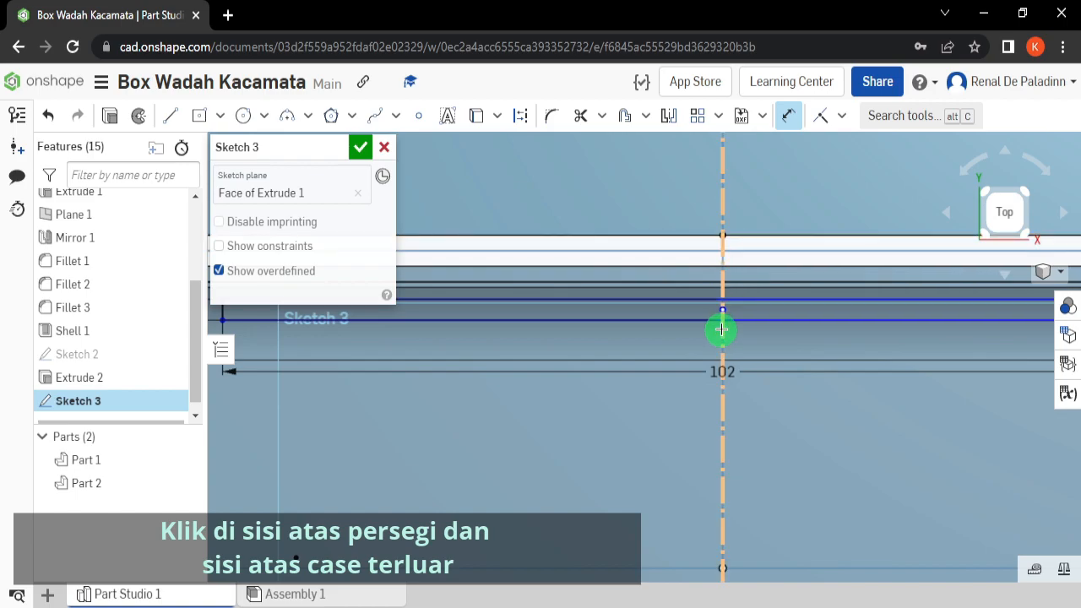
scroll(751, 301, "down", 3)
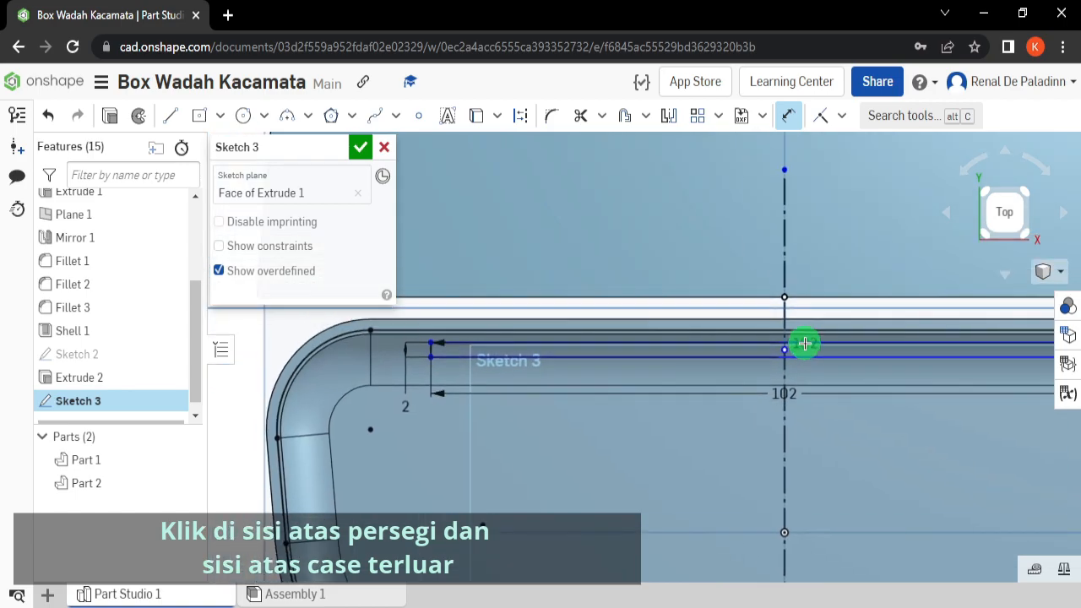
left_click(719, 319)
left_click(596, 381)
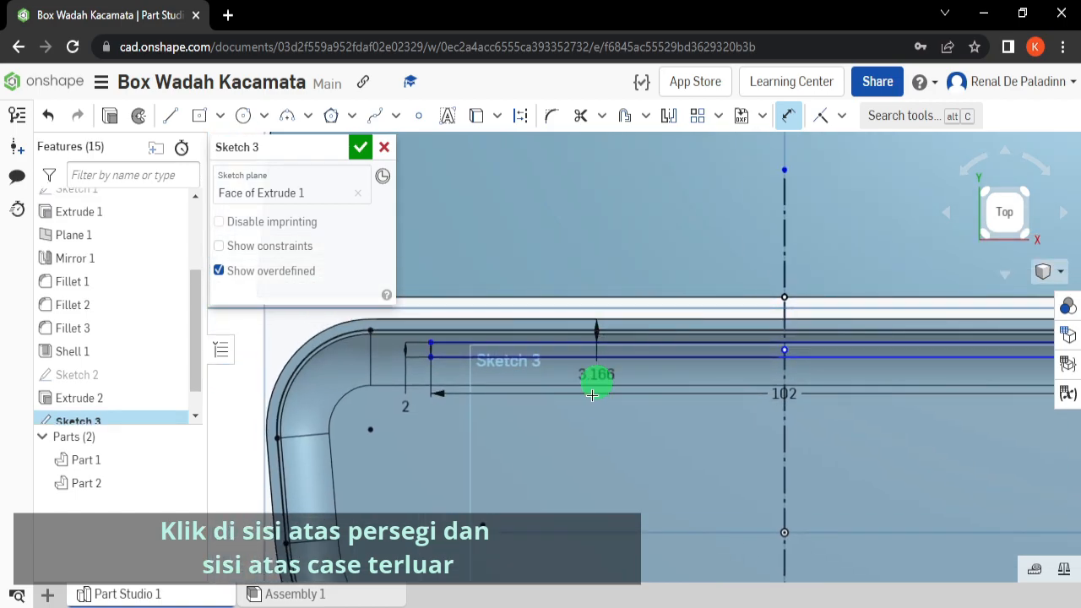
scroll(603, 382, "up", 1)
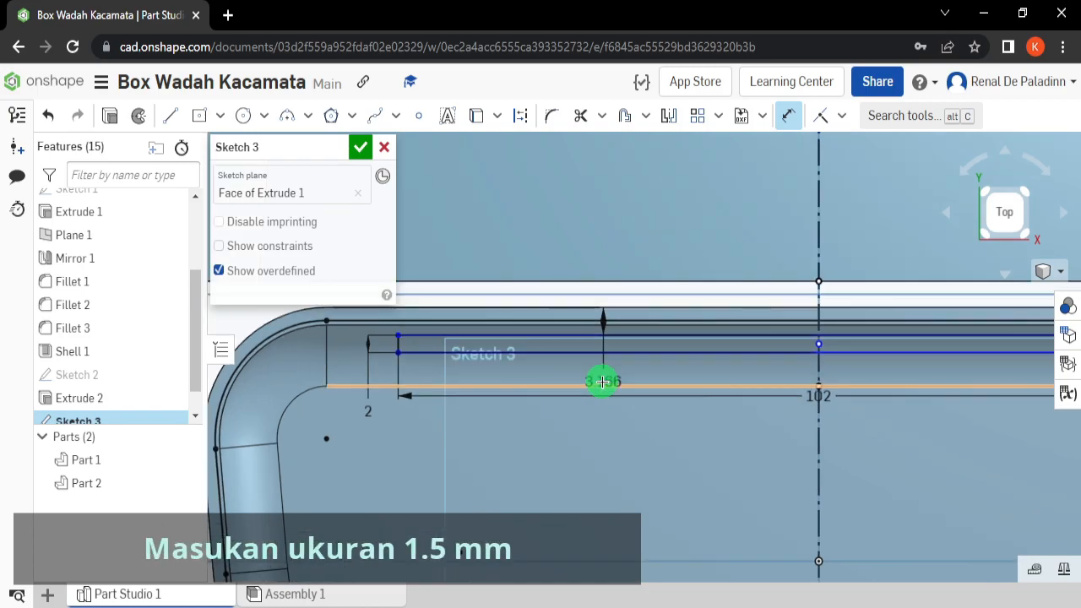
scroll(603, 384, "up", 1)
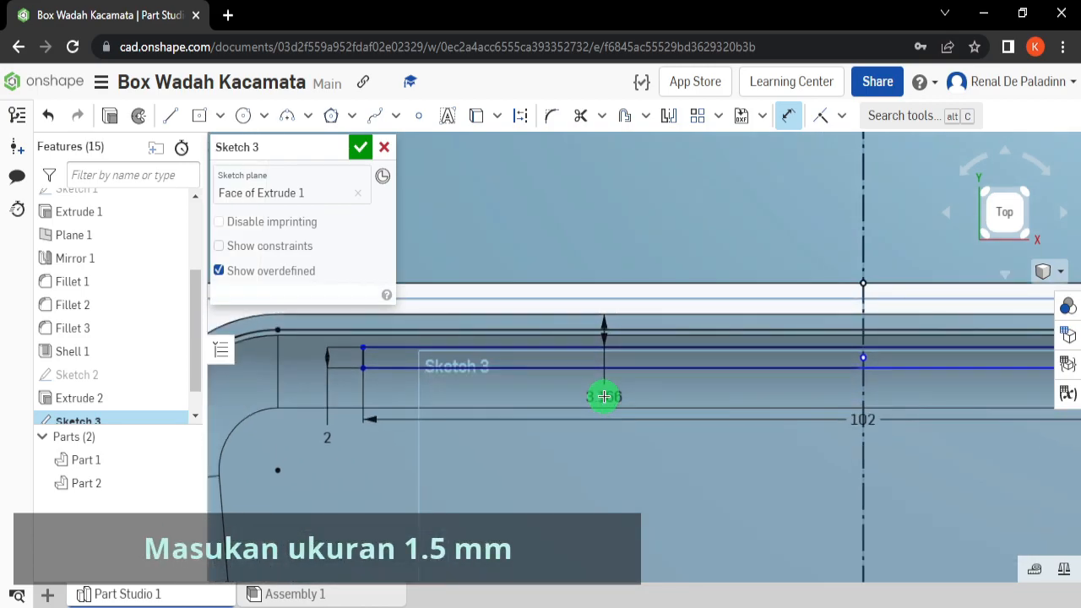
left_click(604, 395)
type("1.5")
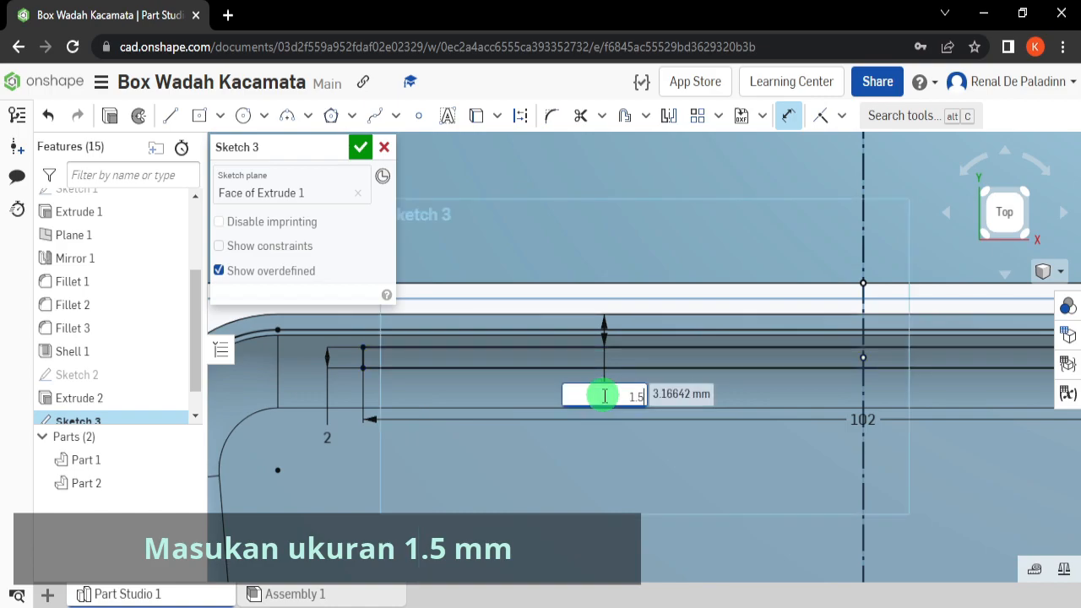
key("Return")
scroll(407, 339, "up", 3)
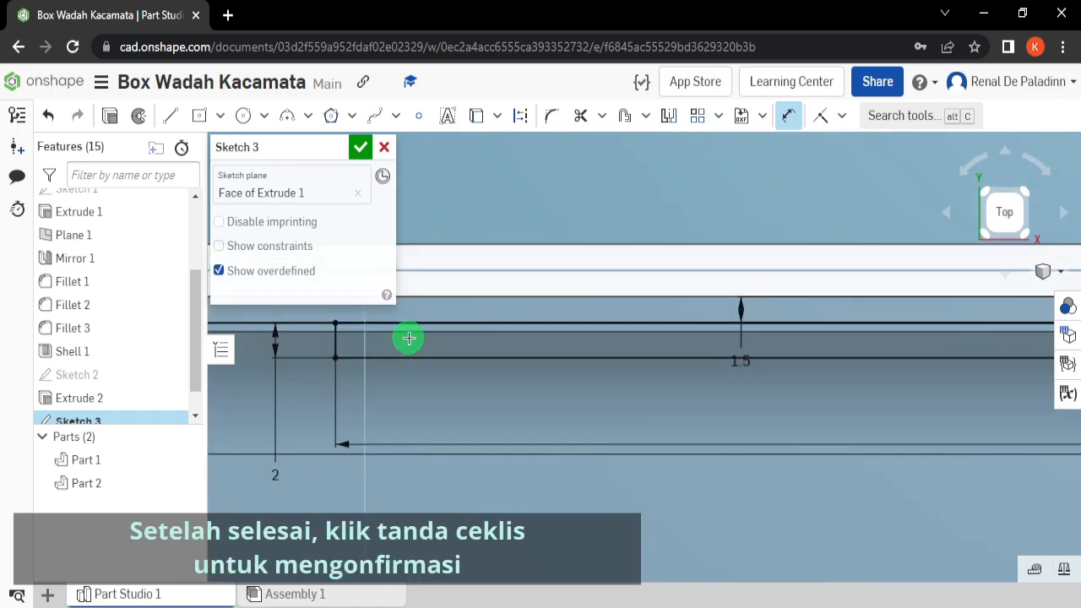
scroll(723, 384, "down", 3)
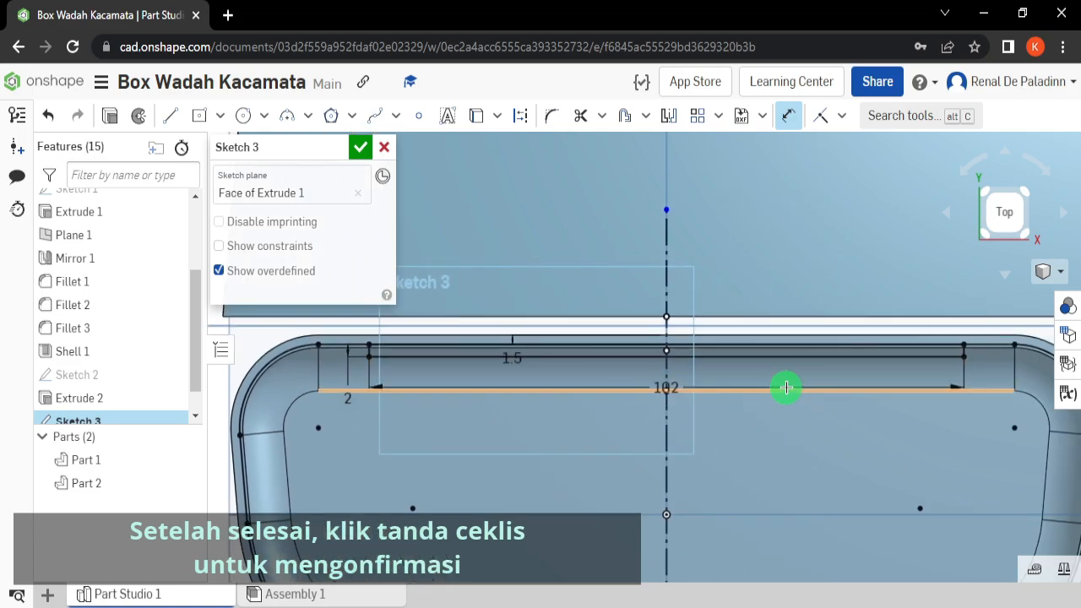
scroll(711, 295, "down", 3)
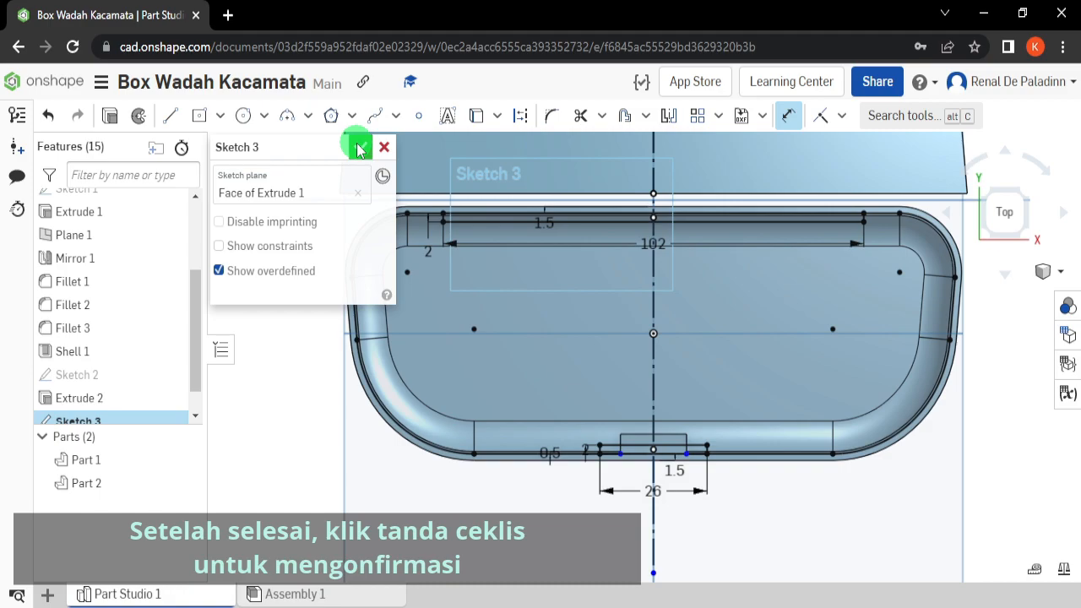
left_click(359, 148)
Start an Extrude in Add mode and select the left sketch region between the inner rim and its offset line
right_click_drag(408, 339, 439, 336)
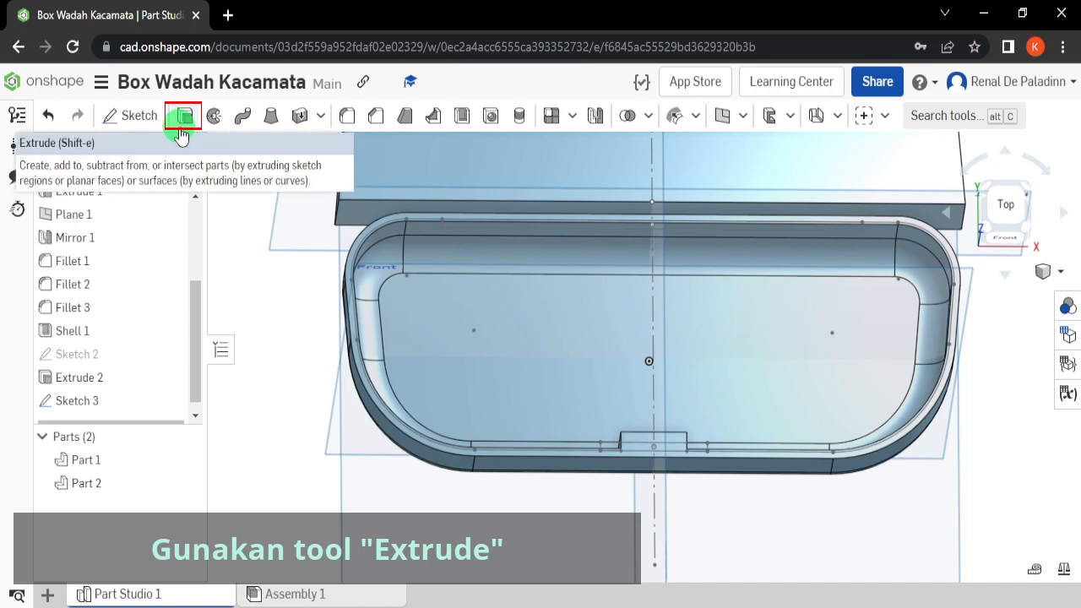
left_click(181, 125)
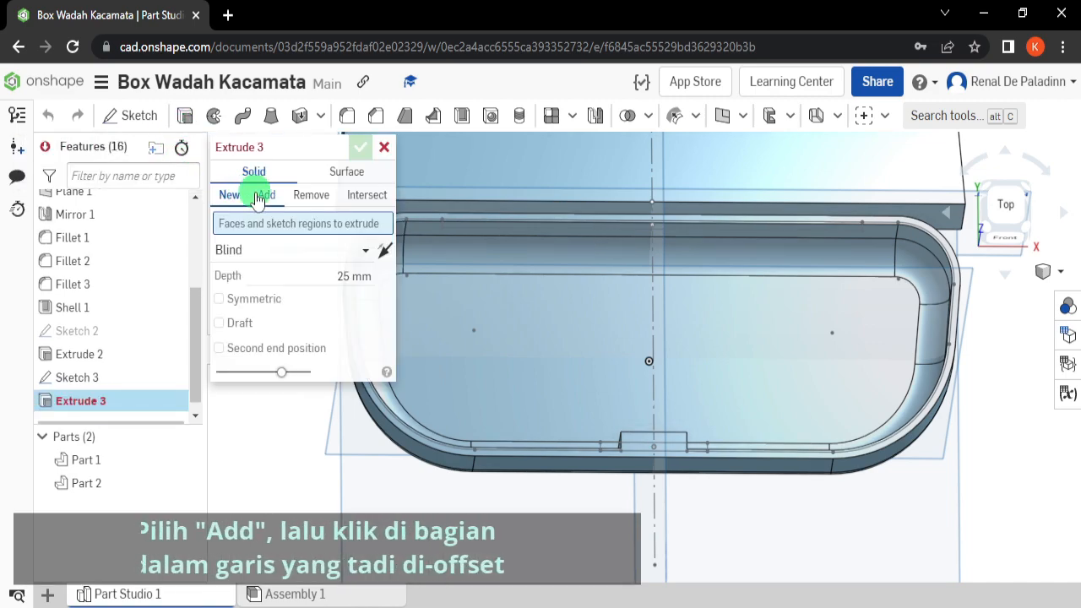
left_click(261, 195)
middle_click_drag(405, 442, 485, 454)
scroll(486, 437, "up", 2)
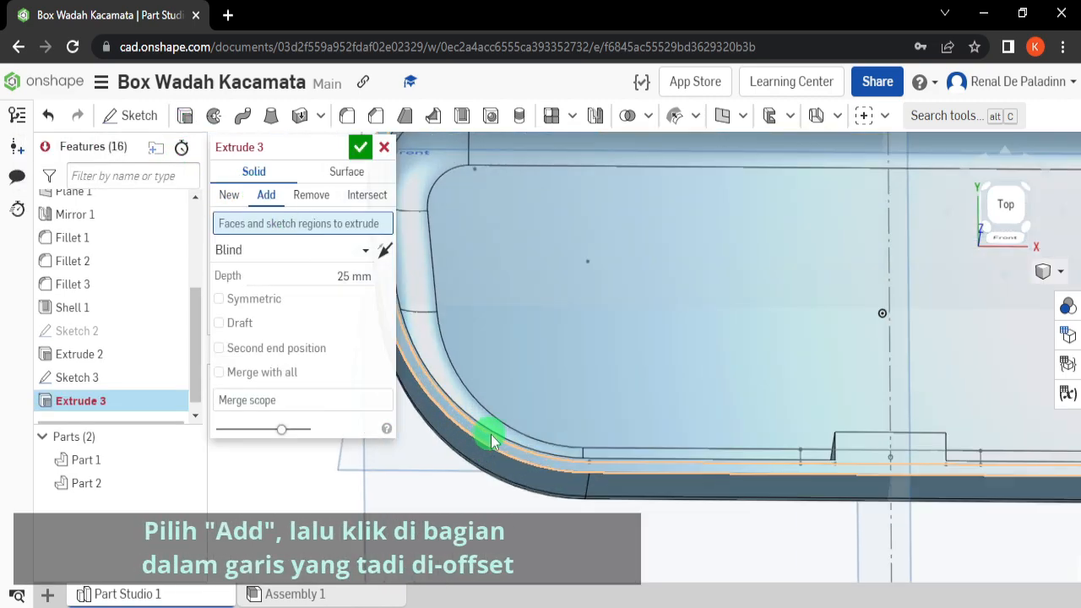
scroll(500, 441, "up", 2)
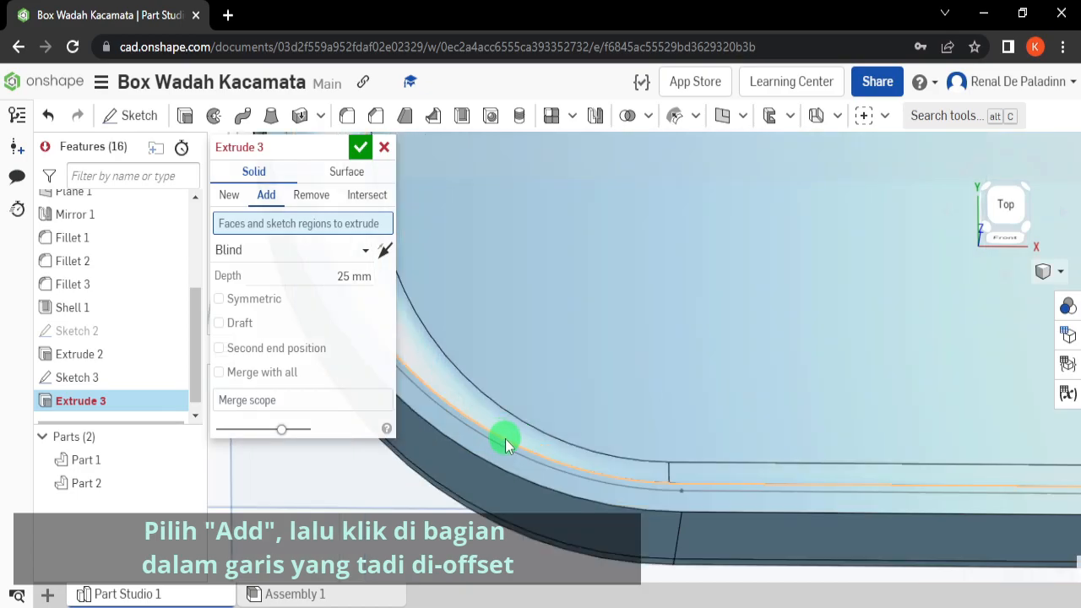
left_click(505, 442)
scroll(511, 418, "down", 5)
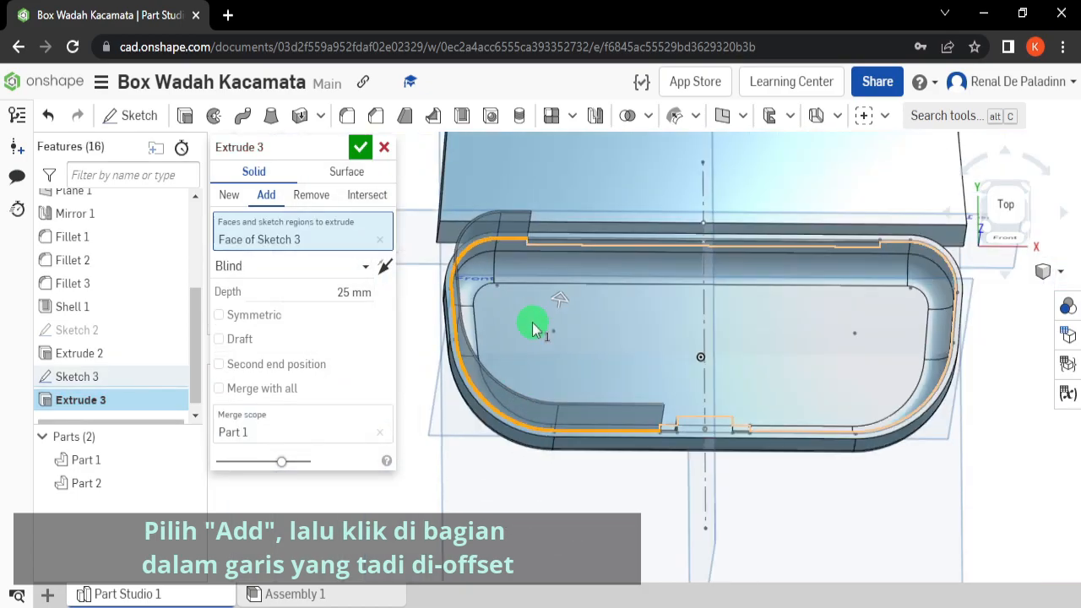
Include the right region between the inner rim and its offset line in the extrusion
middle_click_drag(533, 330, 460, 348)
scroll(833, 441, "up", 5)
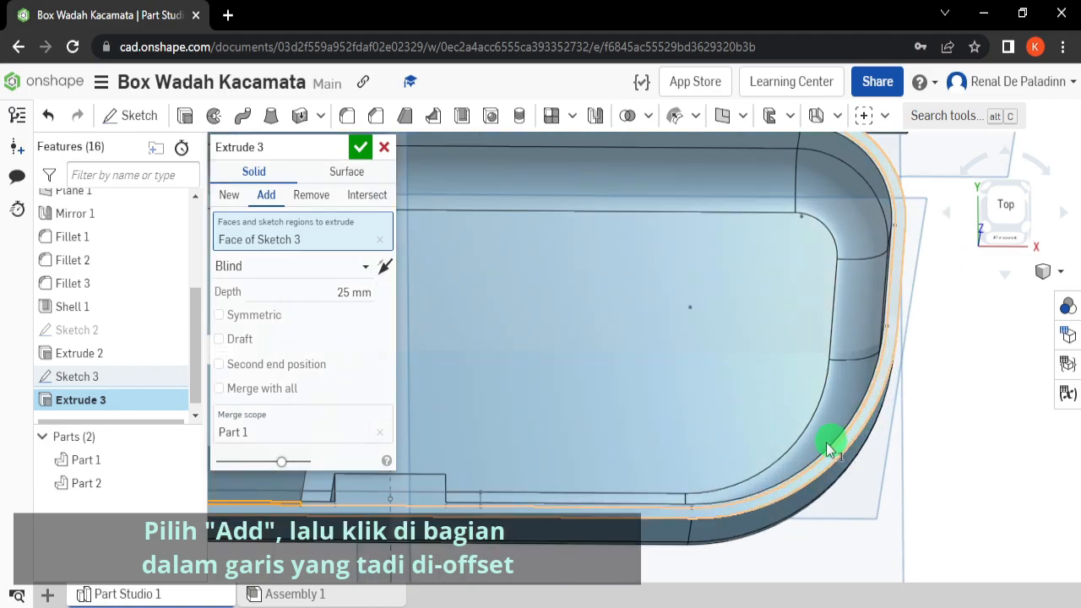
scroll(775, 517, "up", 2)
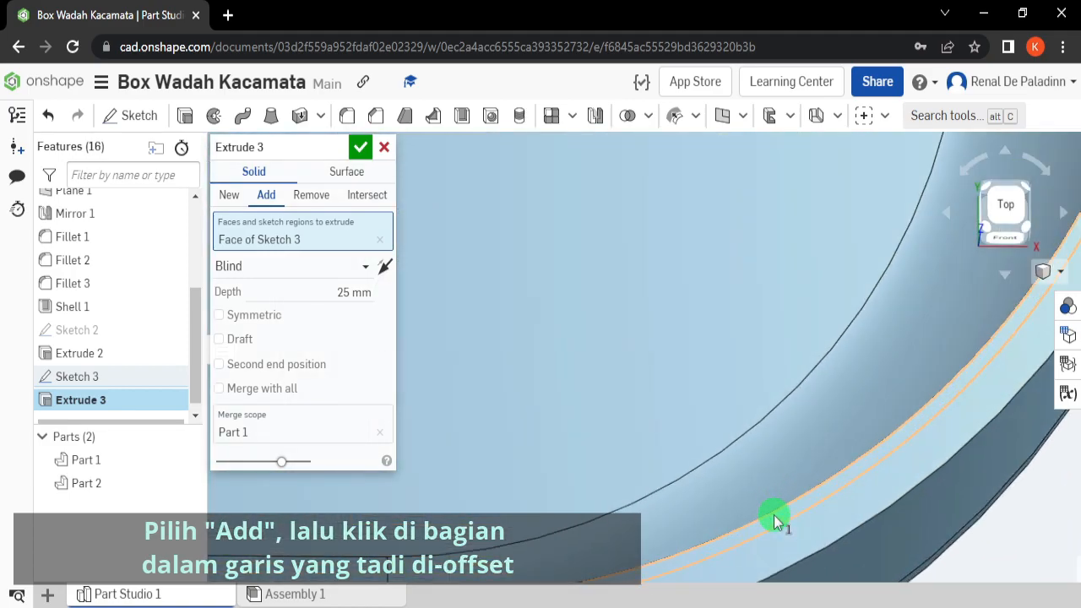
left_click(777, 524)
scroll(772, 507, "down", 5)
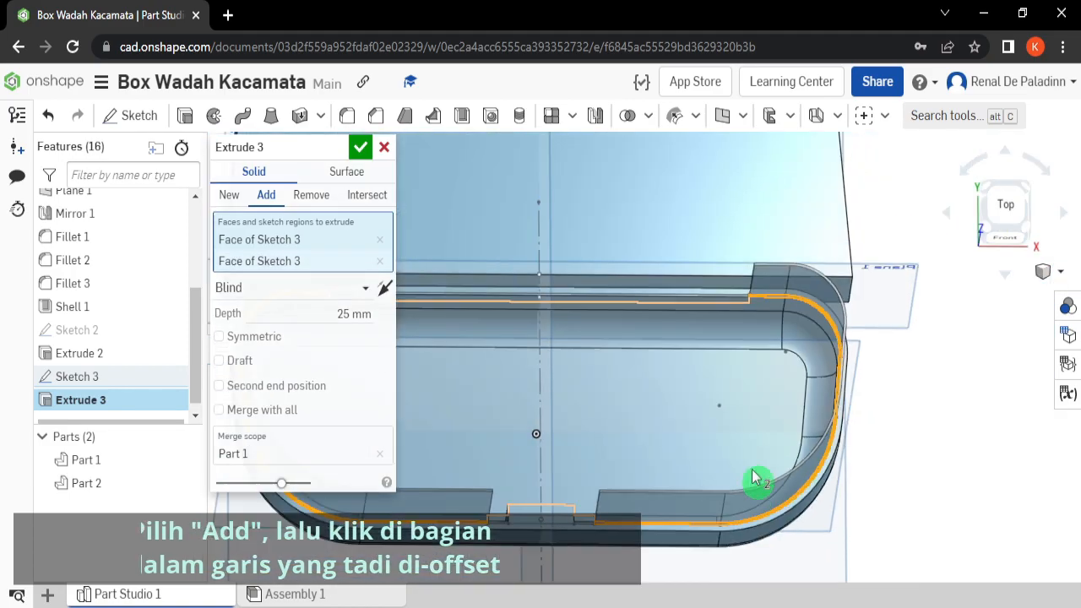
right_click_drag(777, 467, 722, 351)
scroll(789, 326, "up", 4)
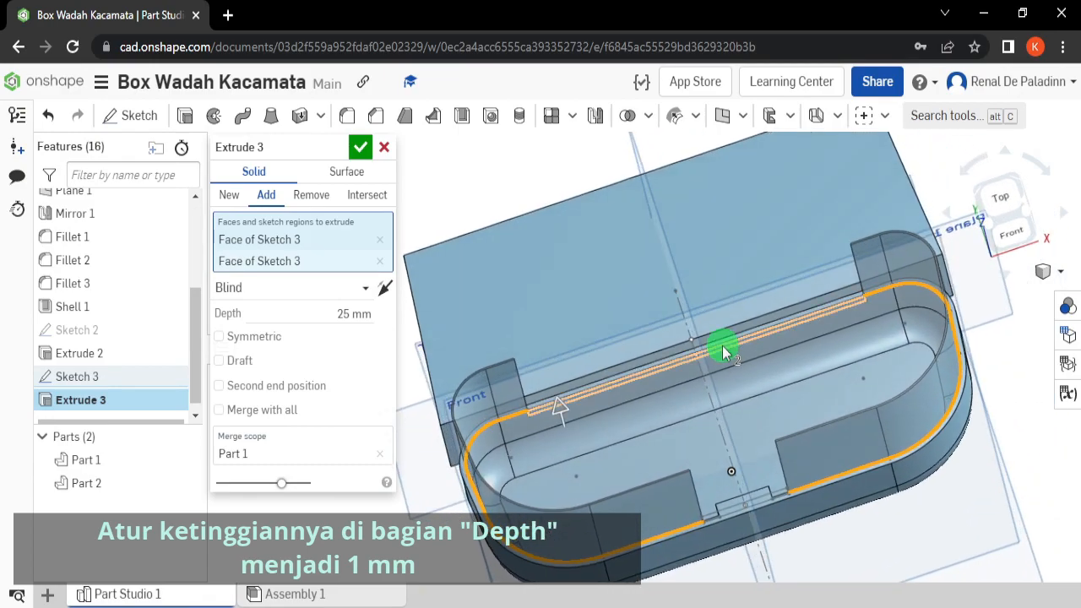
Set the rim extrusion's depth to 1 mm and accept the feature
left_click(341, 313)
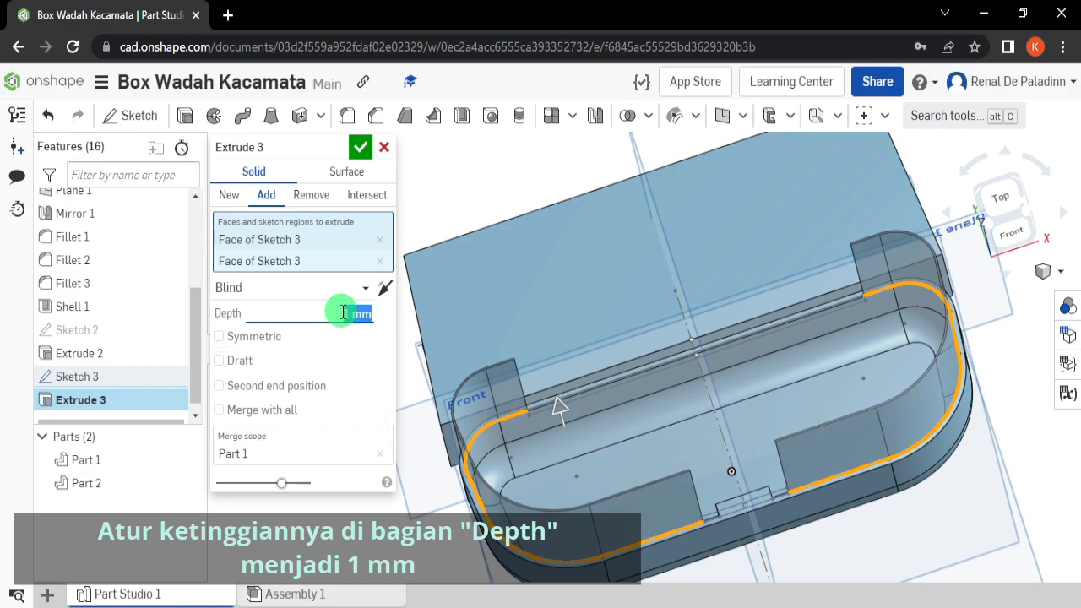
scroll(512, 464, "up", 3)
right_click_drag(511, 464, 644, 490)
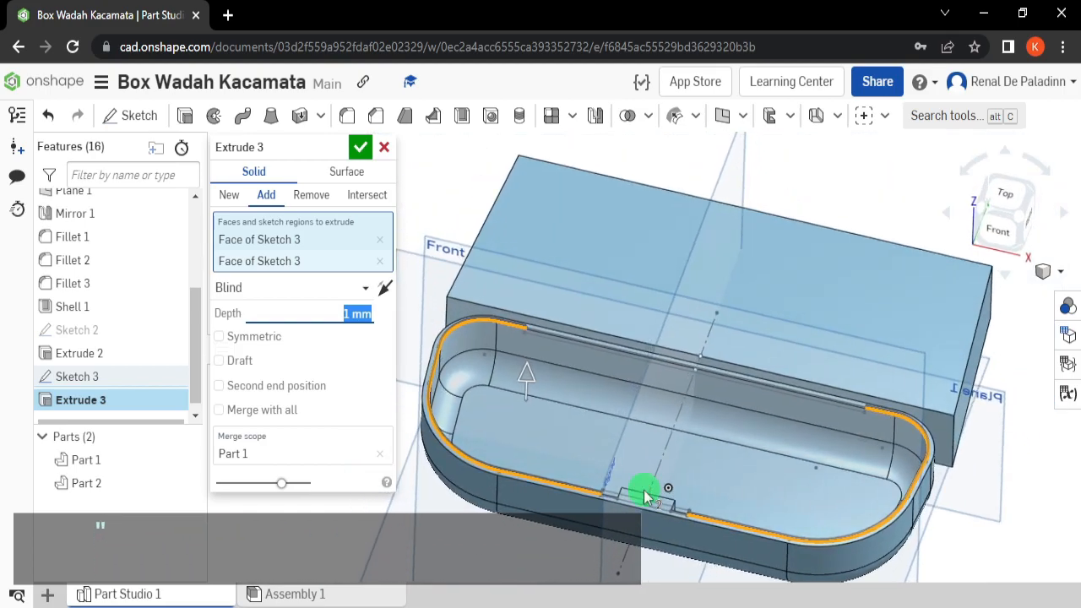
left_click(363, 152)
Switch to the isometric view and look closely at the lower case's rim
right_click_drag(535, 365, 511, 354)
left_click(1022, 219)
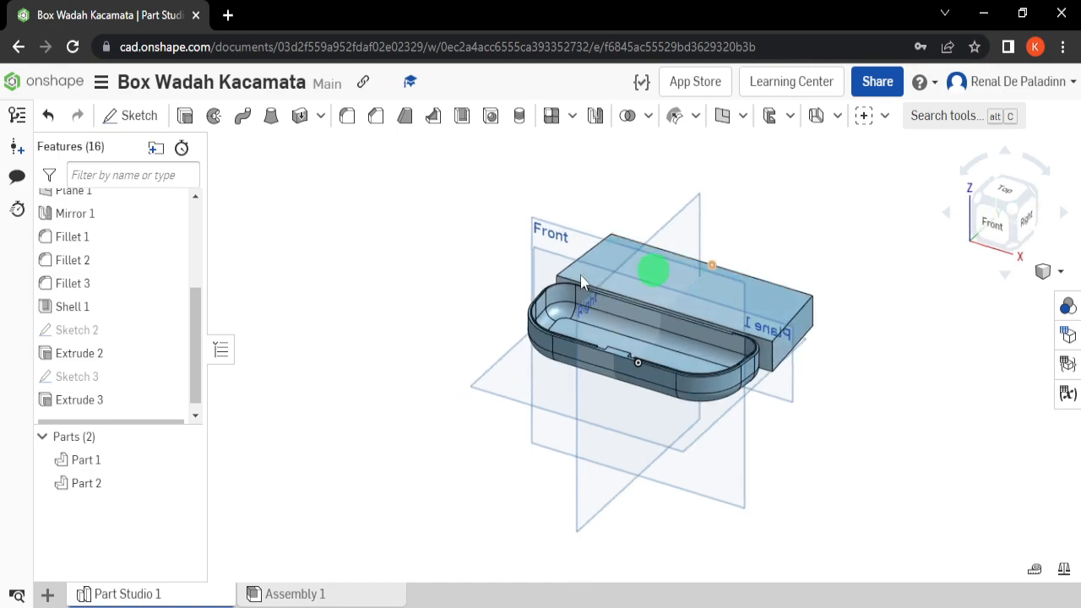
scroll(536, 282, "up", 3)
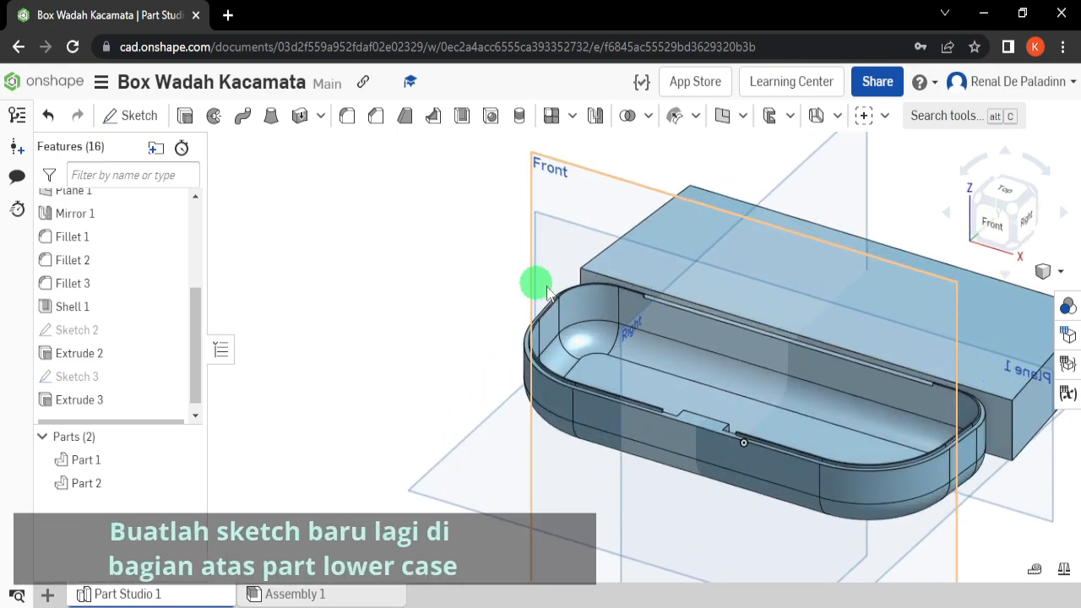
Start a new sketch on the lower case's top rim face and view it normal to the sketch plane, at the front tab
left_click(130, 119)
scroll(710, 425, "up", 5)
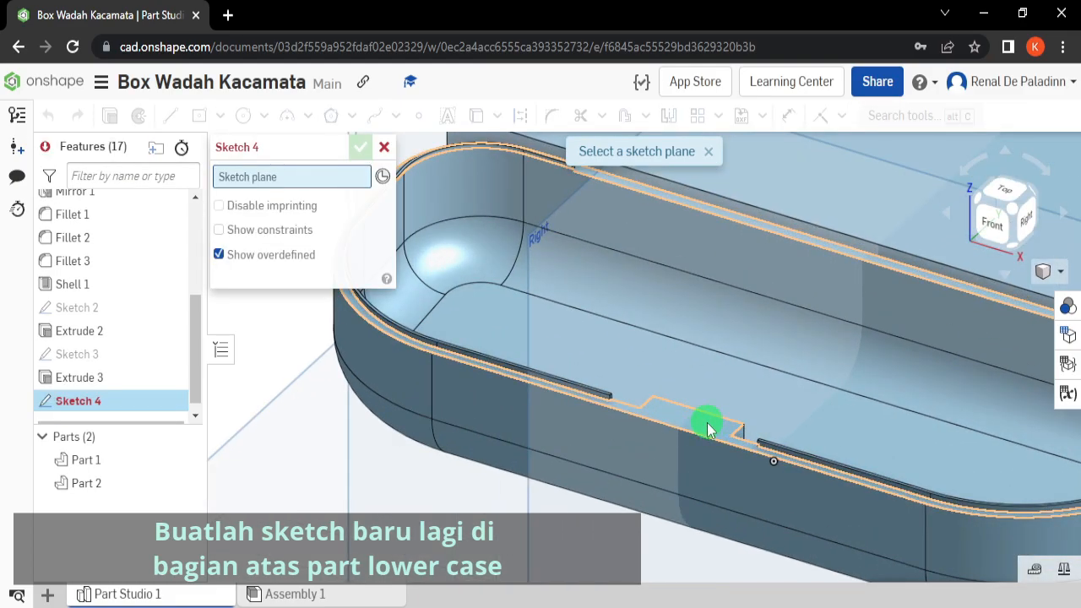
left_click(708, 429)
scroll(708, 427, "down", 5)
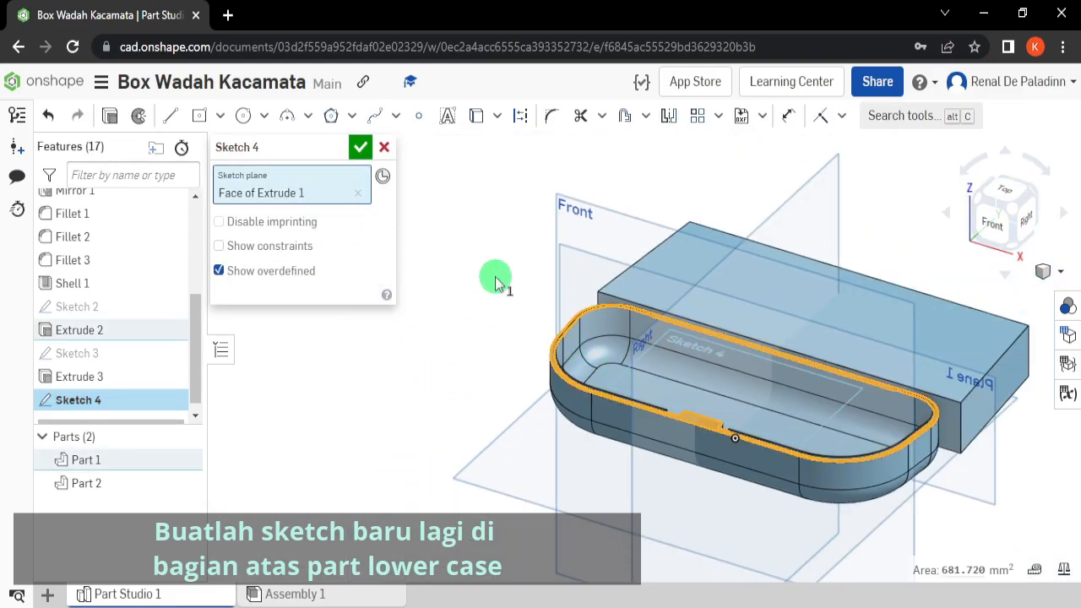
right_click(483, 209)
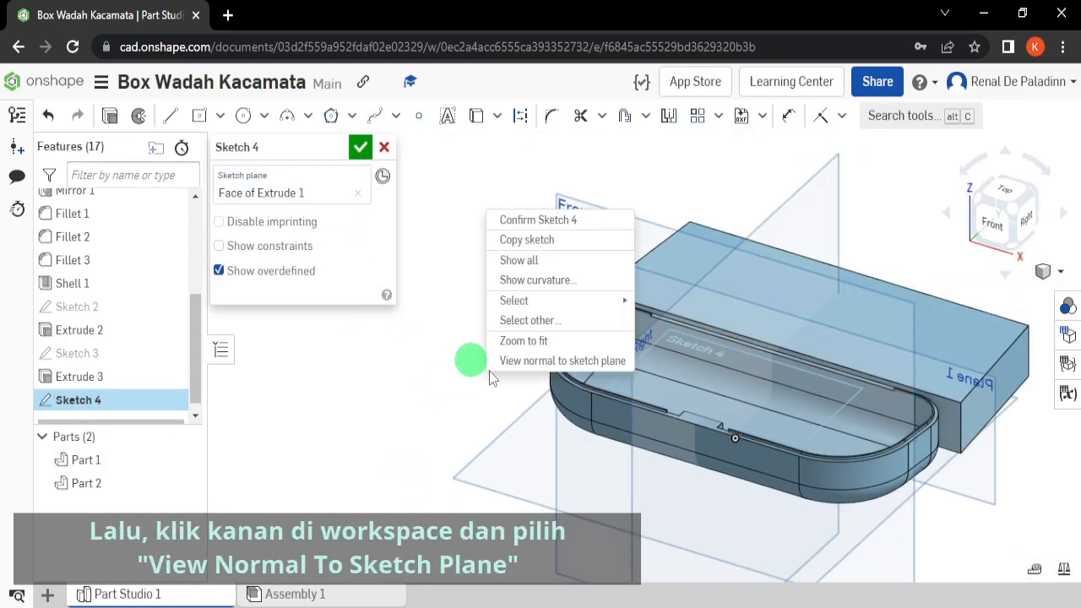
left_click(554, 361)
scroll(642, 463, "up", 3)
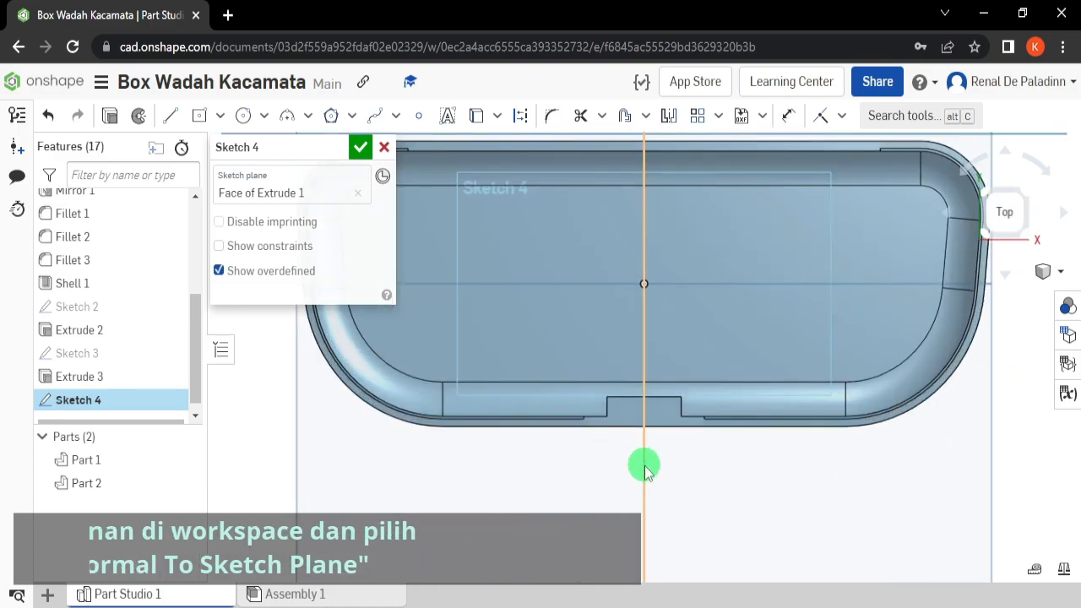
scroll(648, 463, "up", 2)
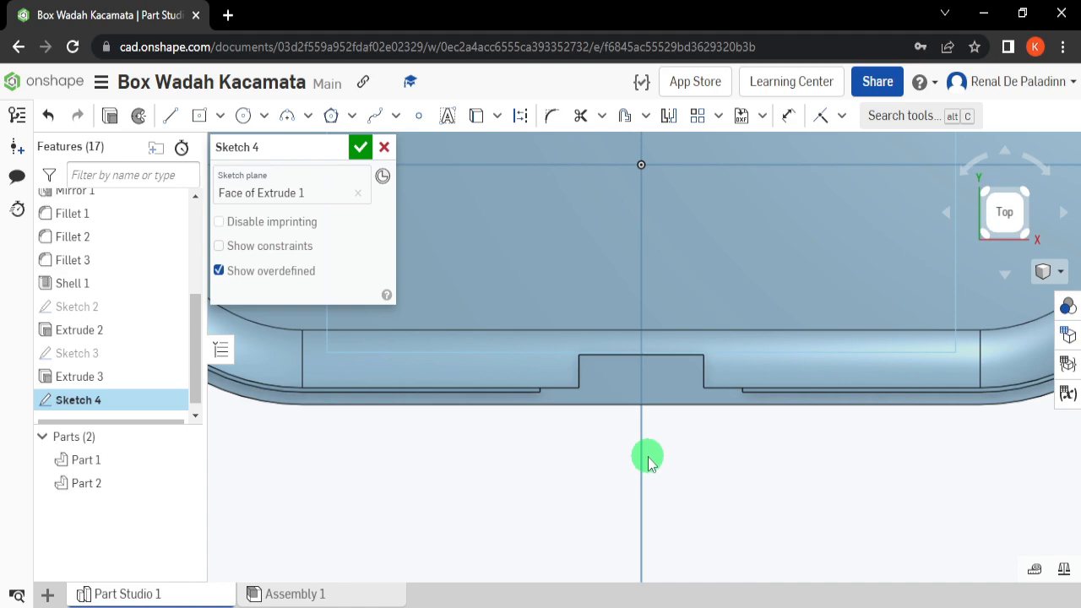
scroll(651, 343, "up", 3)
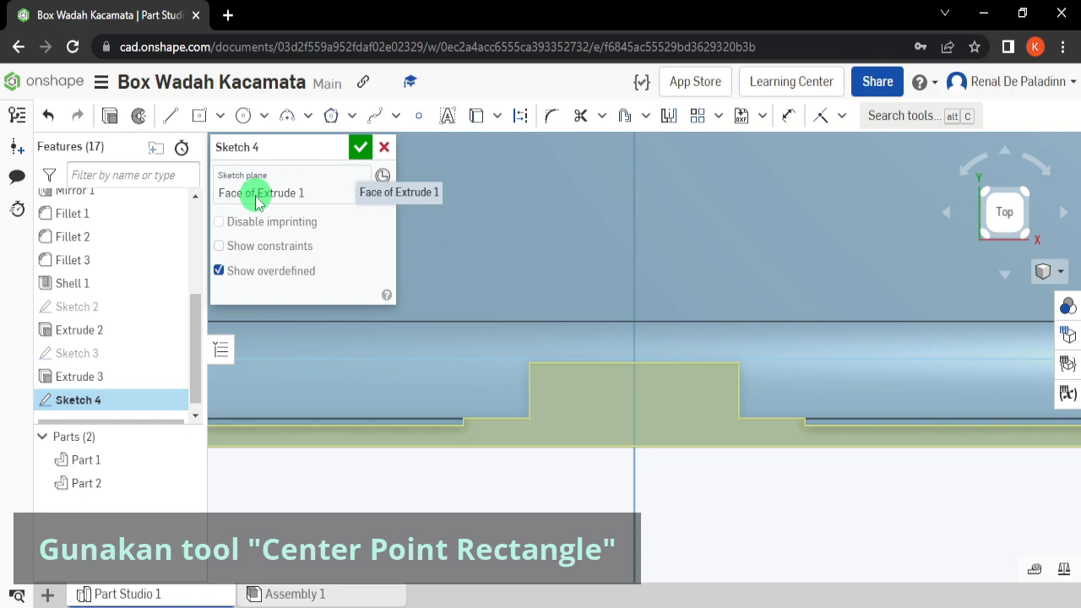
Draw a 7.5 mm by 2 mm center point rectangle over the front tab
left_click(221, 116)
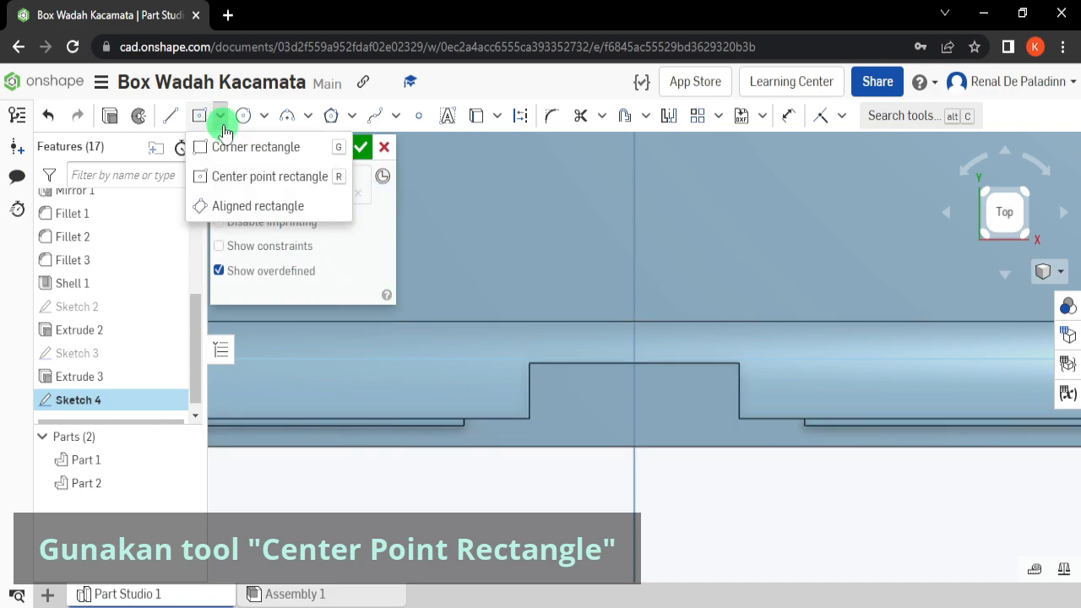
left_click(285, 178)
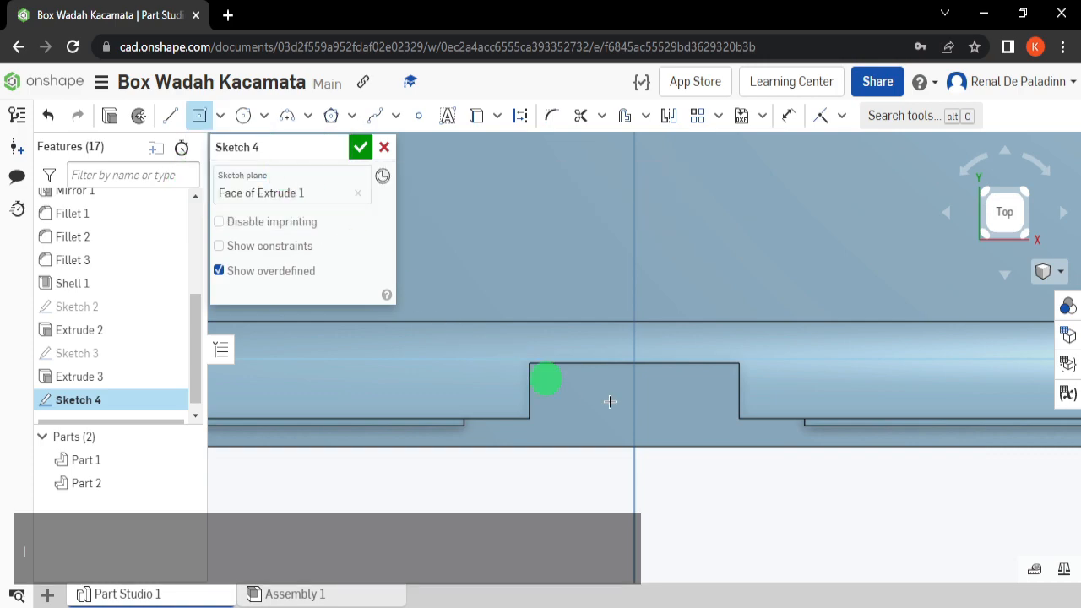
left_click(598, 388)
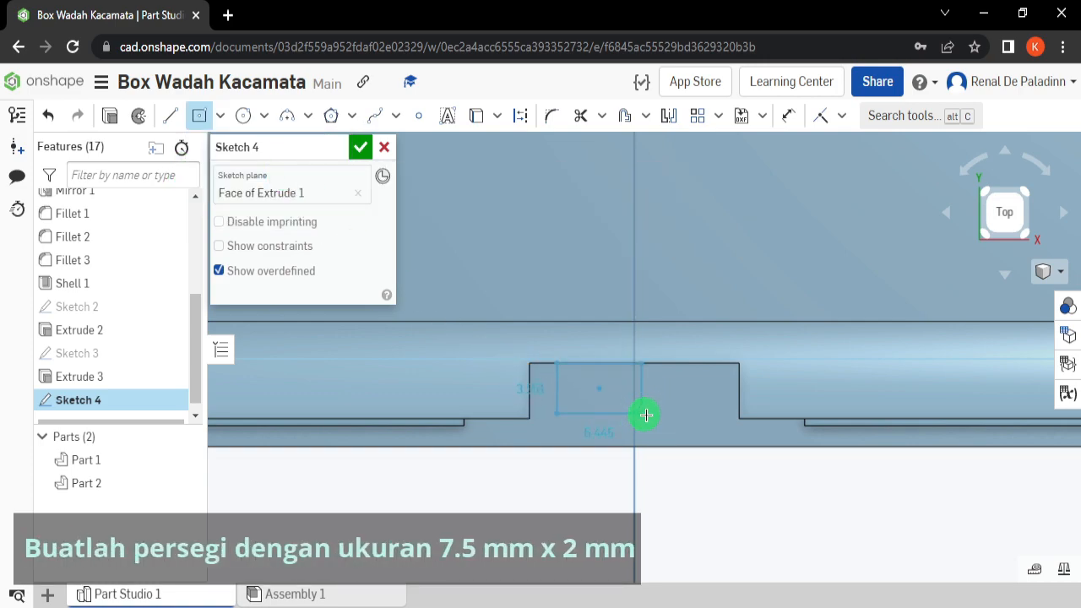
left_click(675, 417)
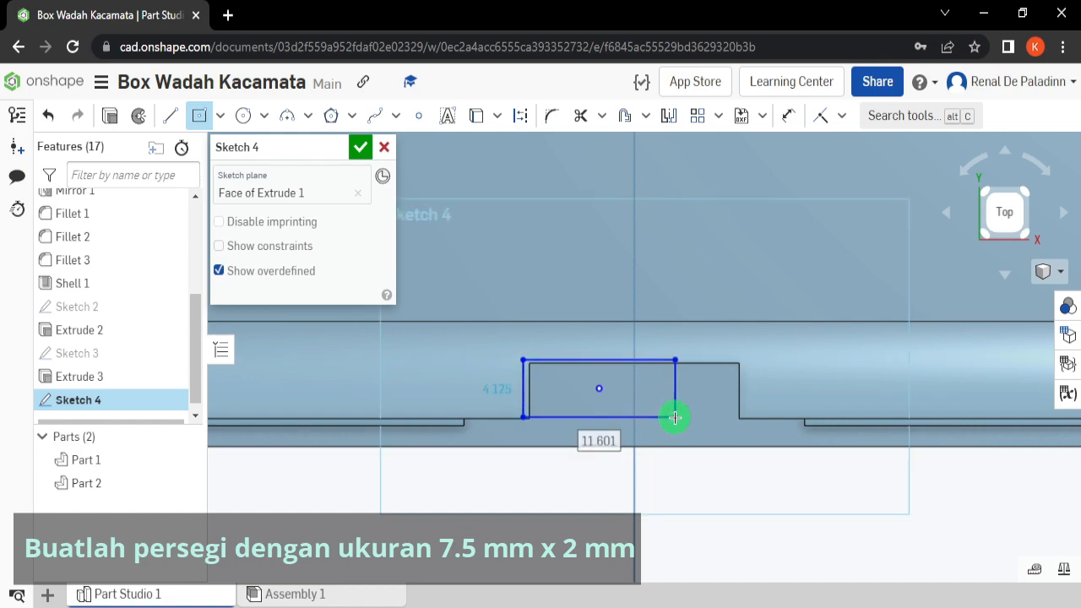
type("7.5")
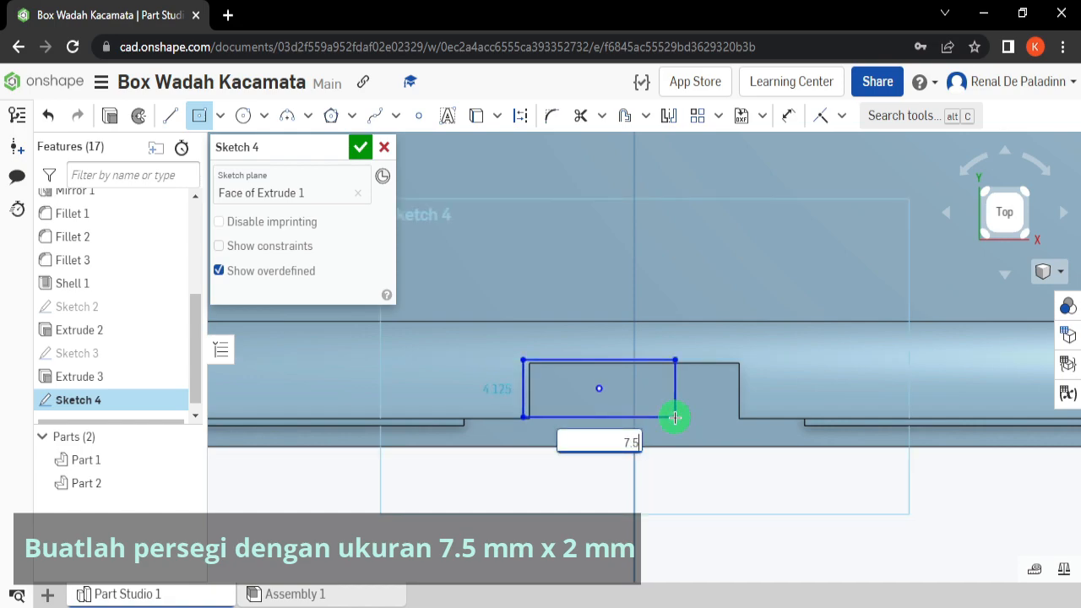
key("Tab")
type("2")
key("Return")
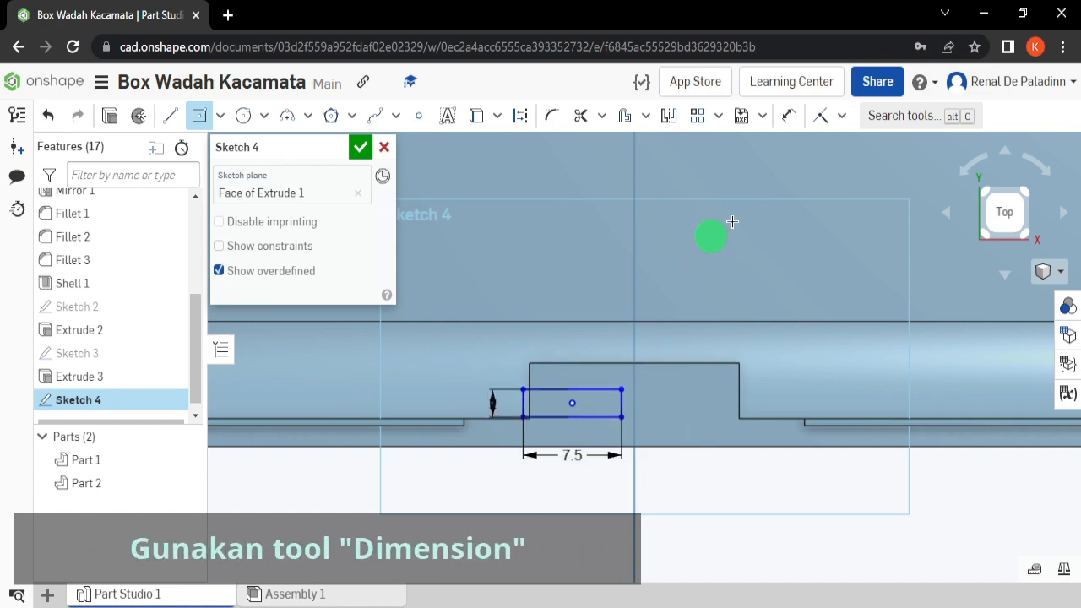
Dimension the distance from the rectangle's right side to the tab's right edge as 4.25 mm
left_click(790, 116)
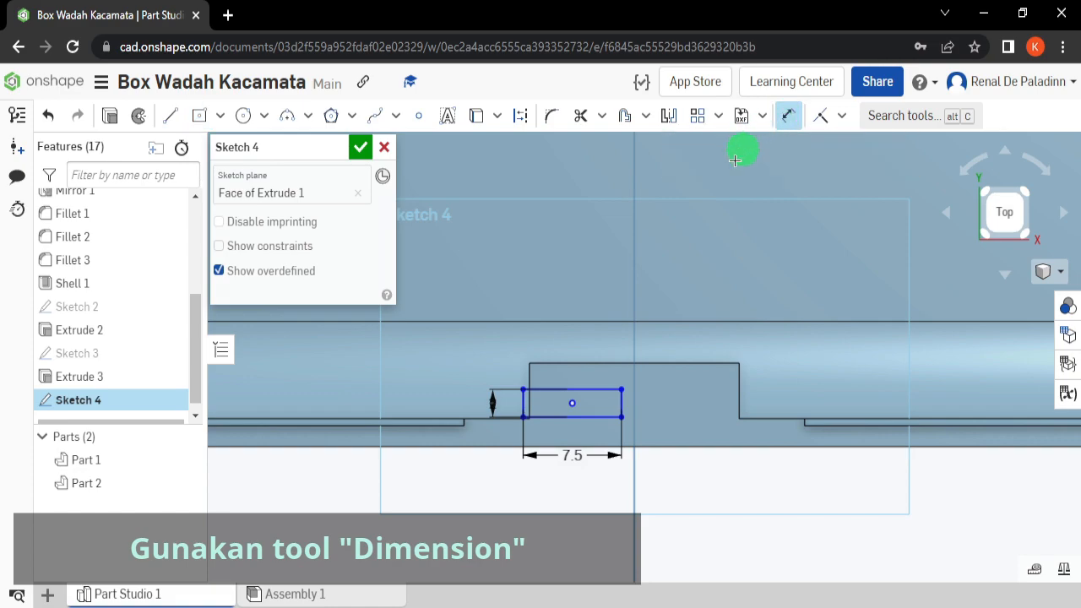
left_click(593, 416)
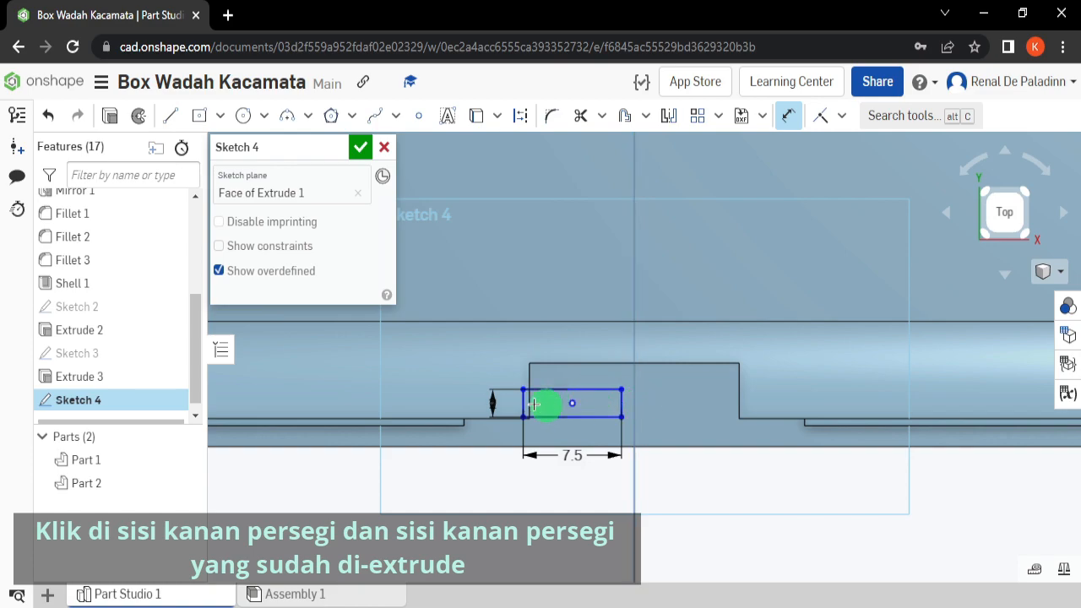
left_click(620, 405)
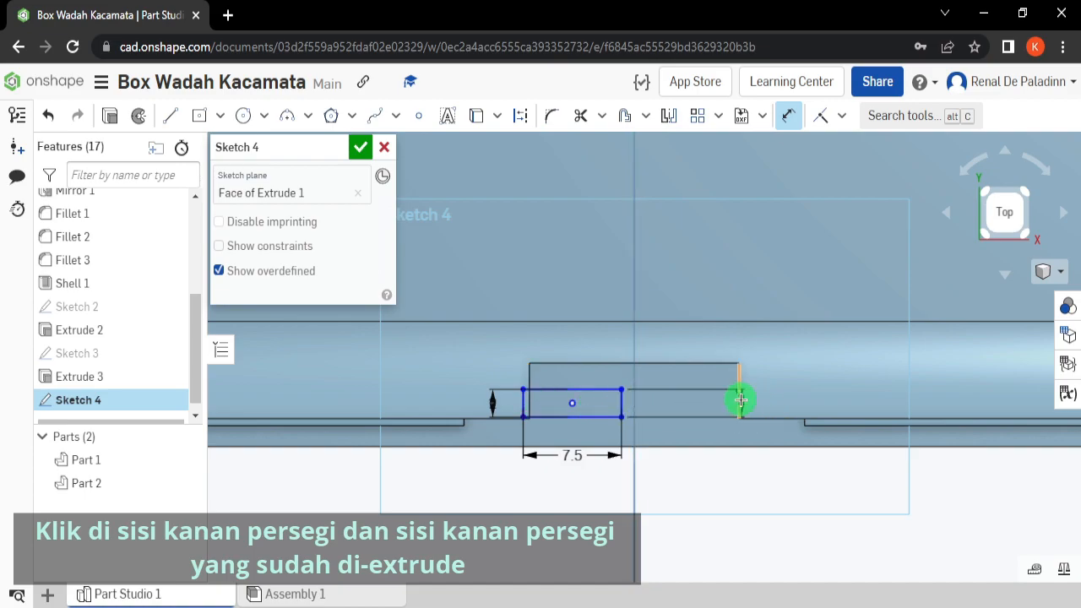
left_click(741, 400)
left_click(680, 293)
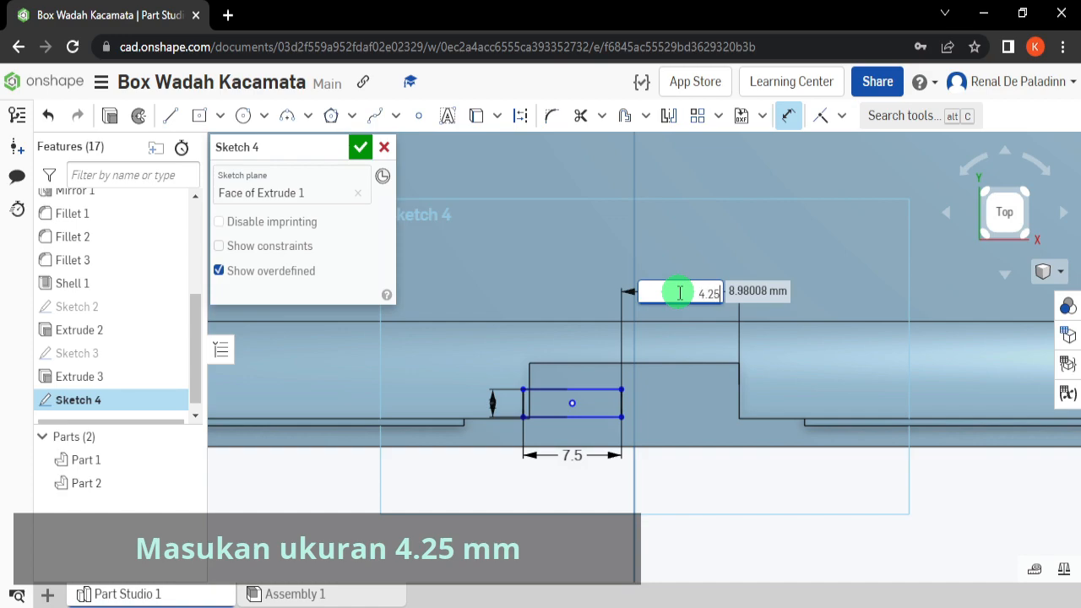
key("Return")
Make the rectangle's top side coincident with the tab's top edge and accept the sketch
scroll(647, 381, "up", 1)
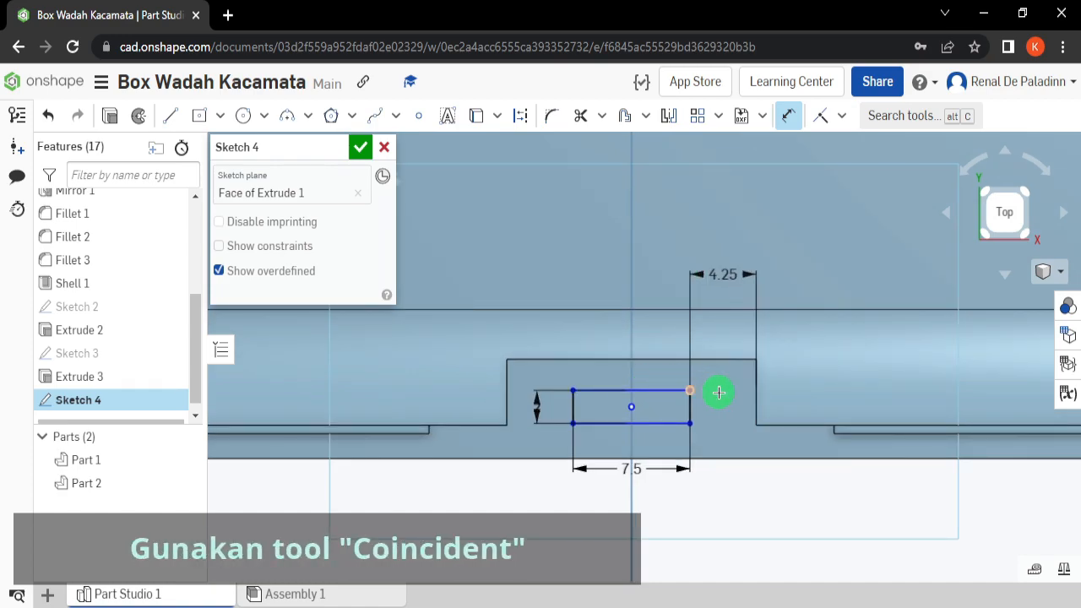
scroll(719, 392, "up", 2)
left_click(842, 116)
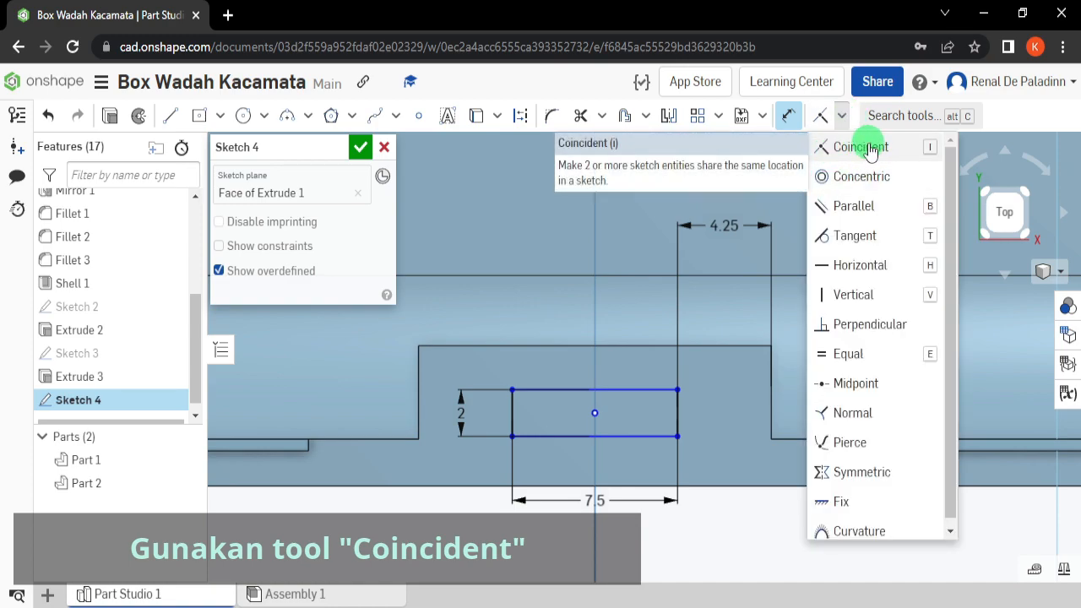
left_click(870, 148)
left_click(613, 390)
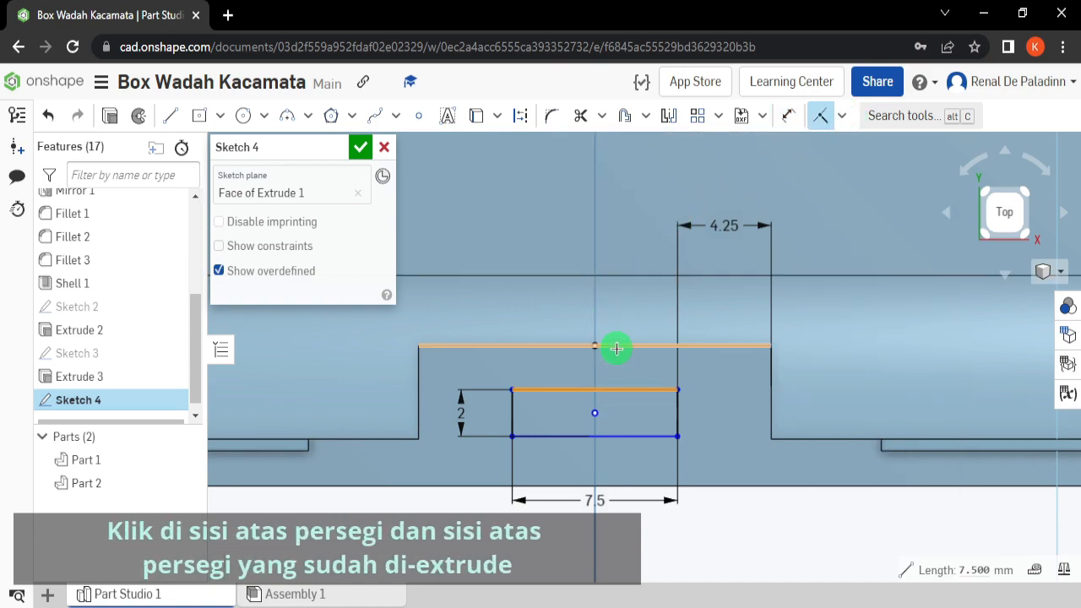
left_click(629, 342)
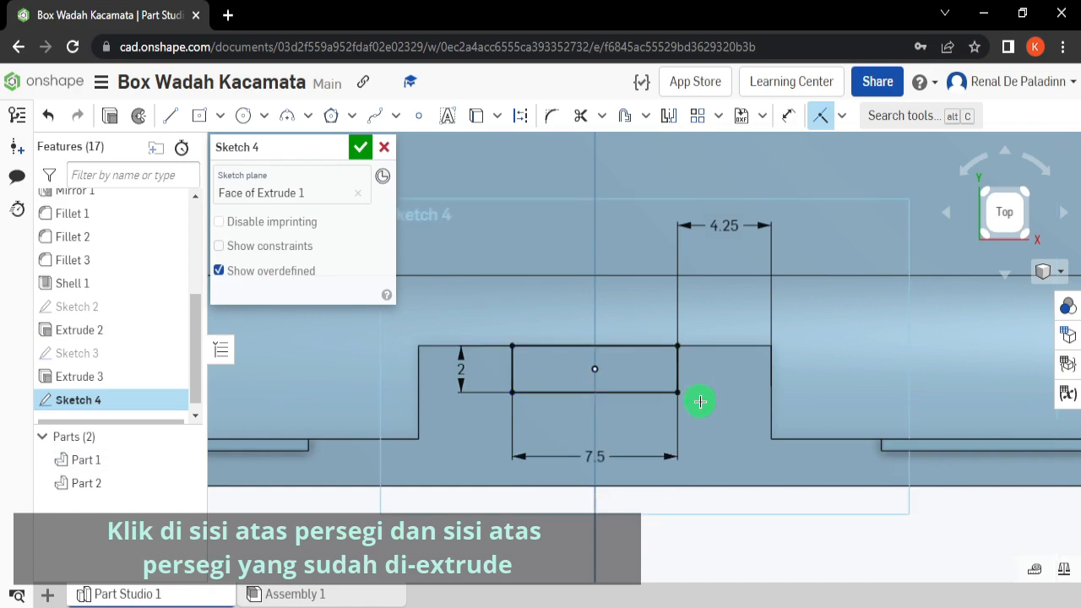
left_click(360, 149)
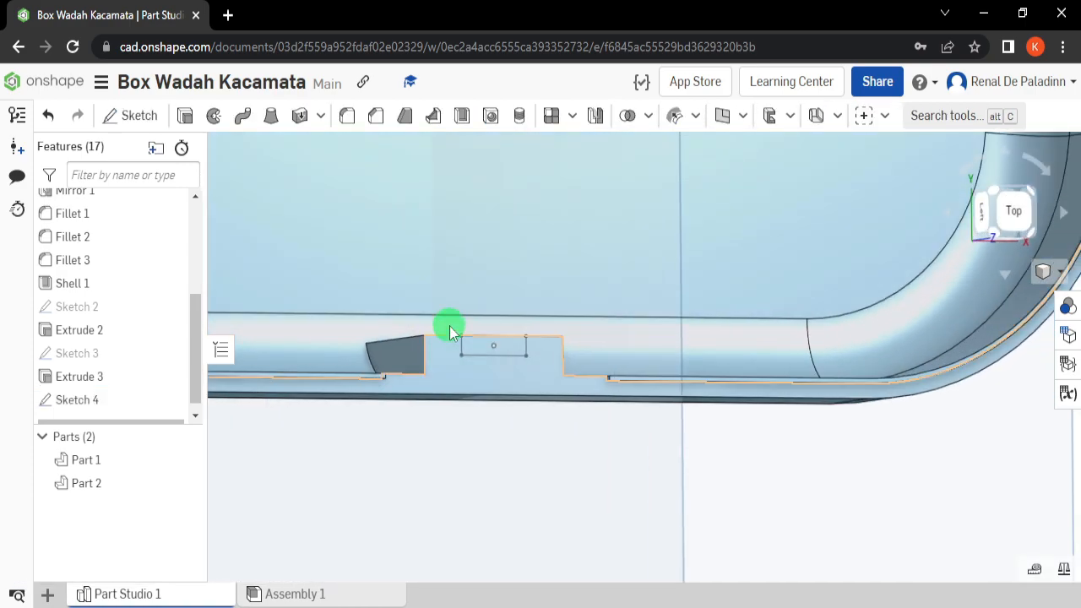
Extrude the small rectangle on the tab 3.6 mm in Add mode, merged with the lower case, and accept the feature
left_click(188, 117)
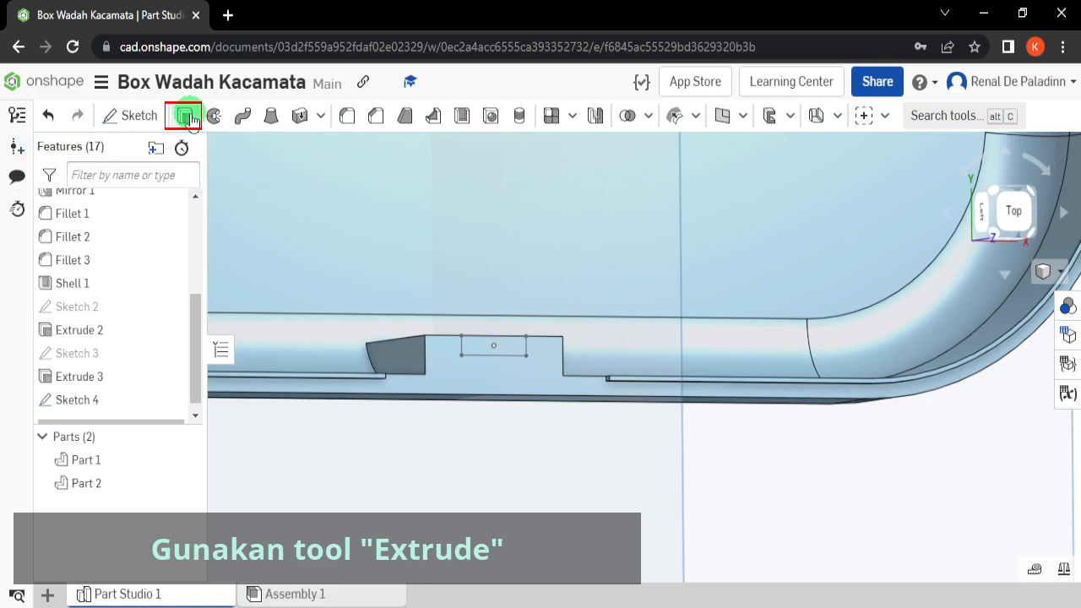
scroll(490, 349, "down", 3)
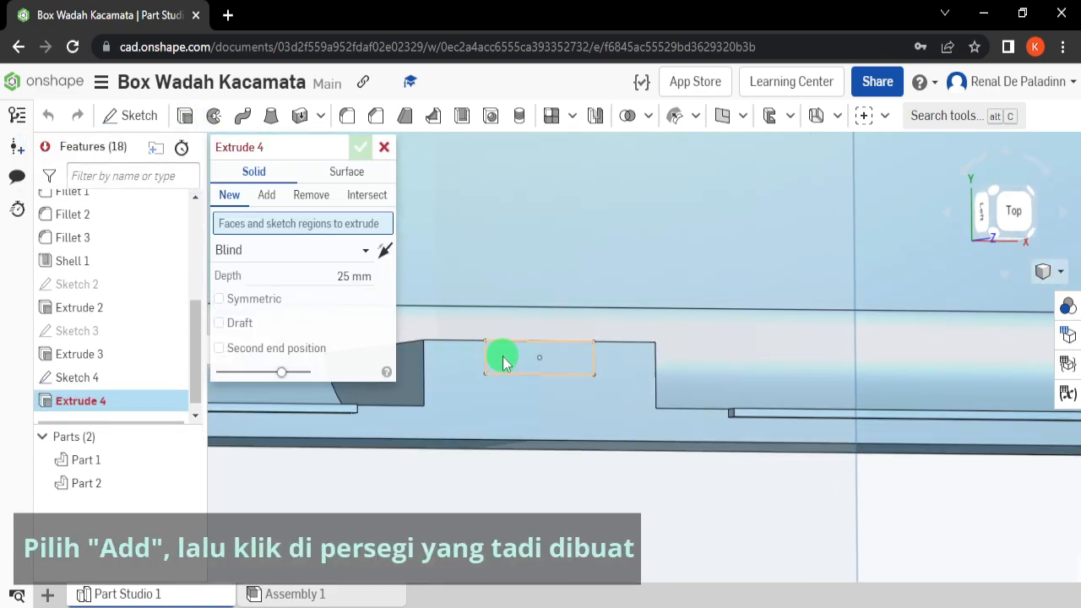
left_click(266, 194)
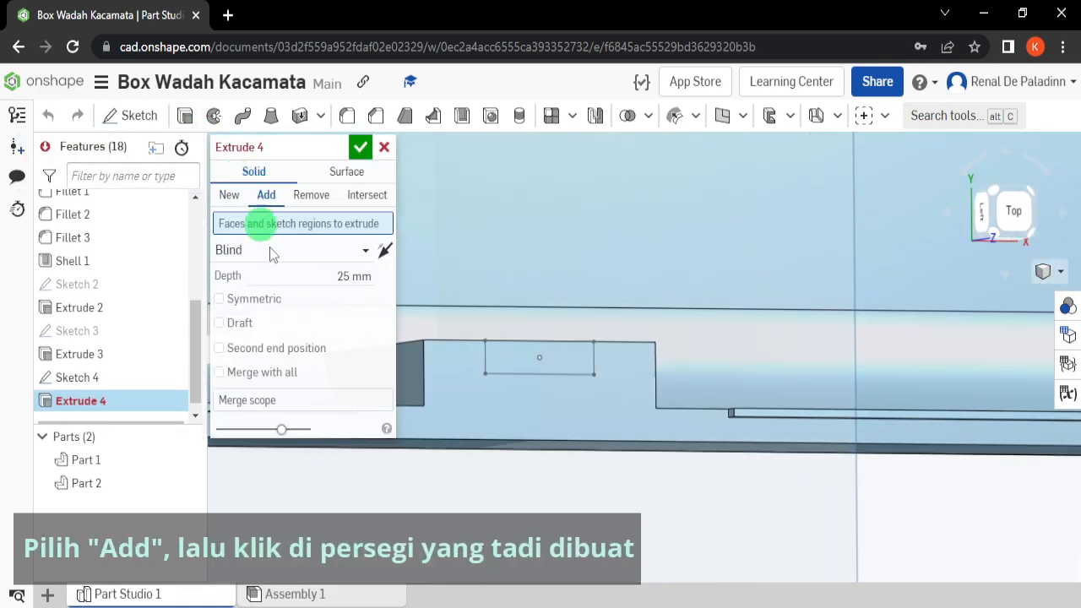
left_click(509, 356)
left_click(319, 291)
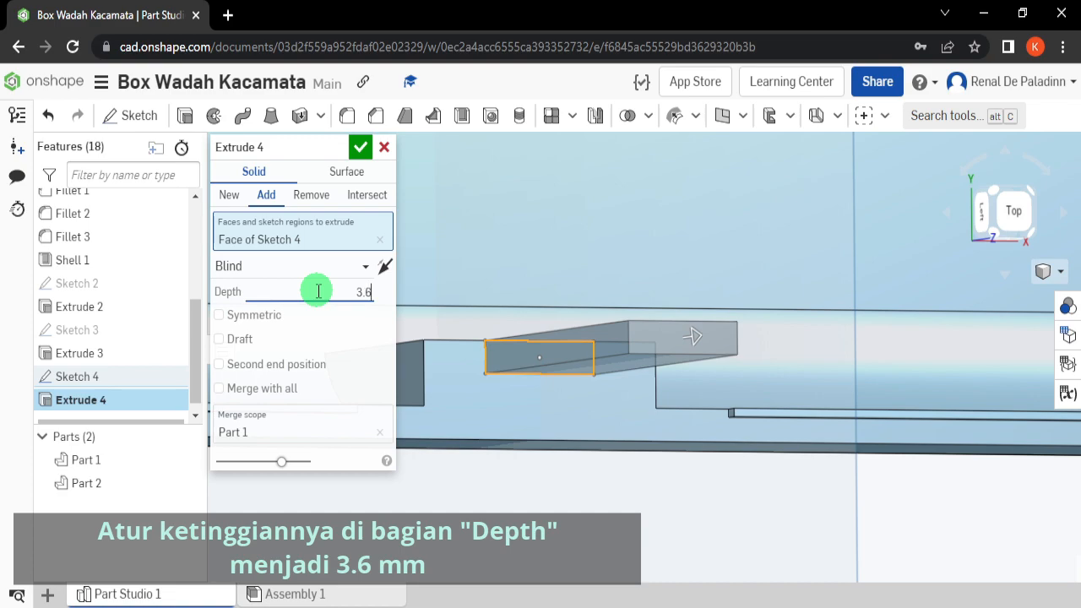
key("Return")
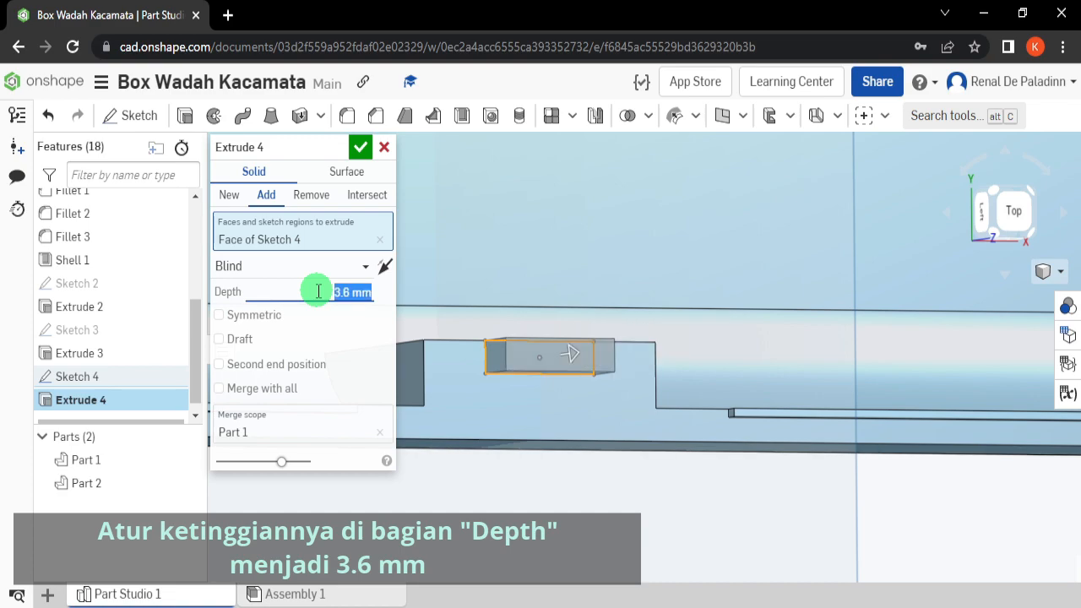
scroll(530, 463, "down", 3)
mouse_move(536, 458)
right_mouse_down()
mouse_move(538, 447)
mouse_move(526, 449)
right_mouse_up()
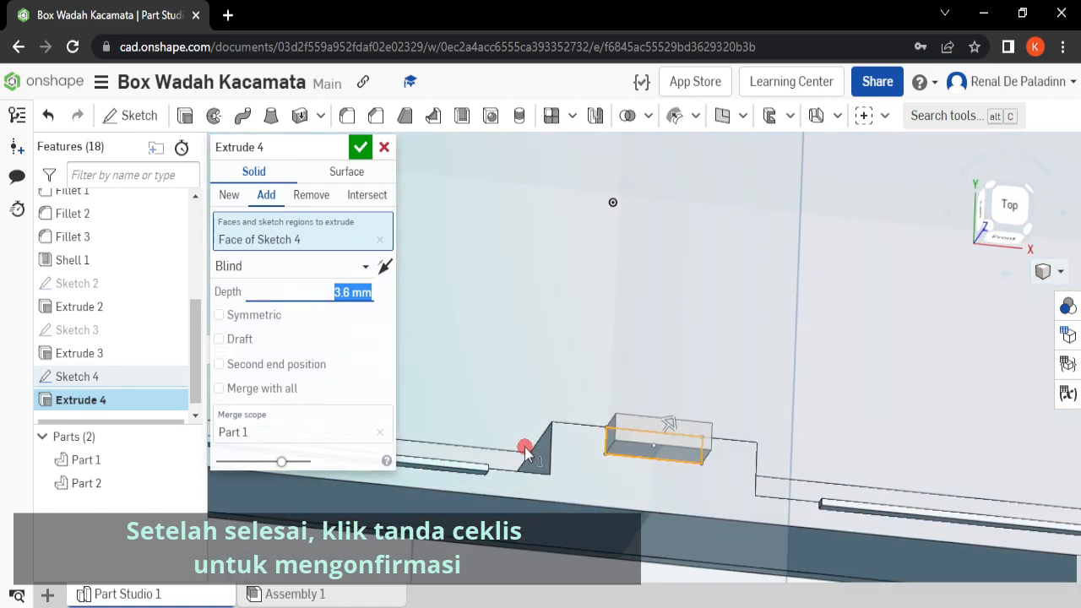
left_click(361, 150)
Start a new sketch on the left side face of the extruded block and view it normal to the sketch plane
right_click_drag(482, 417, 538, 449)
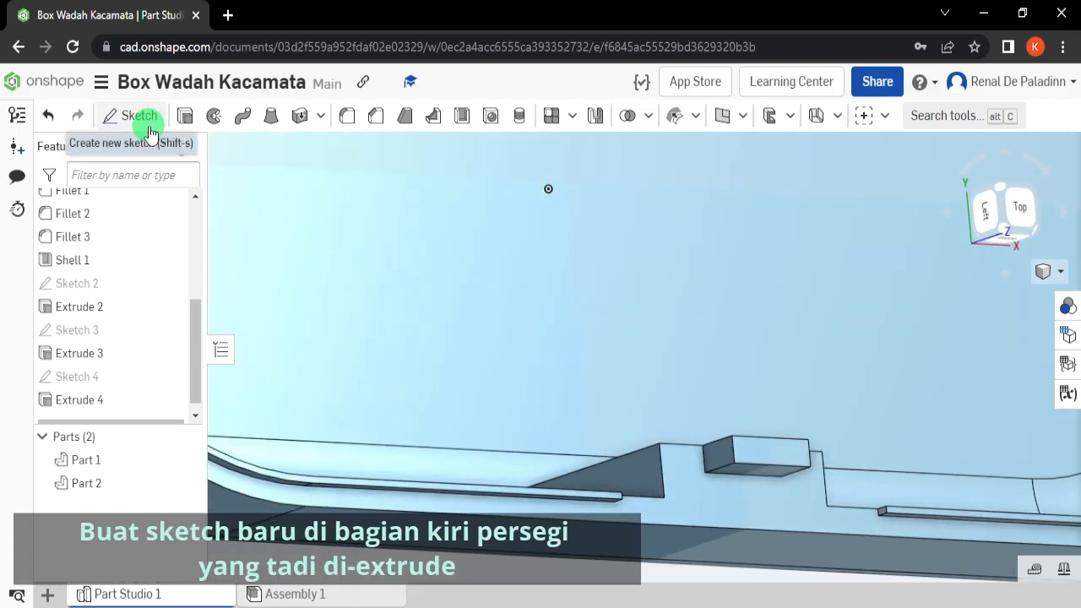
left_click(150, 127)
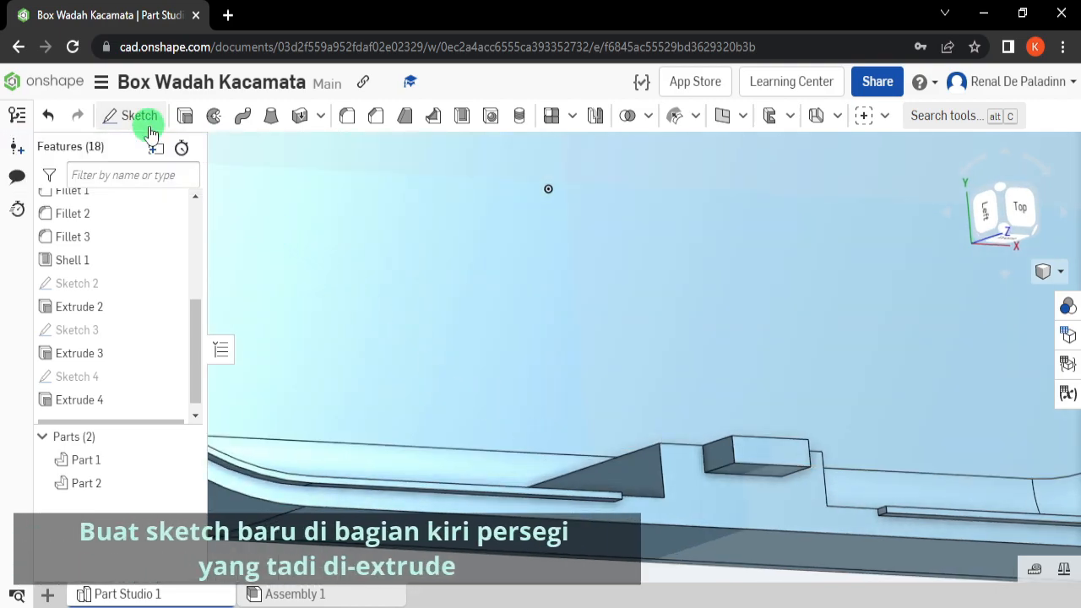
left_click(713, 457)
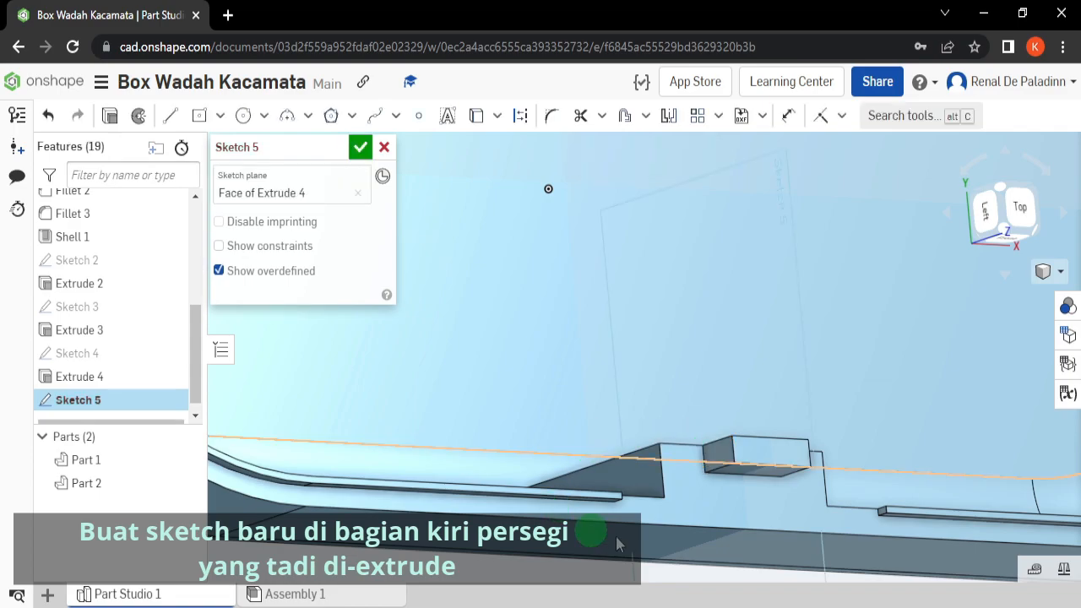
scroll(658, 479, "down", 3)
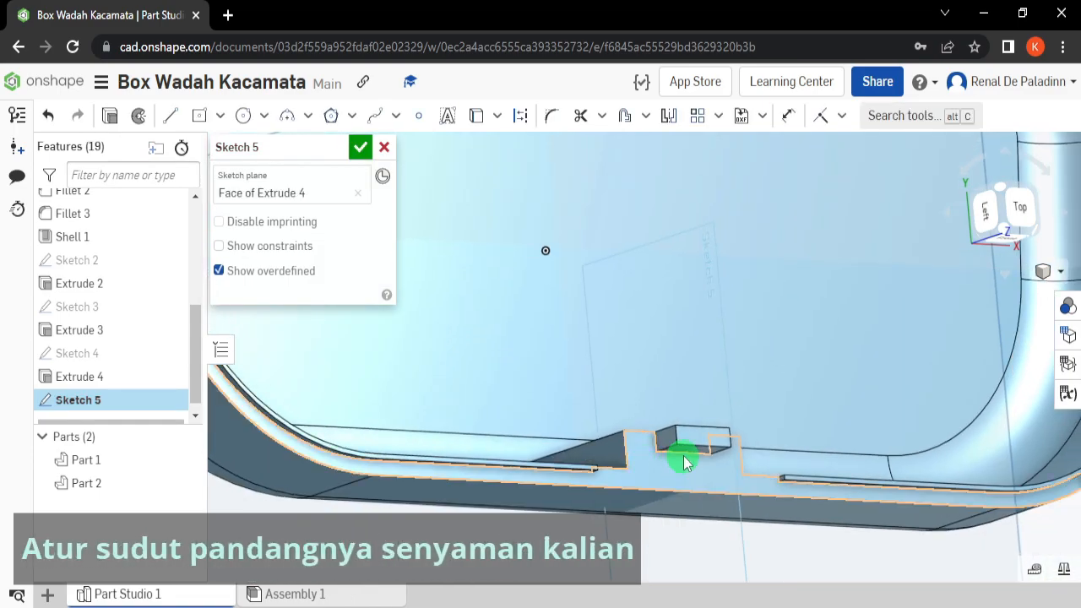
right_click(666, 292)
left_click(717, 384)
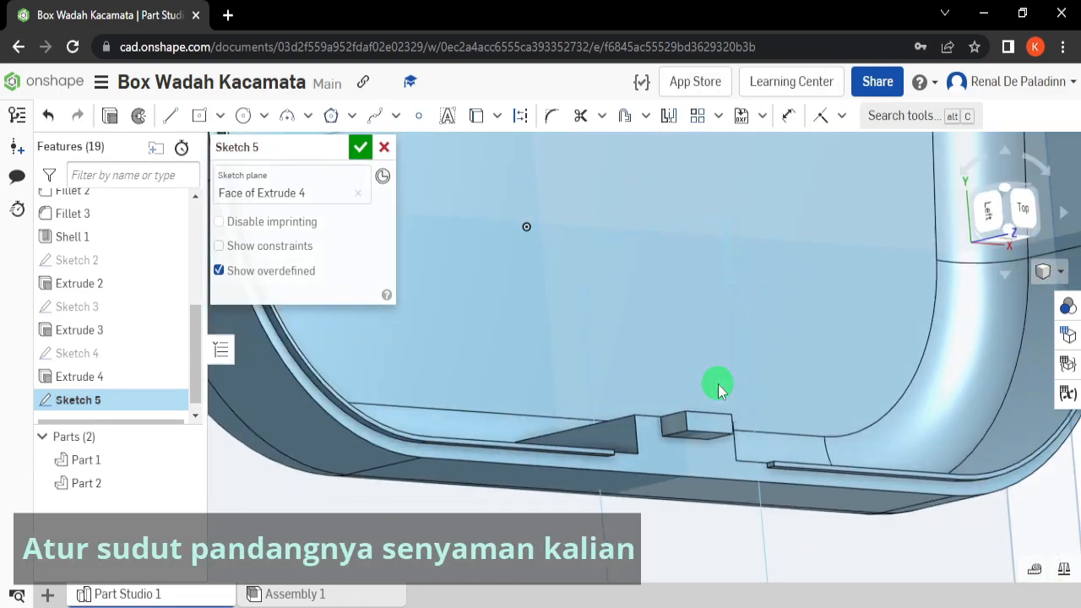
mouse_move(944, 184)
left_mouse_down()
mouse_move(969, 161)
mouse_move(951, 210)
mouse_move(755, 285)
mouse_move(898, 294)
mouse_move(965, 163)
mouse_move(817, 225)
mouse_move(758, 169)
mouse_move(748, 256)
mouse_move(816, 330)
mouse_move(801, 386)
mouse_move(795, 338)
mouse_move(768, 391)
left_mouse_up()
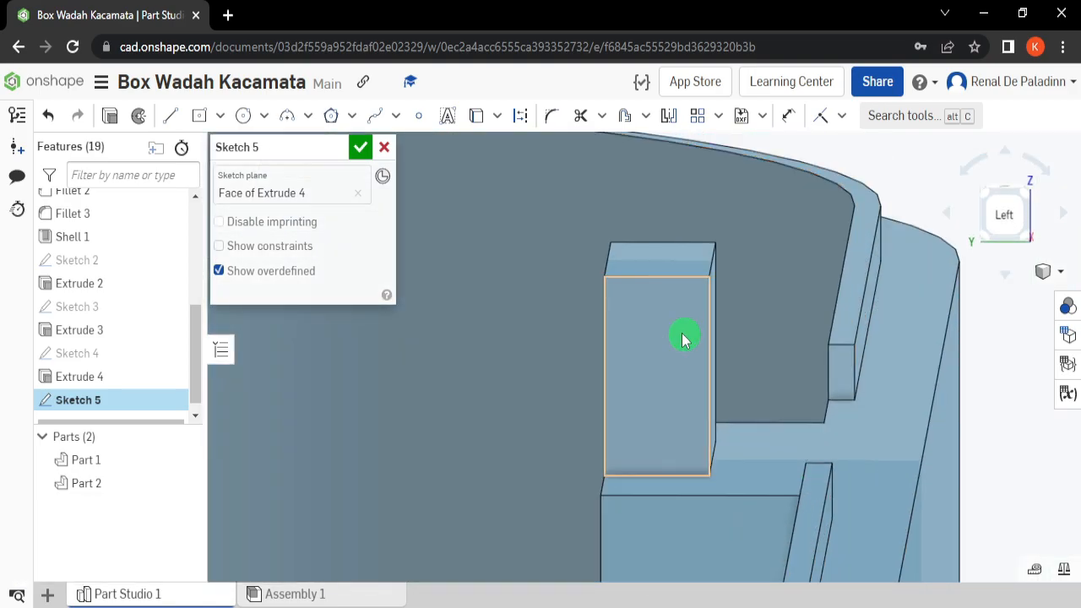
Sketch a corner rectangle 5.5 mm wide and 1 mm high from the block face's upper-left corner, and accept the sketch
left_click(220, 116)
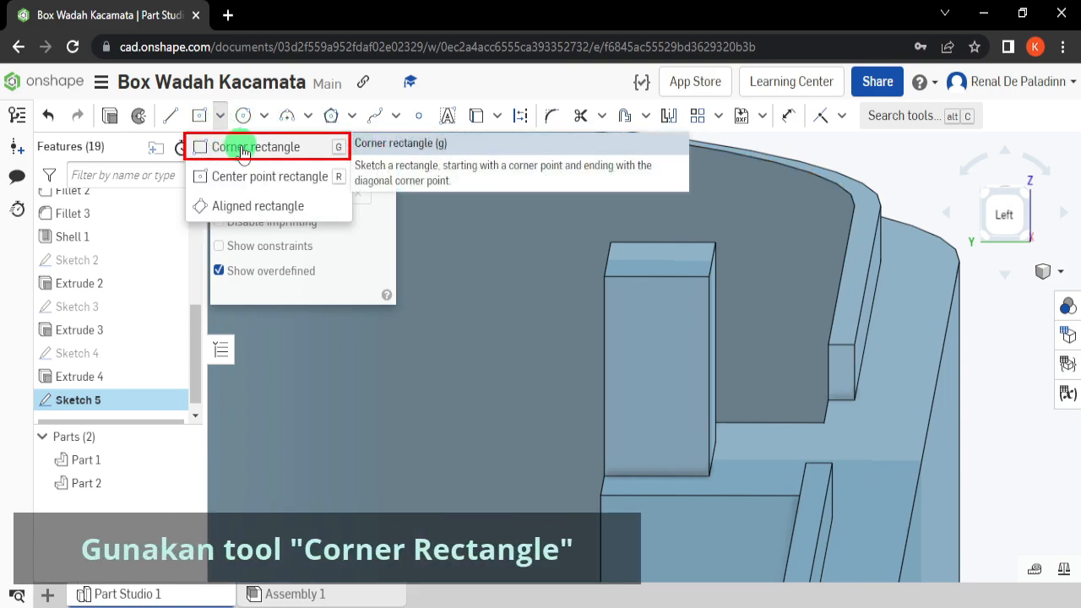
left_click(242, 149)
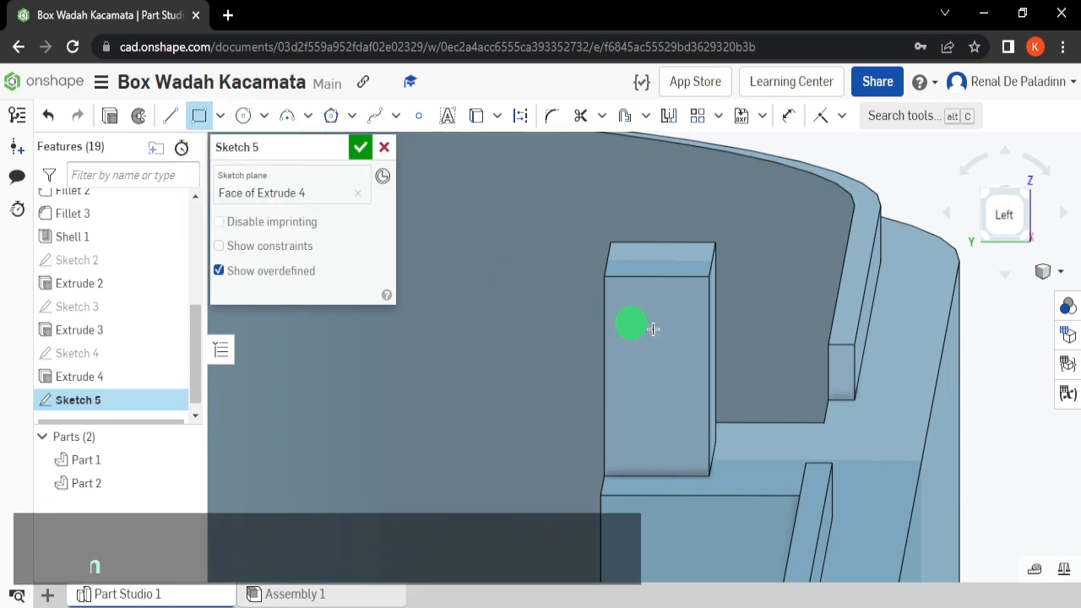
left_click(604, 277)
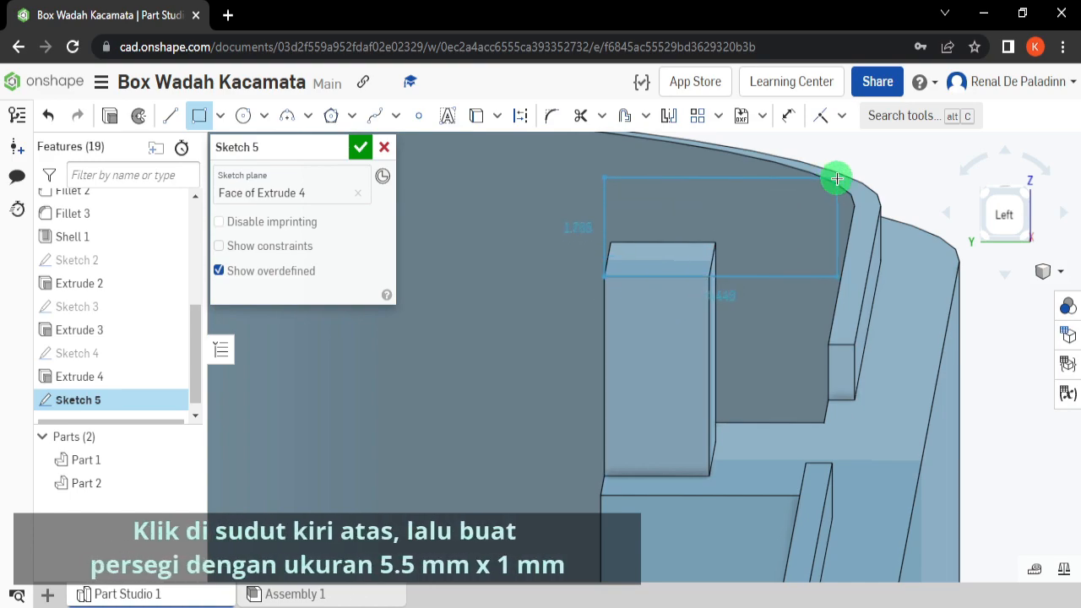
left_click(838, 178)
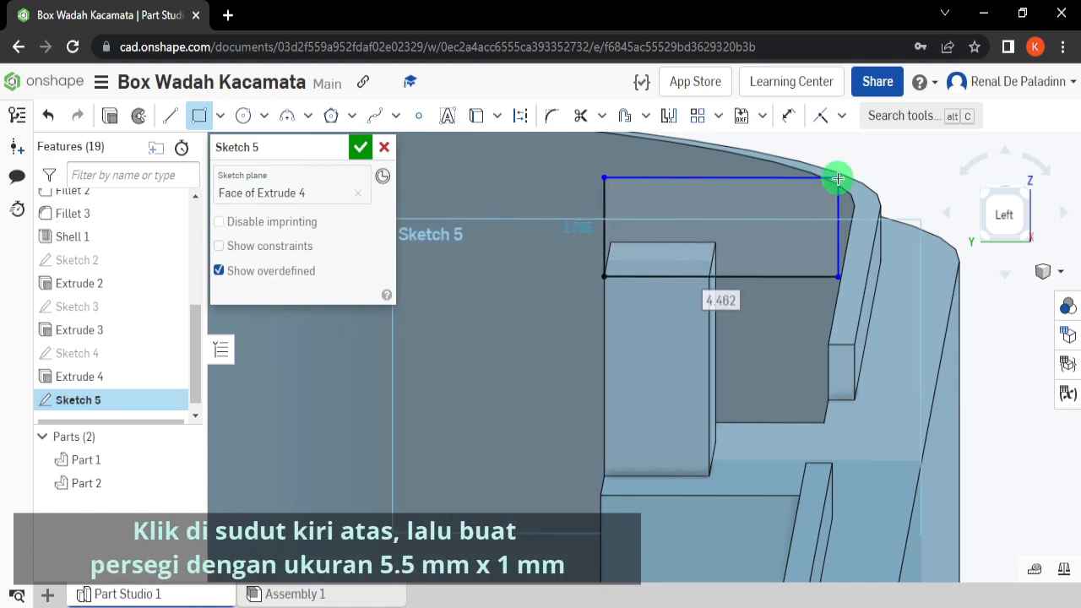
type("5.5")
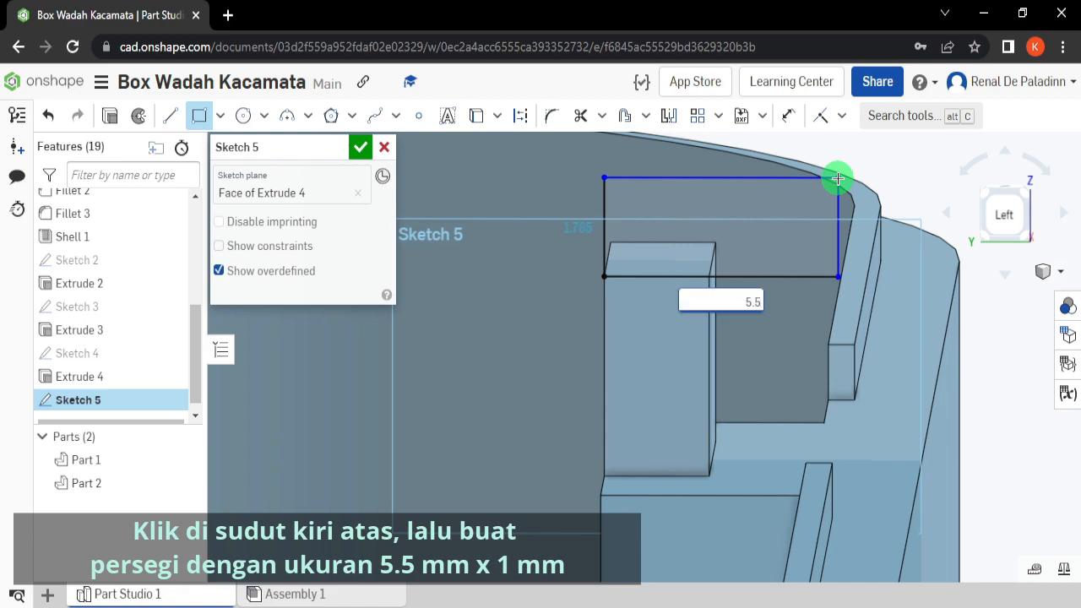
key("Return")
type("1")
key("Return")
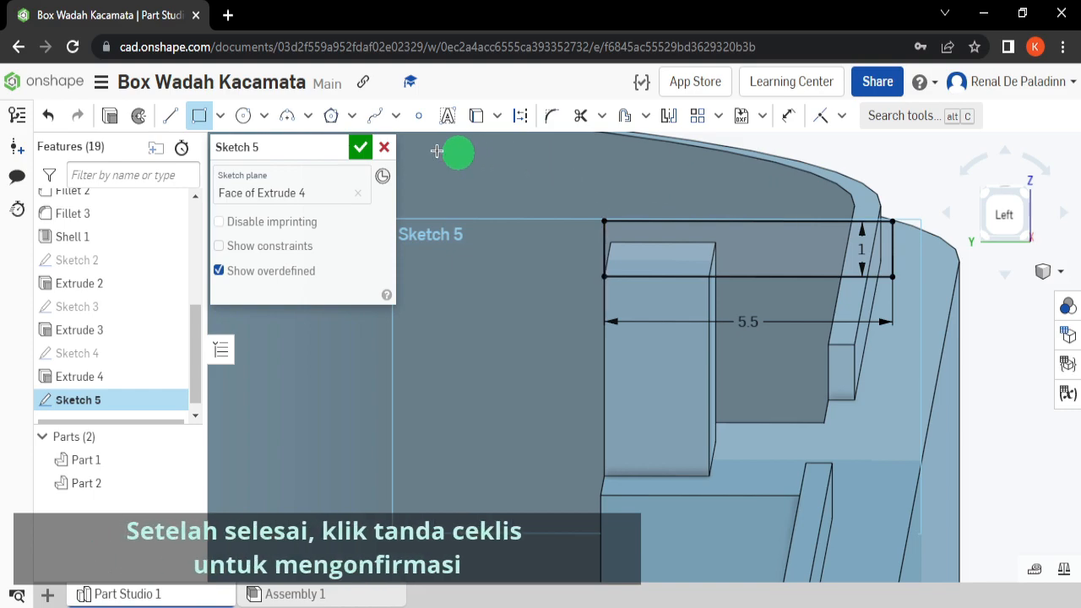
left_click(359, 148)
Extrude the 5.5 x 1 mm rectangle 7.5 mm in Add mode, flipped to run across the block and merged with Part 1, and accept it
scroll(422, 220, "down", 3)
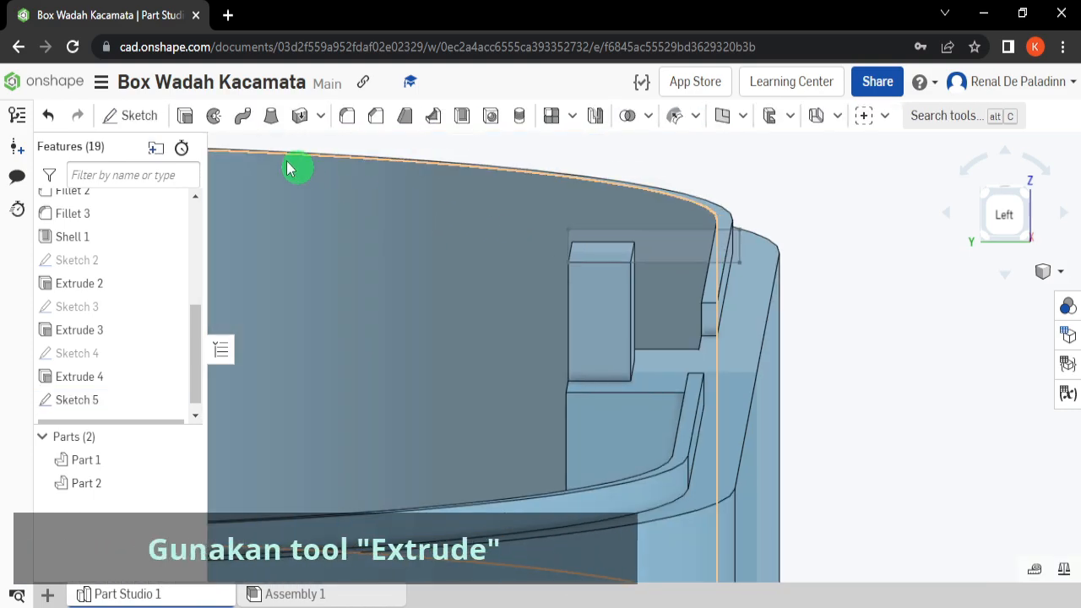
left_click(179, 115)
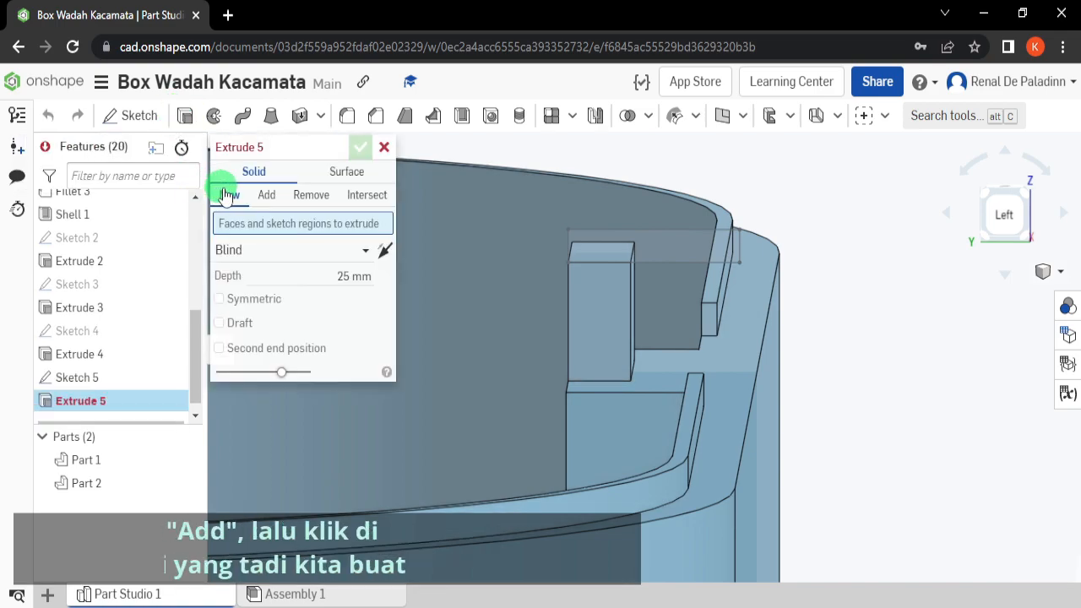
left_click(266, 195)
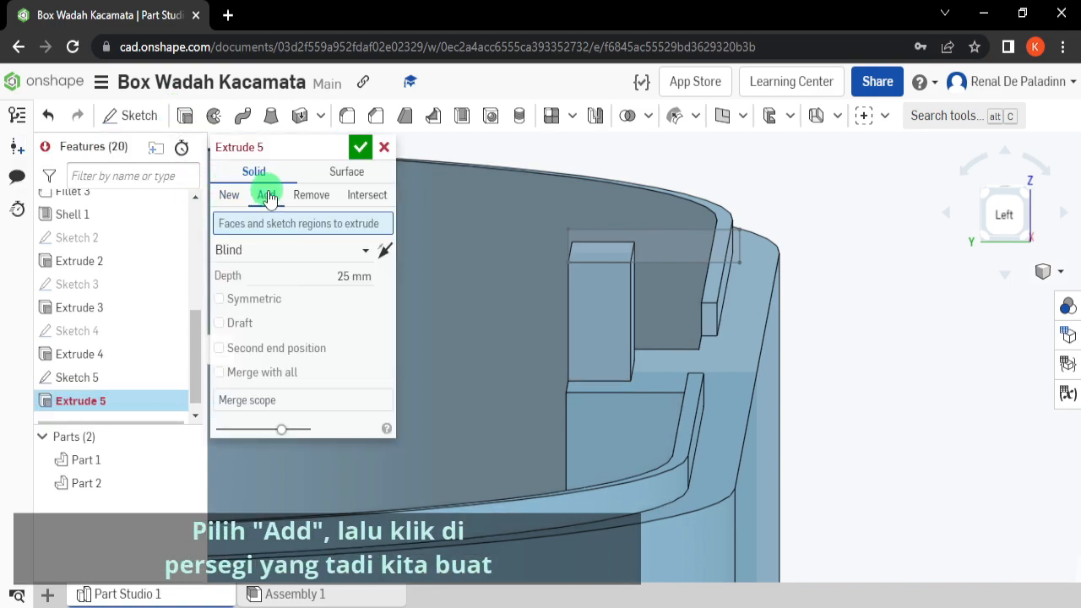
left_click(666, 262)
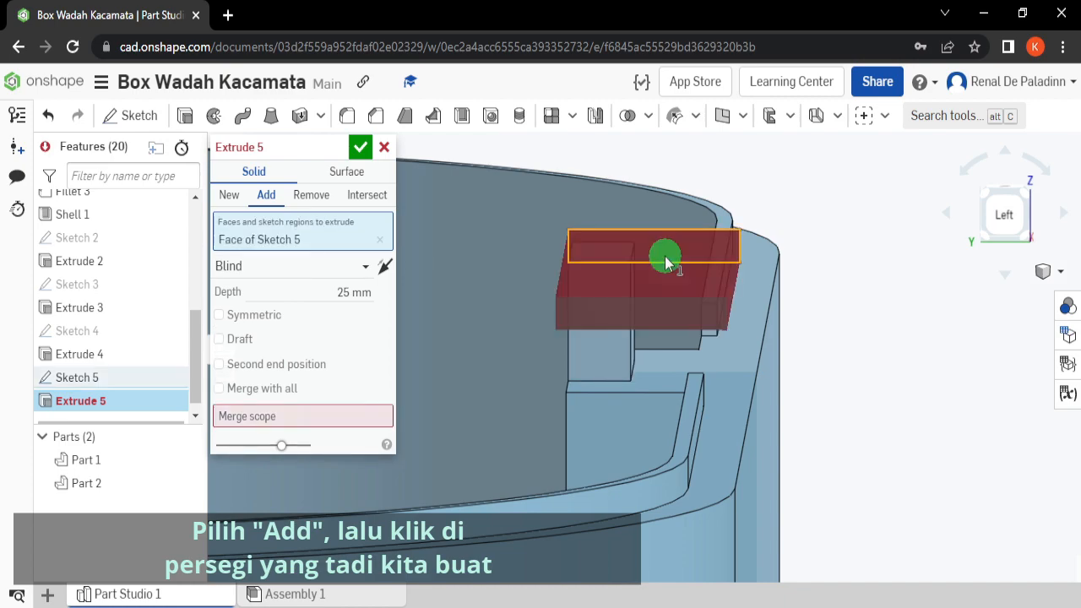
left_click(386, 269)
right_click_drag(497, 277, 473, 288)
left_click(345, 291)
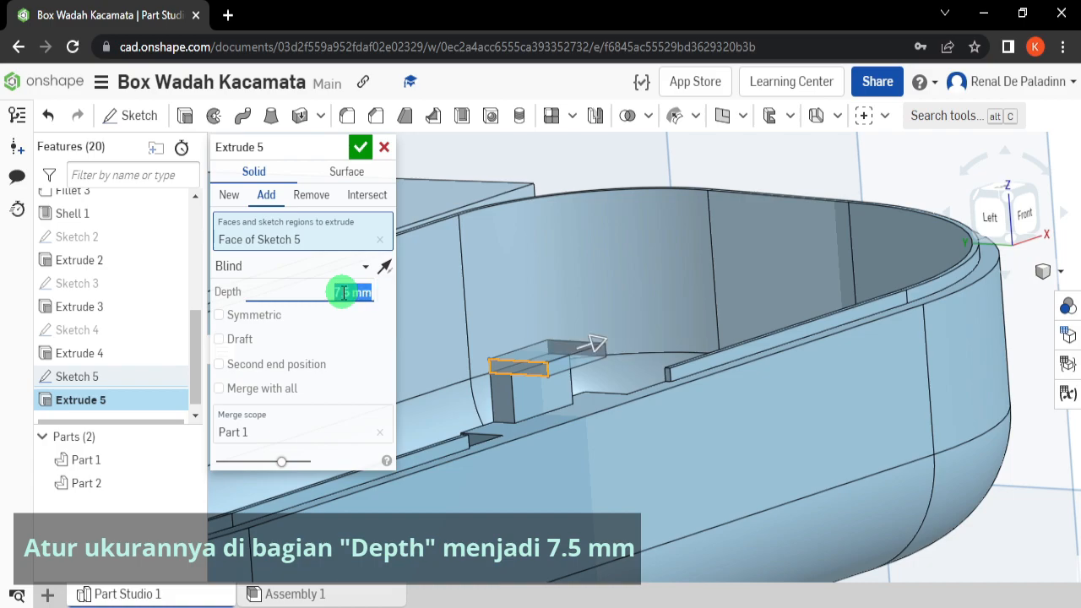
scroll(483, 400, "up", 5)
right_click_drag(513, 414, 374, 212)
left_click(360, 148)
right_click_drag(332, 246, 254, 359)
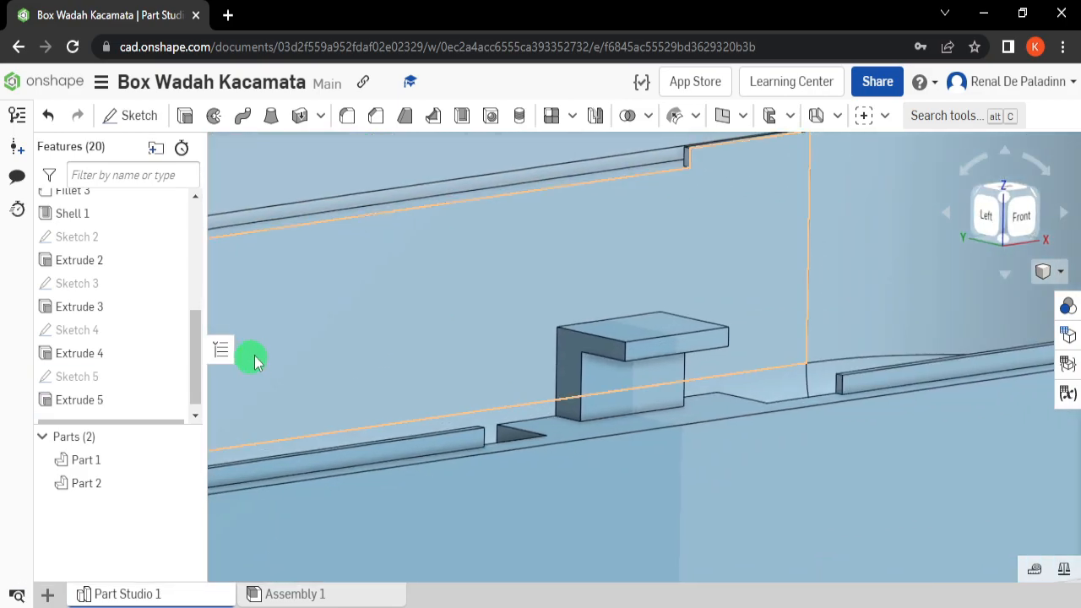
Chamfer the upper front edge of the latch overhang with the Two distances type, 0.5 mm and 3 mm, and accept the feature
left_click(386, 128)
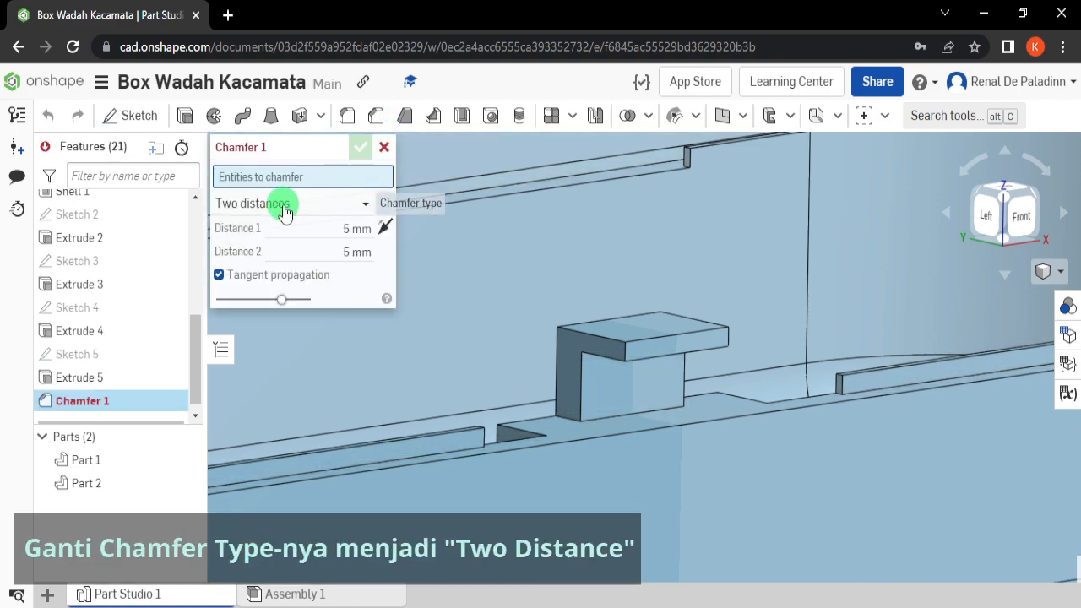
left_click(270, 211)
left_click(284, 253)
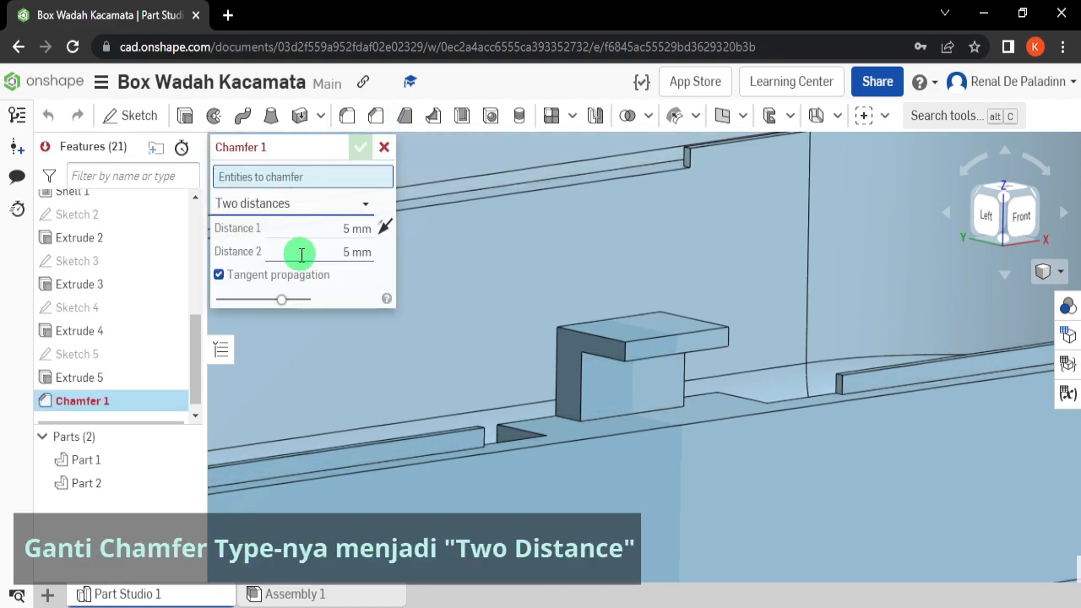
left_click(340, 227)
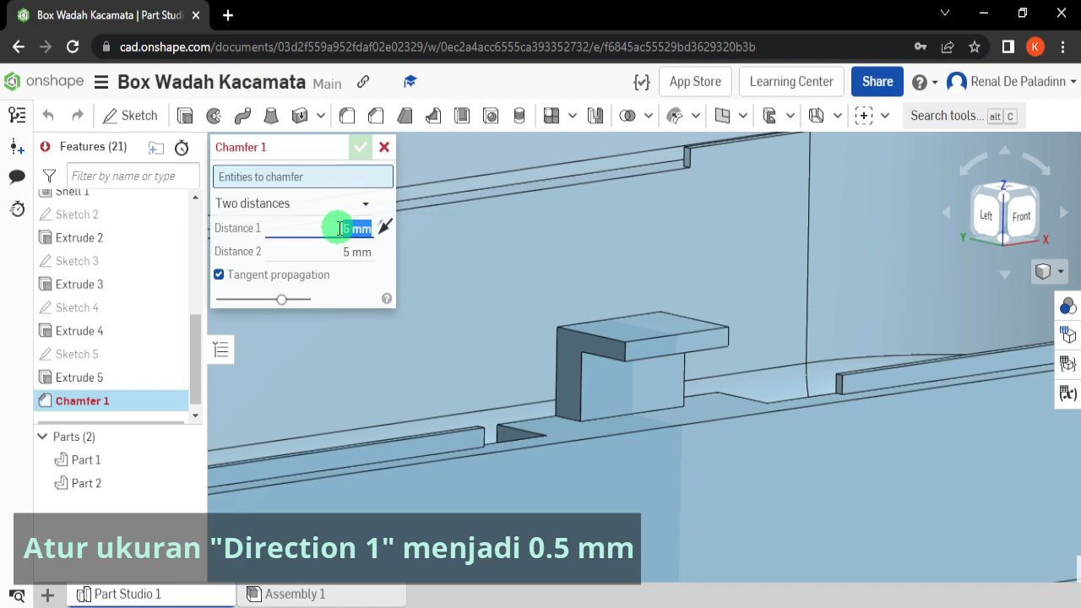
type("0.5")
key("Return")
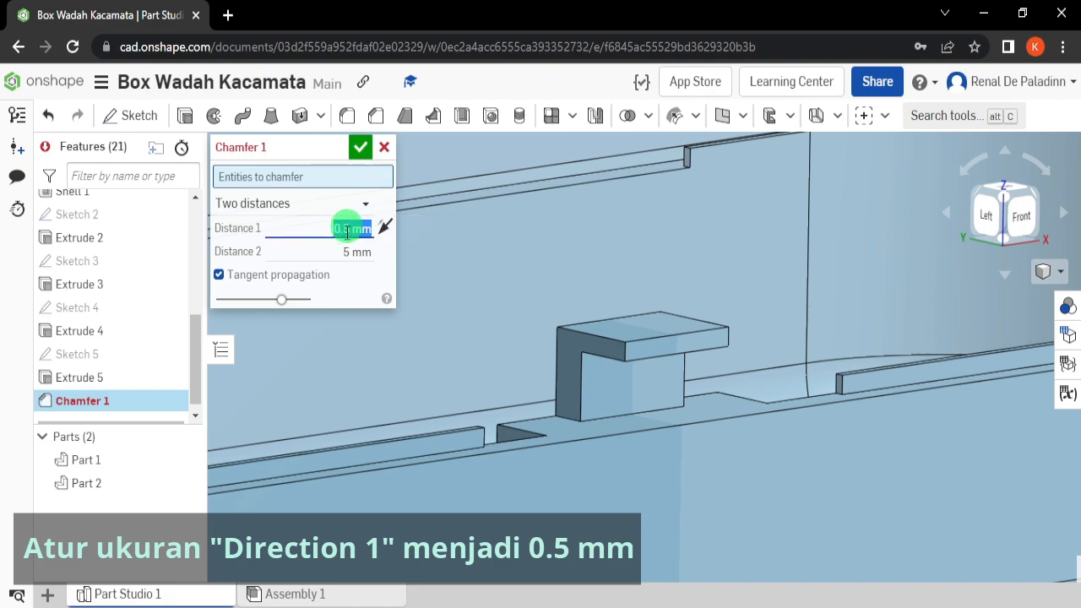
left_click(346, 251)
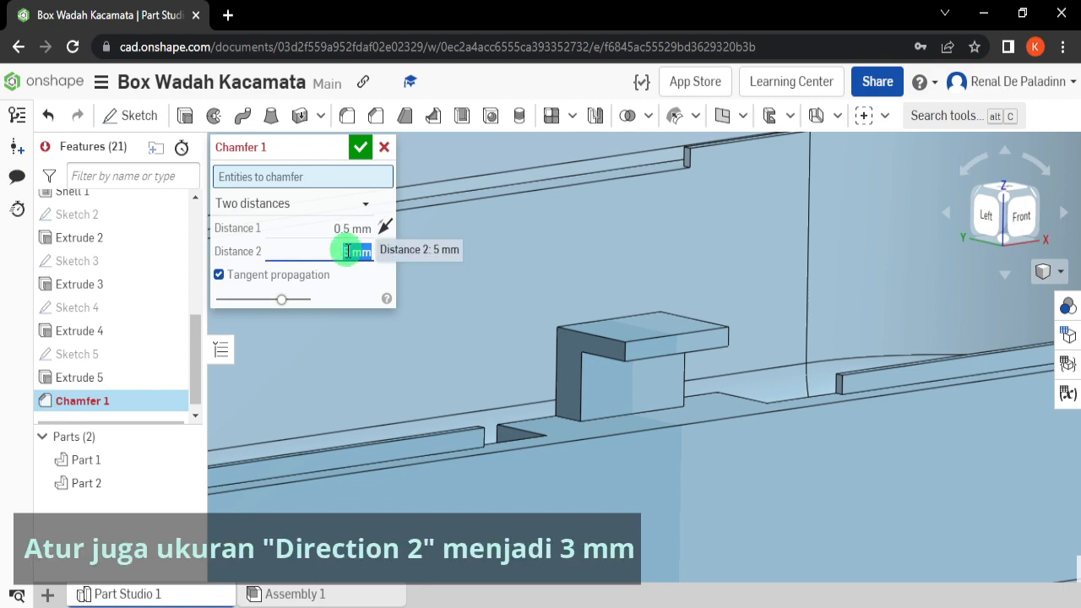
type("3")
key("Return")
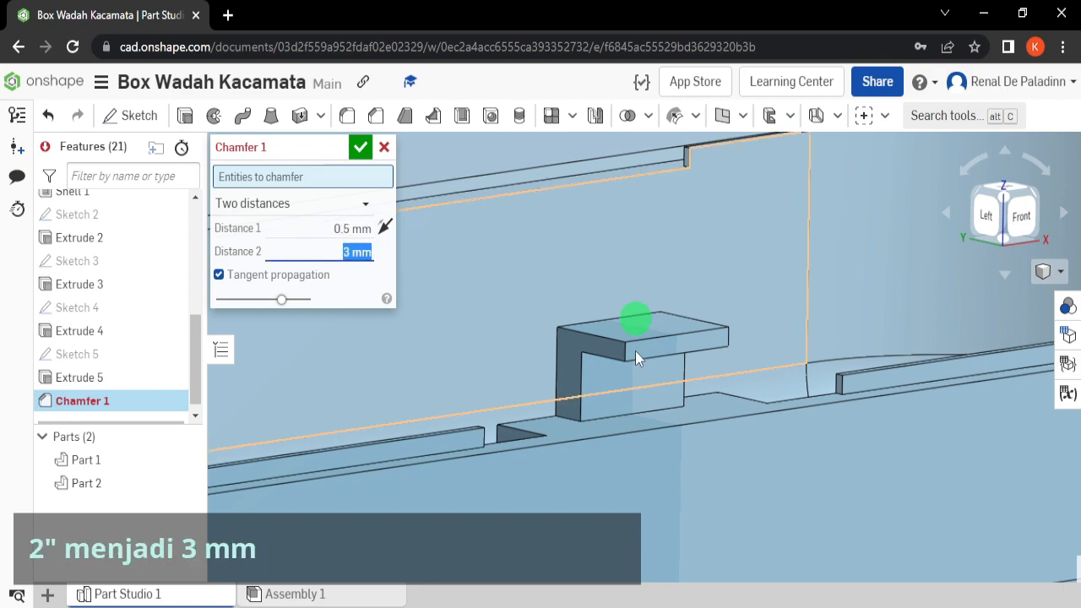
scroll(640, 345, "up", 2)
left_click(646, 334)
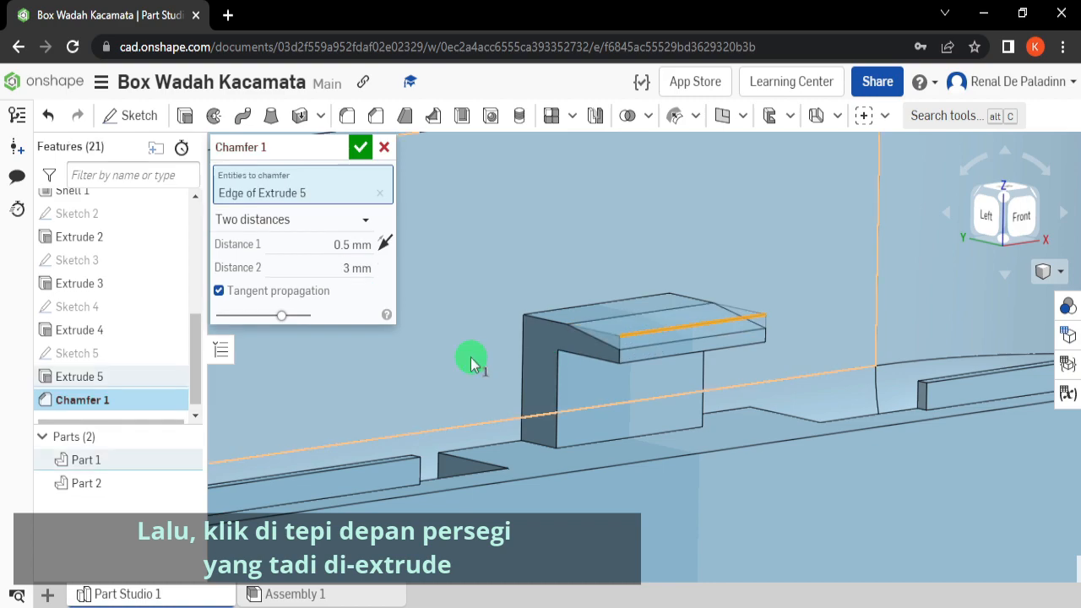
left_click(359, 157)
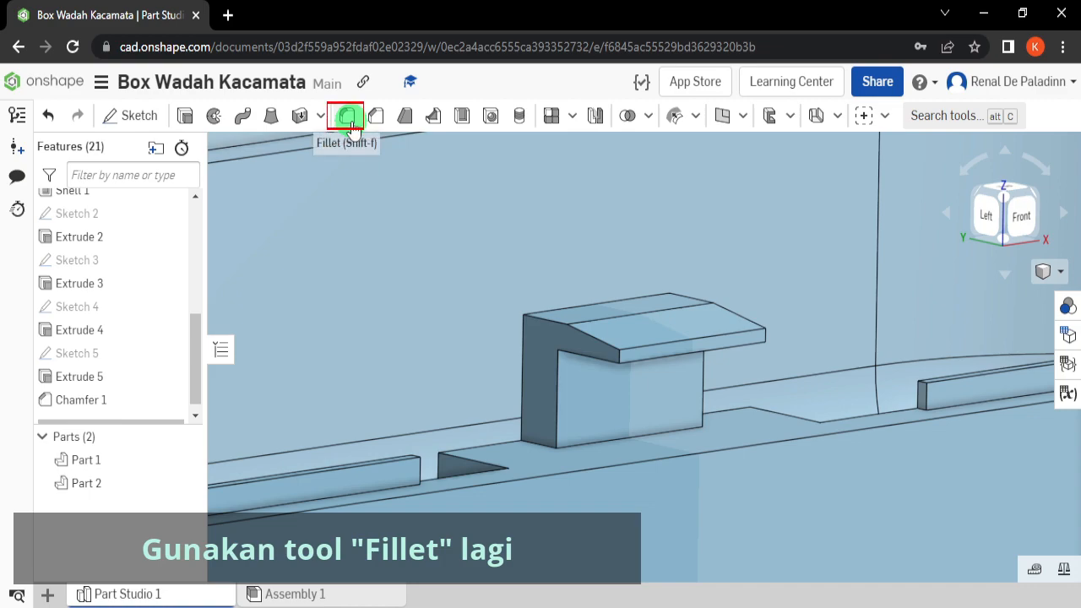
Fillet the front edge left by the latch chamfer with a 0.6 mm radius and accept the feature
left_click(350, 122)
left_click(350, 297)
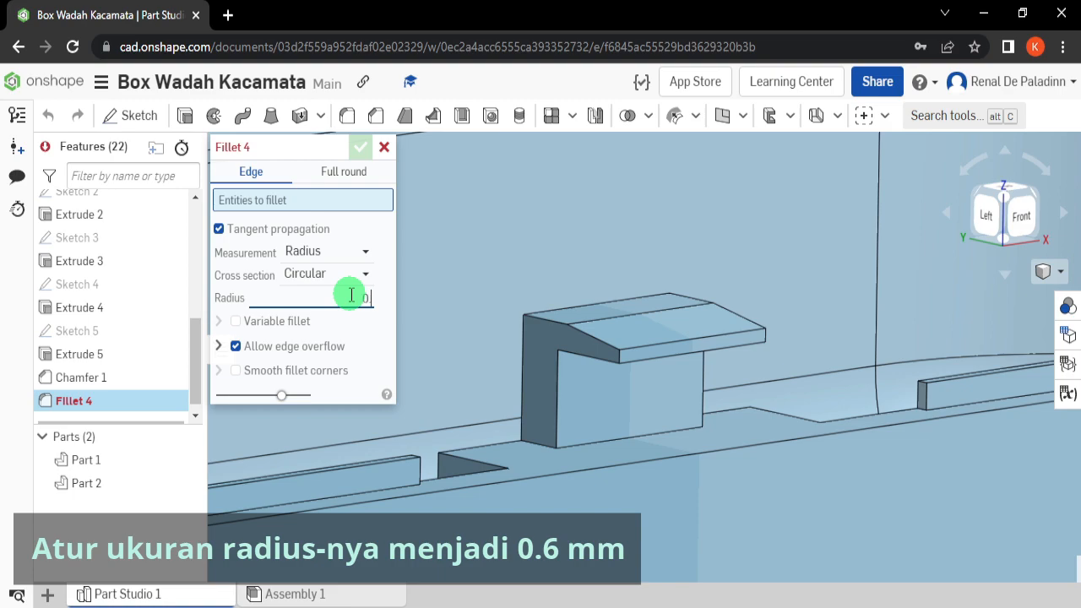
key("Return")
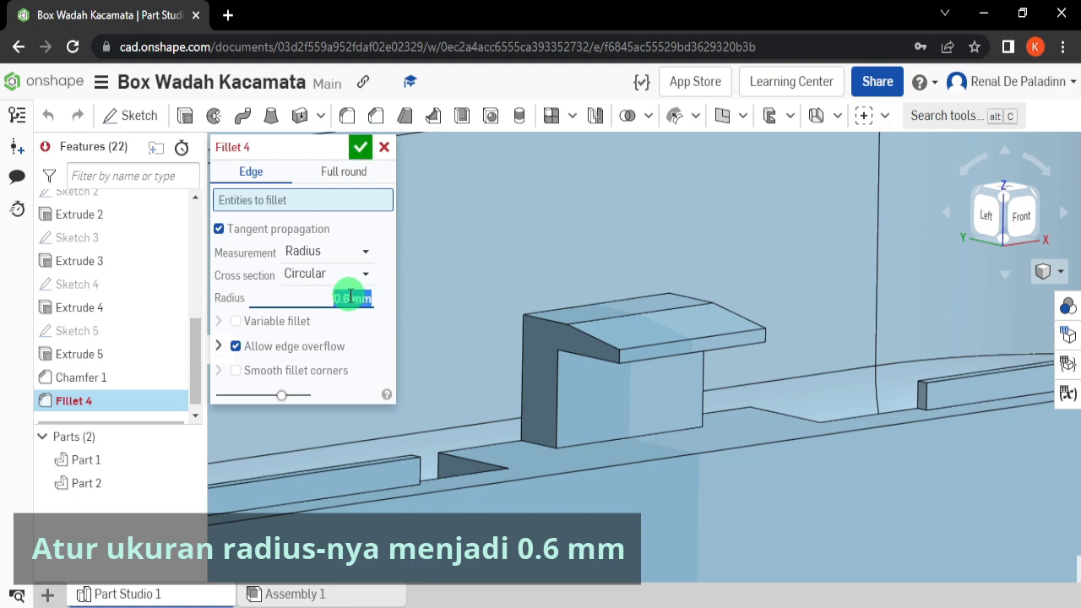
left_click(649, 349)
scroll(648, 346, "up", 3)
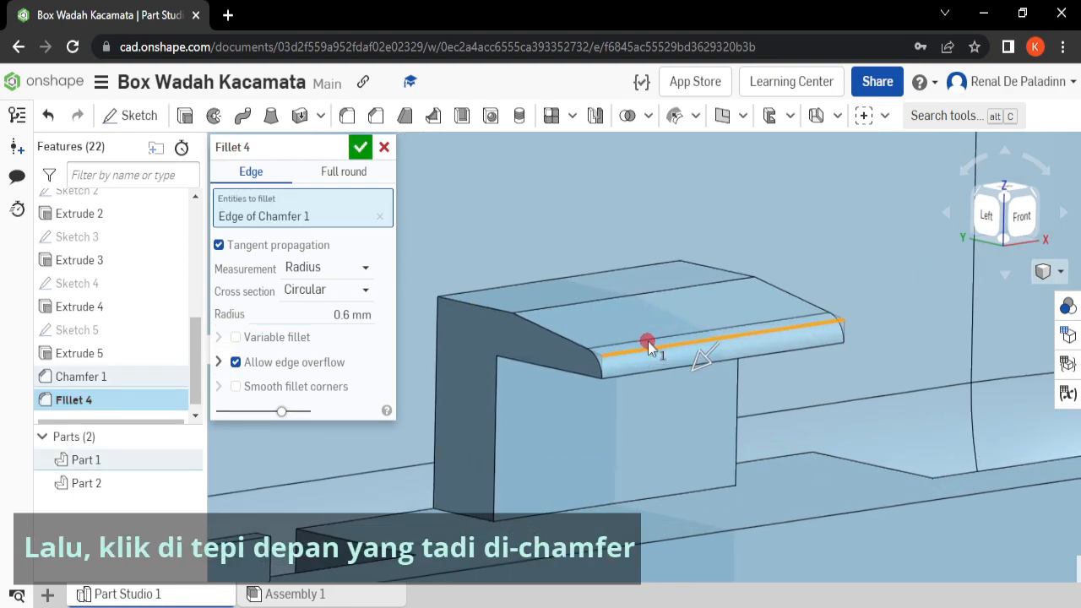
left_click(360, 156)
Show the whole model in an isometric view with the top, front and right sides facing the viewer
scroll(569, 369, "down", 6)
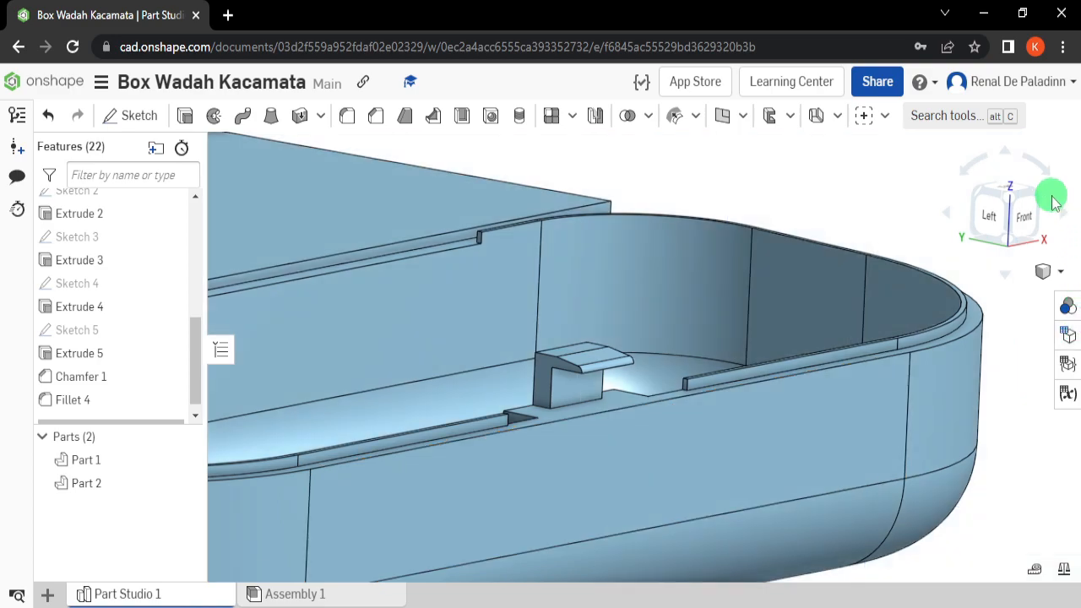
left_click(1006, 196)
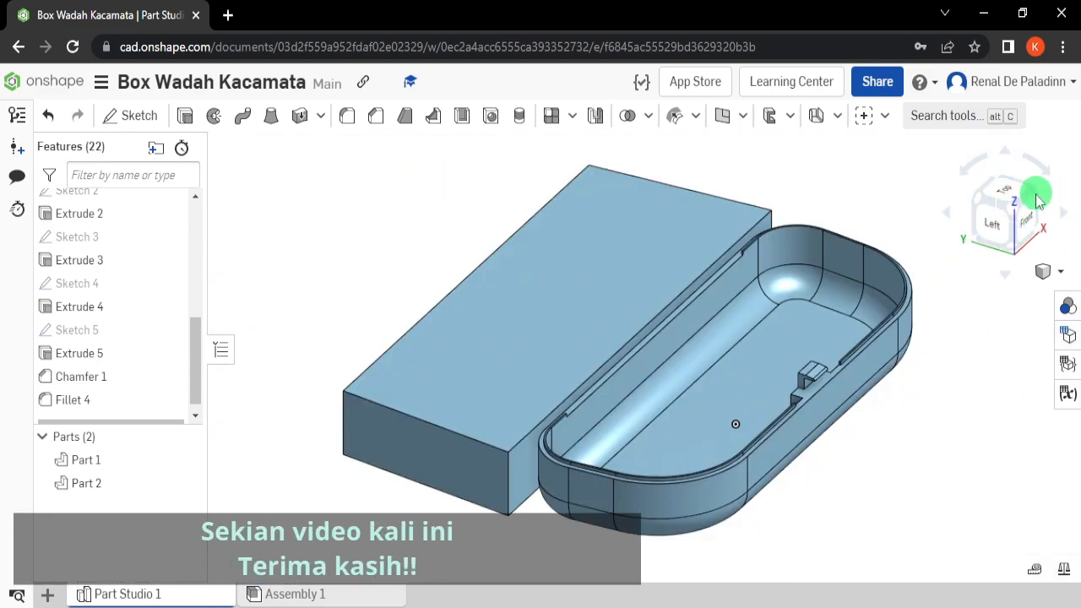
left_click(1022, 228)
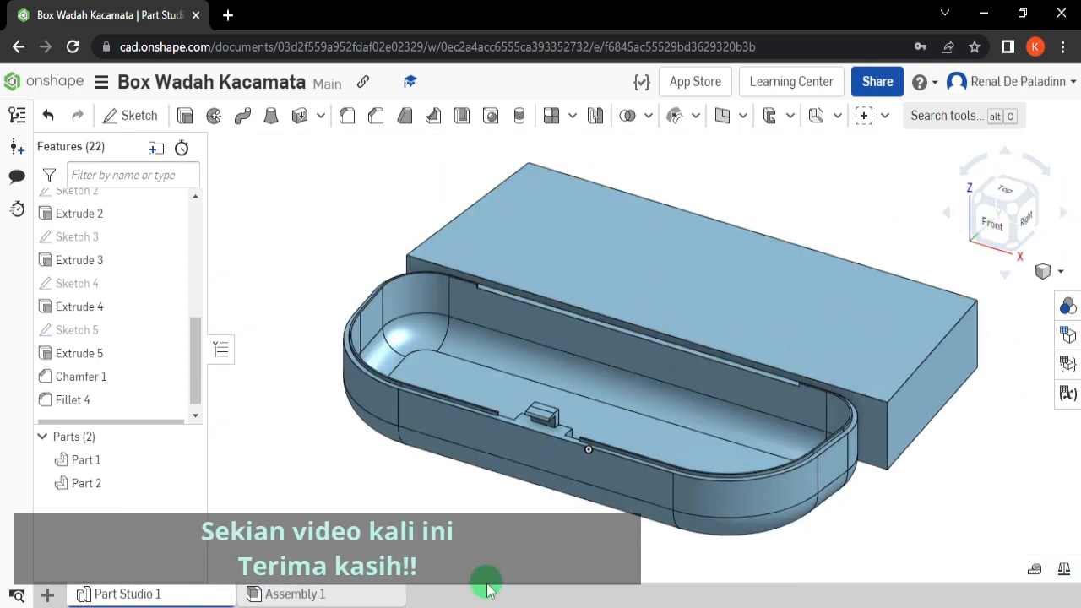